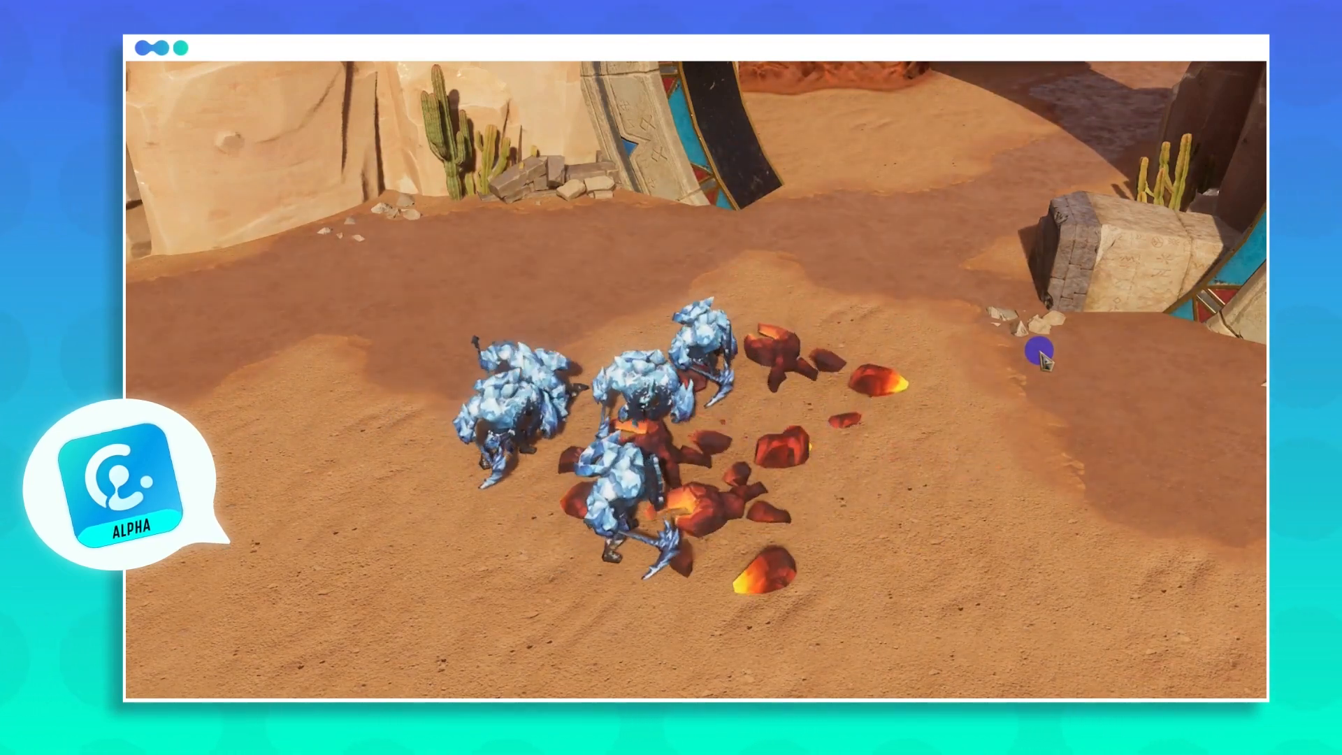
# Place five lava giant units in two columns on the sand in front of the stone gate
pyautogui.click(1127, 515)
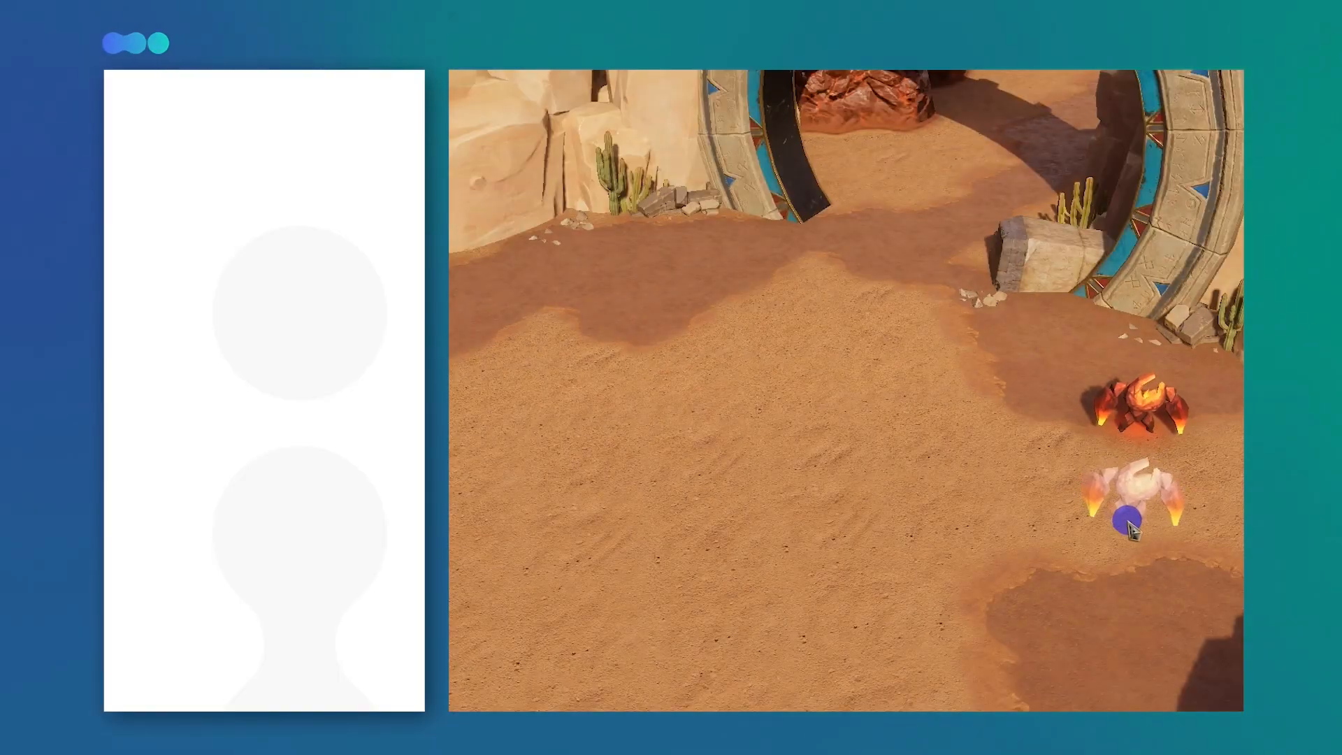
pyautogui.click(1134, 624)
pyautogui.click(1131, 628)
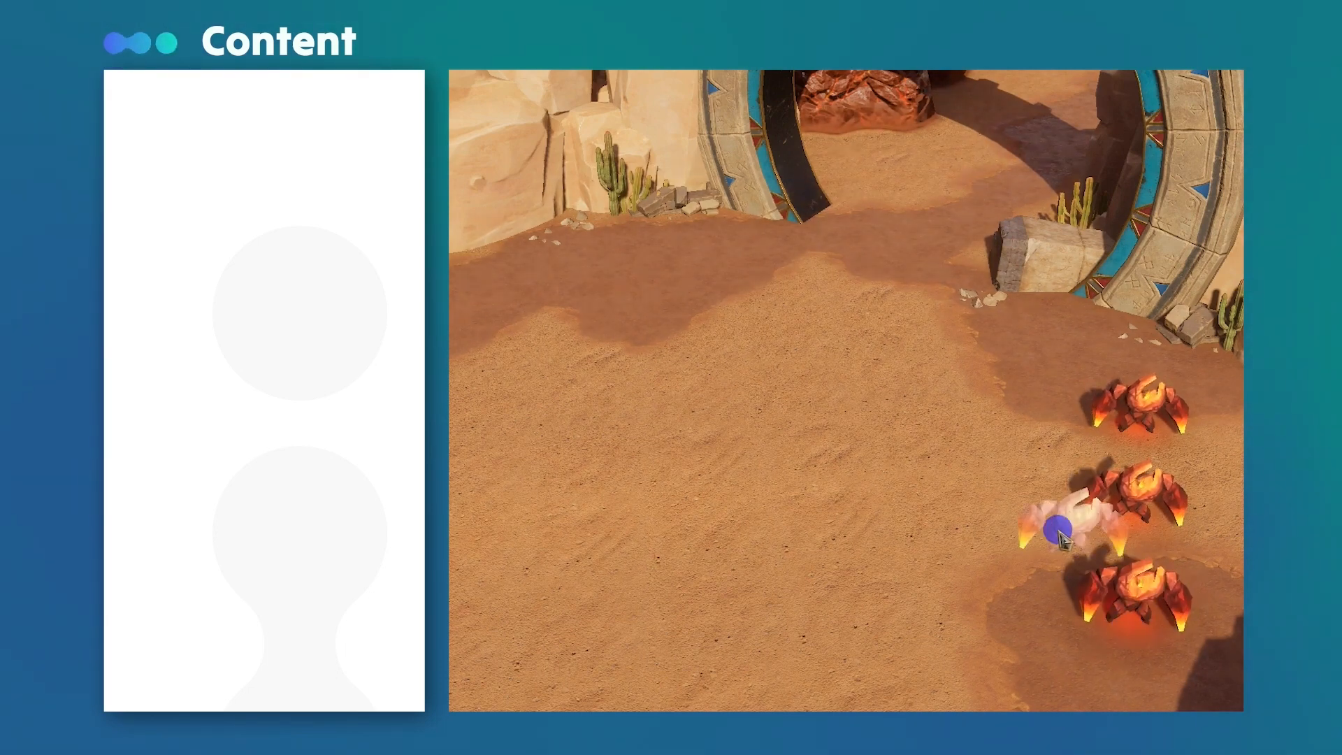
pyautogui.click(1015, 461)
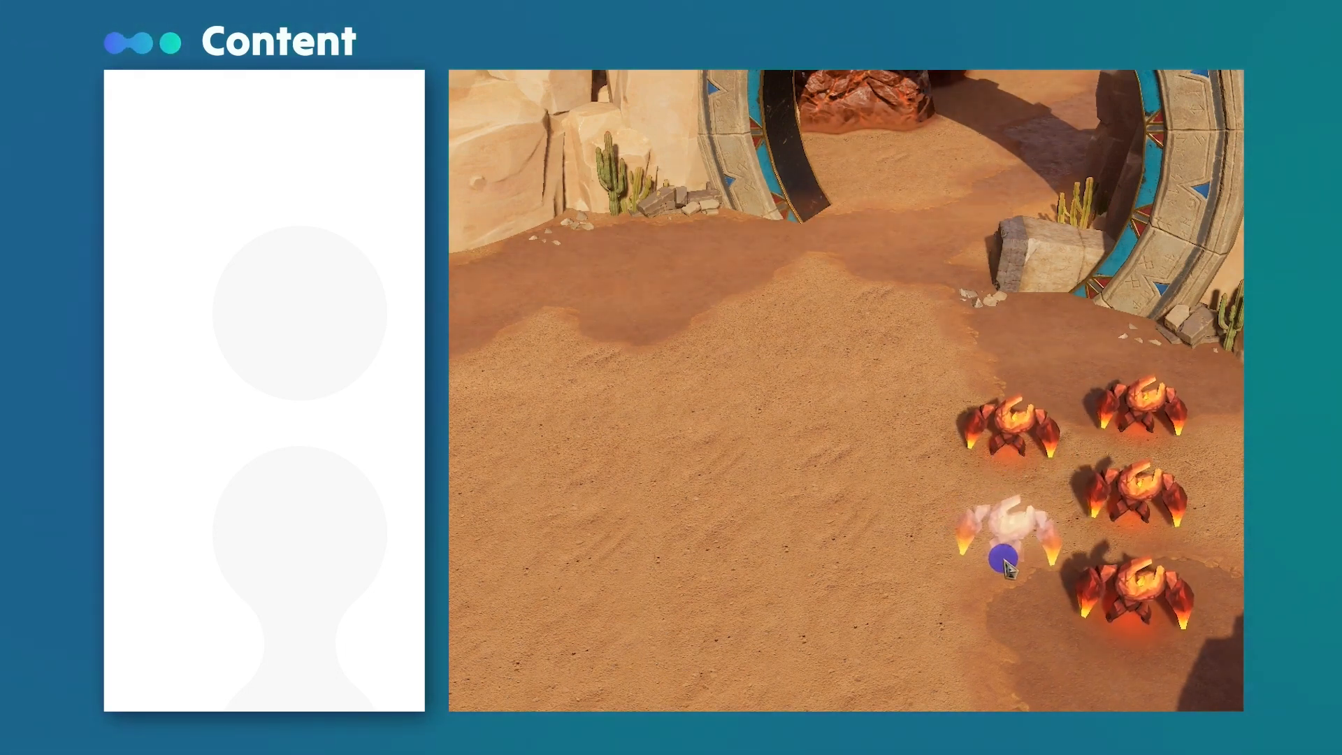
pyautogui.click(1002, 561)
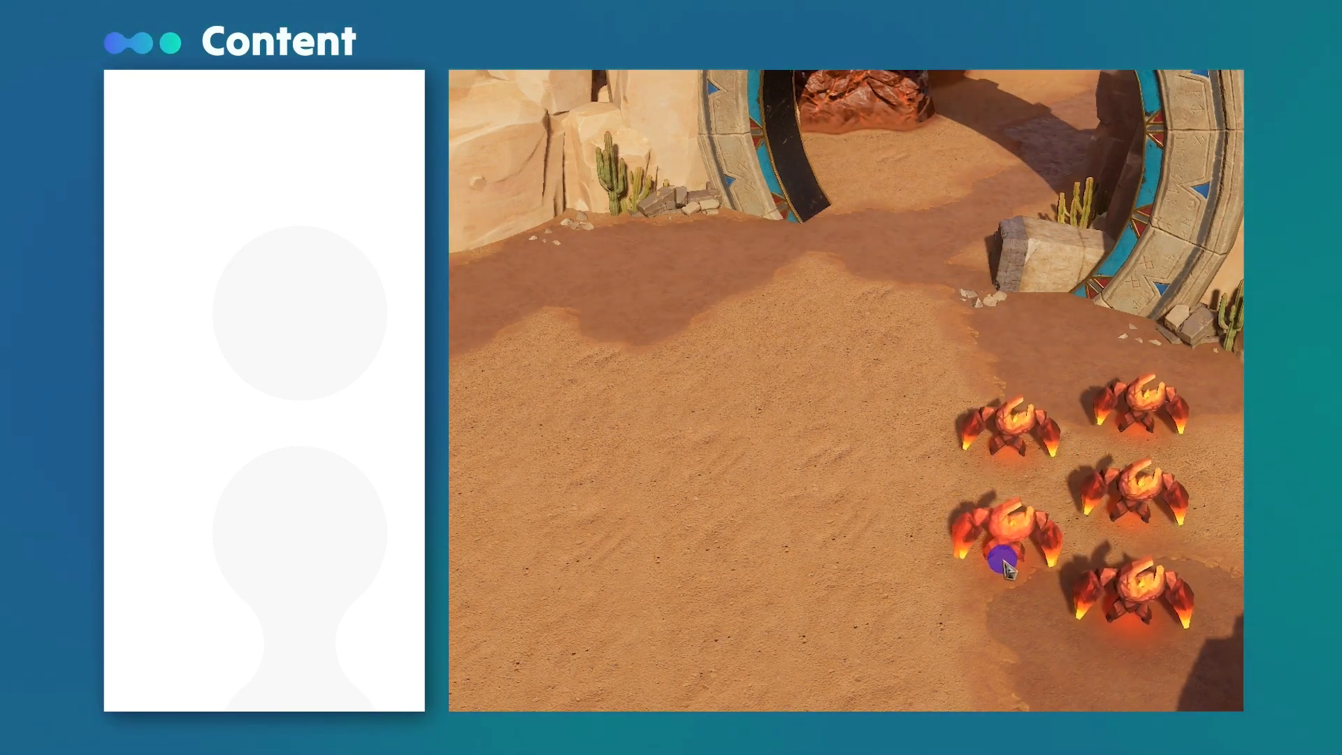
pyautogui.click(1158, 535)
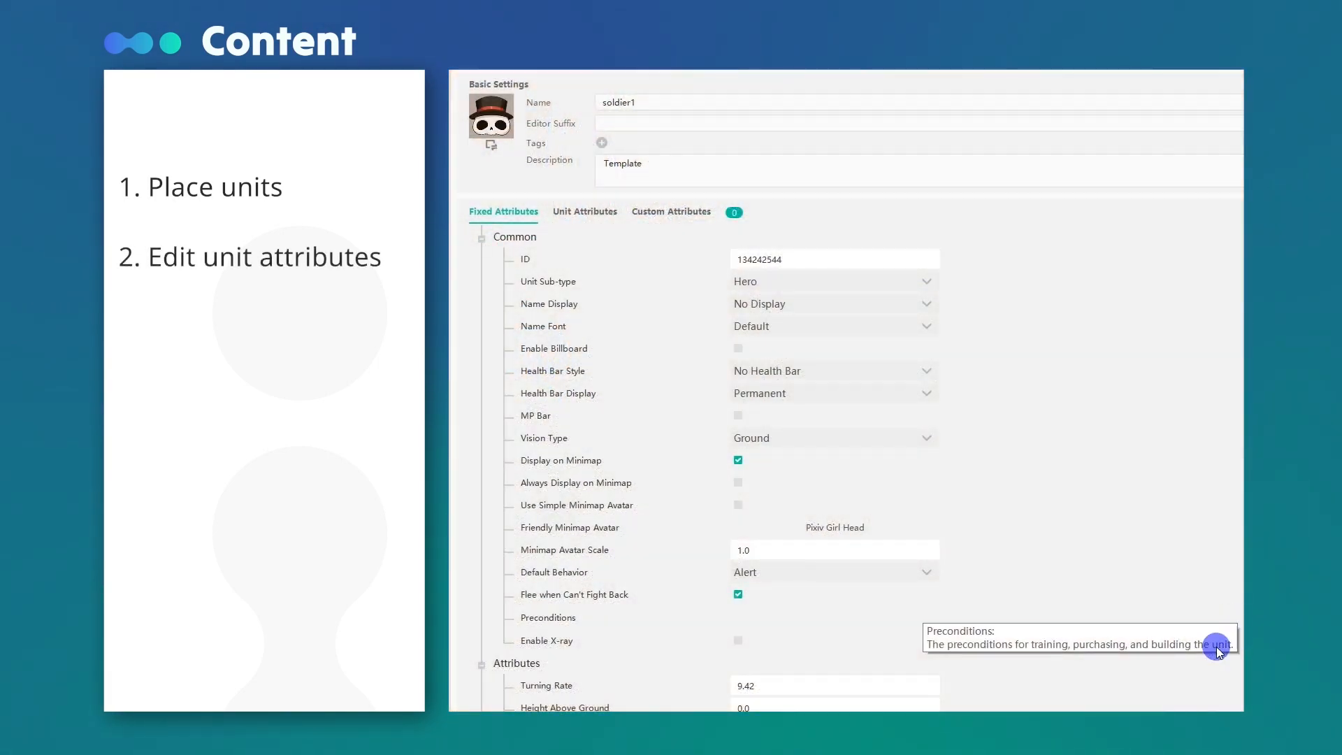
pyautogui.scroll(-1, 1188, 648)
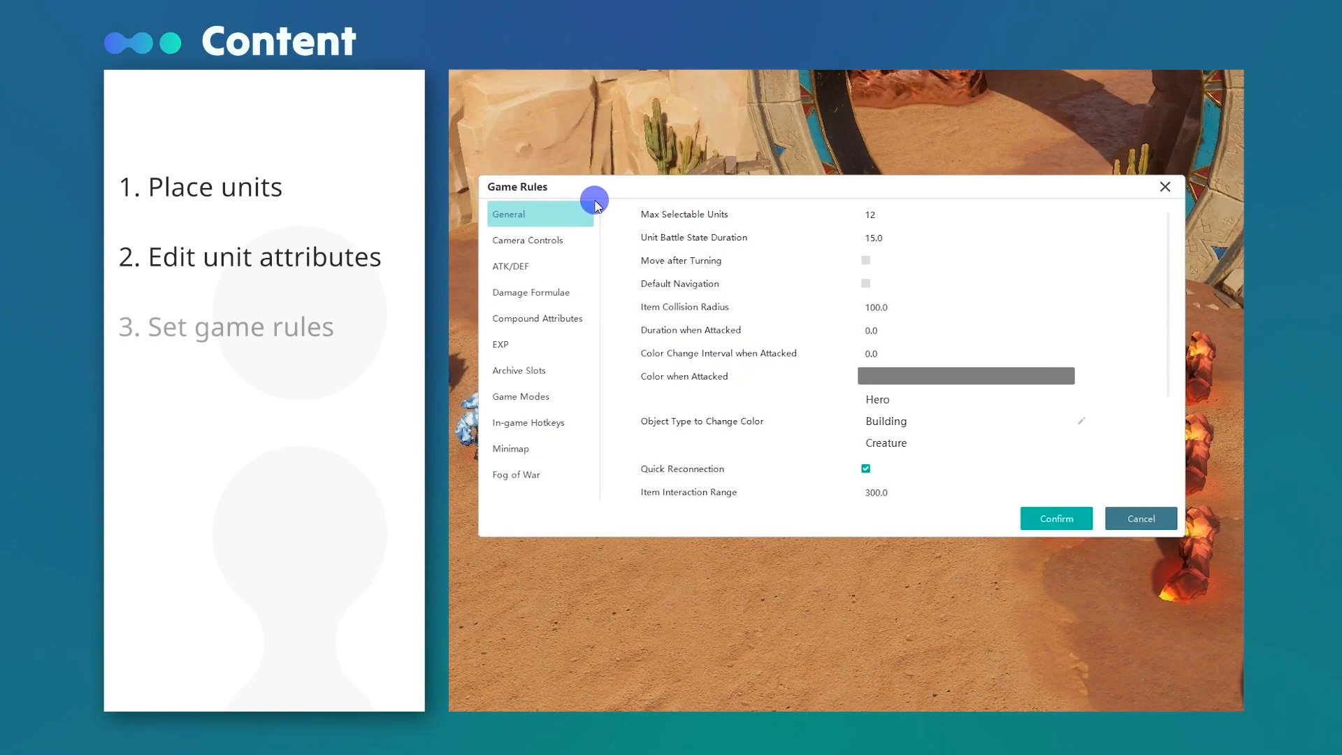
pyautogui.click(554, 237)
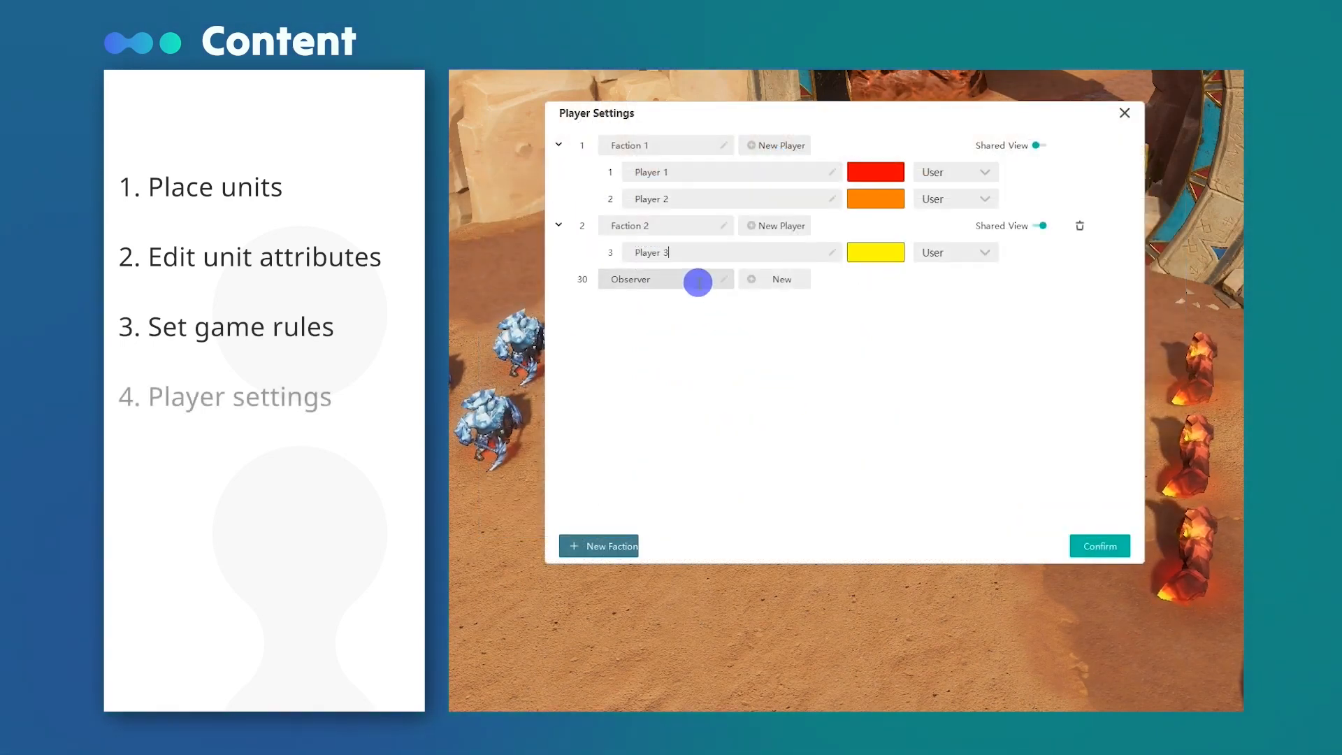
pyautogui.click(750, 281)
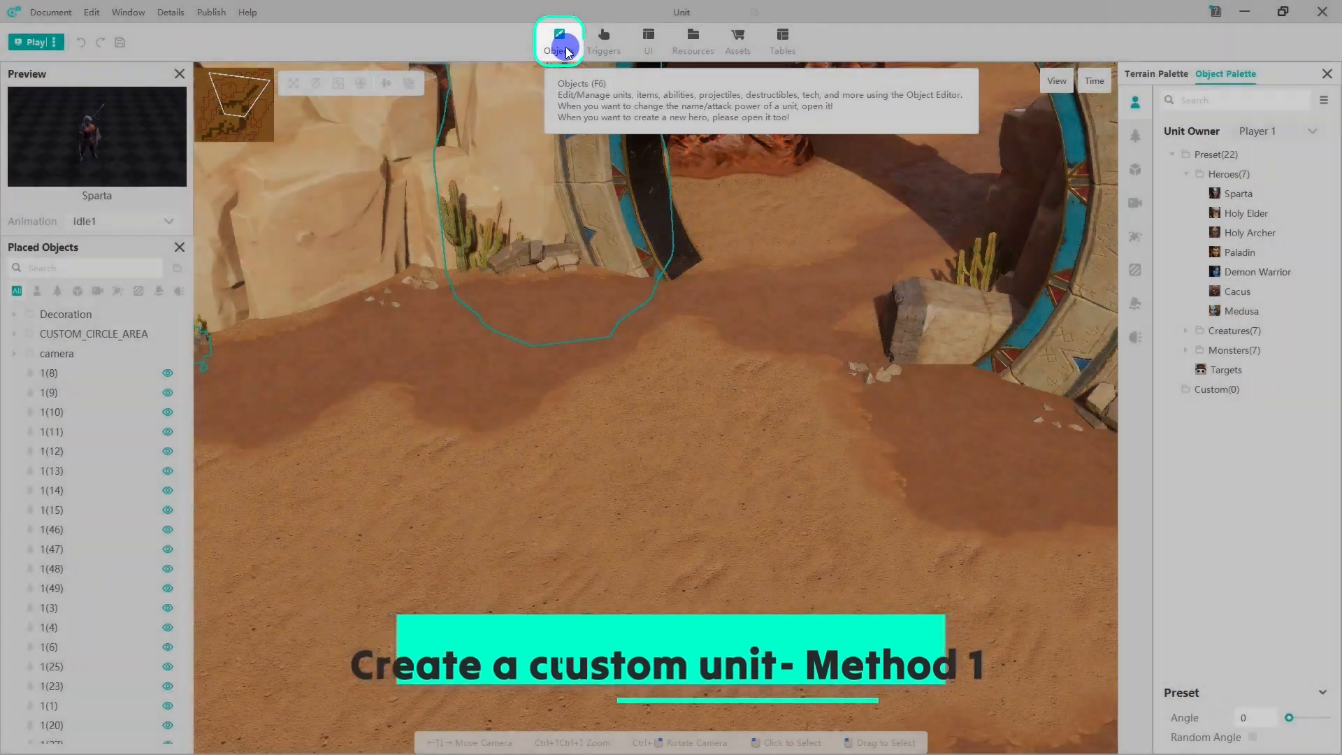
# Start a new Hero unit in the Object Editor and name it soldier1
pyautogui.click(565, 43)
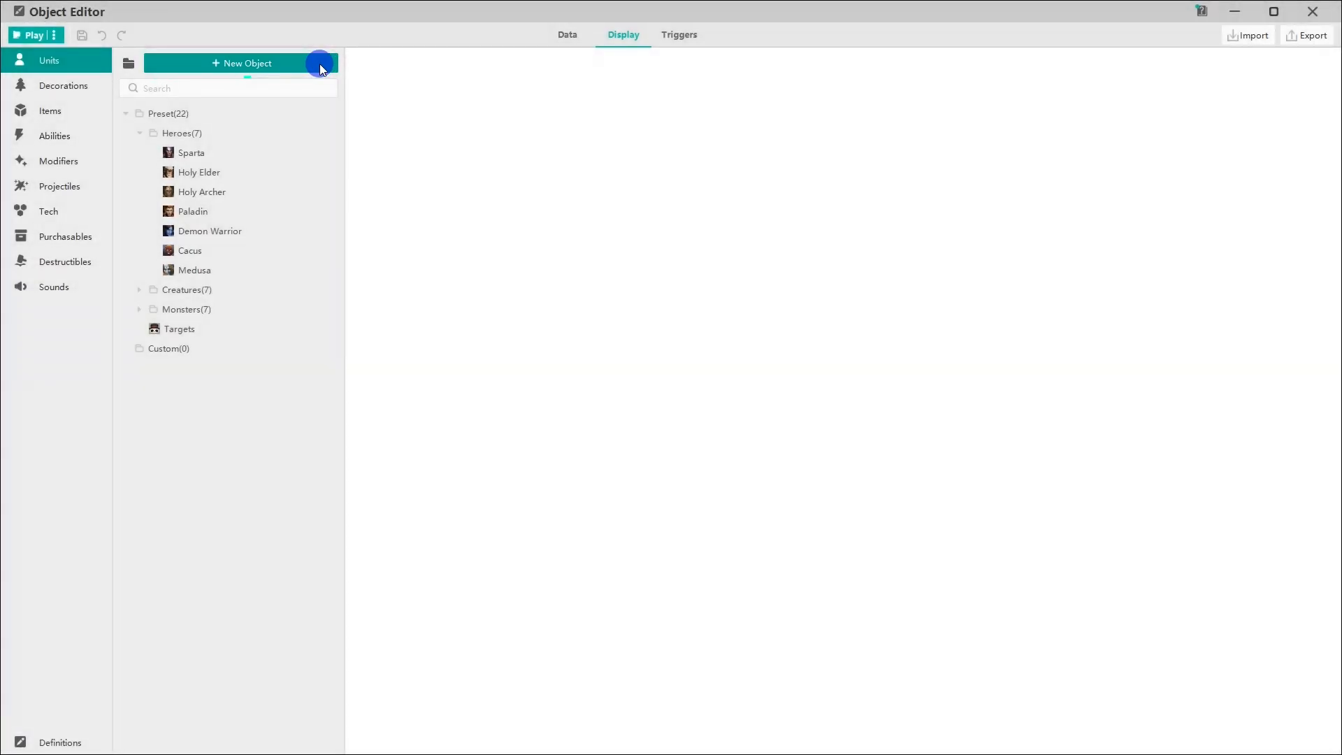
pyautogui.click(320, 64)
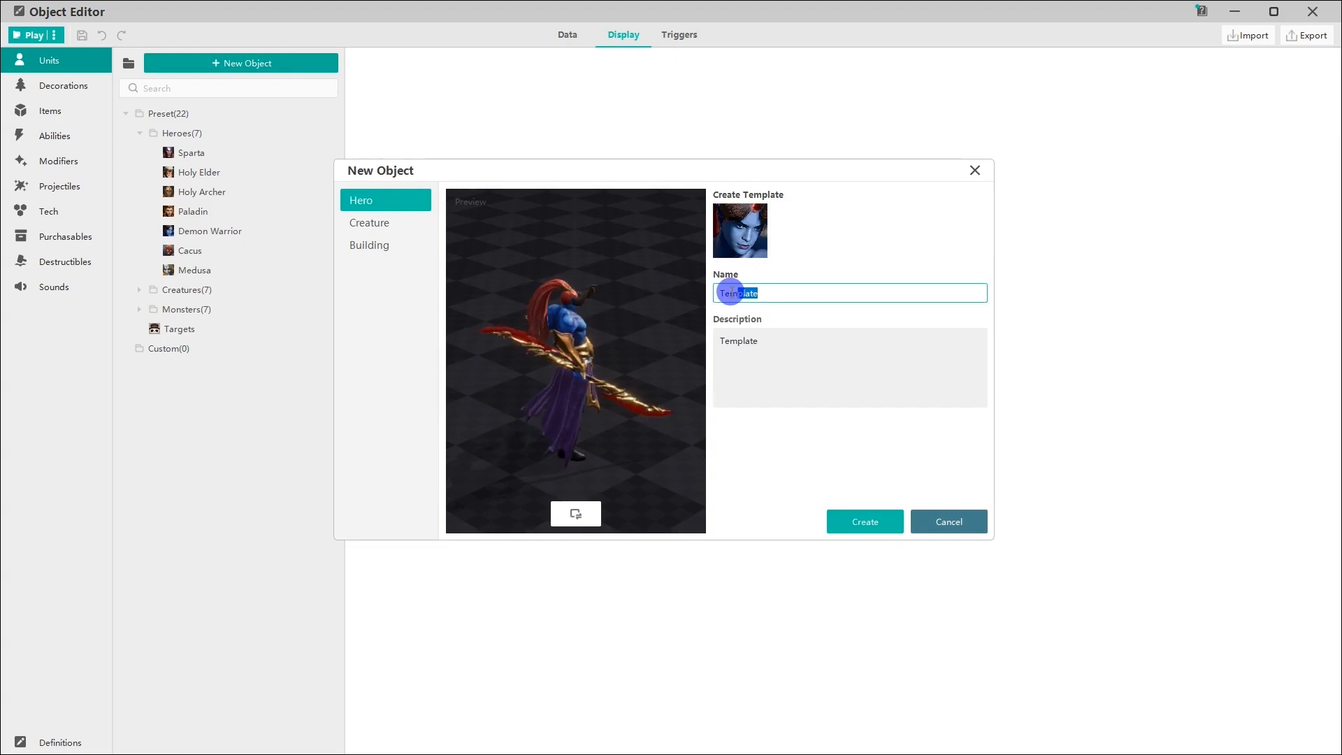
pyautogui.write('soldier1')
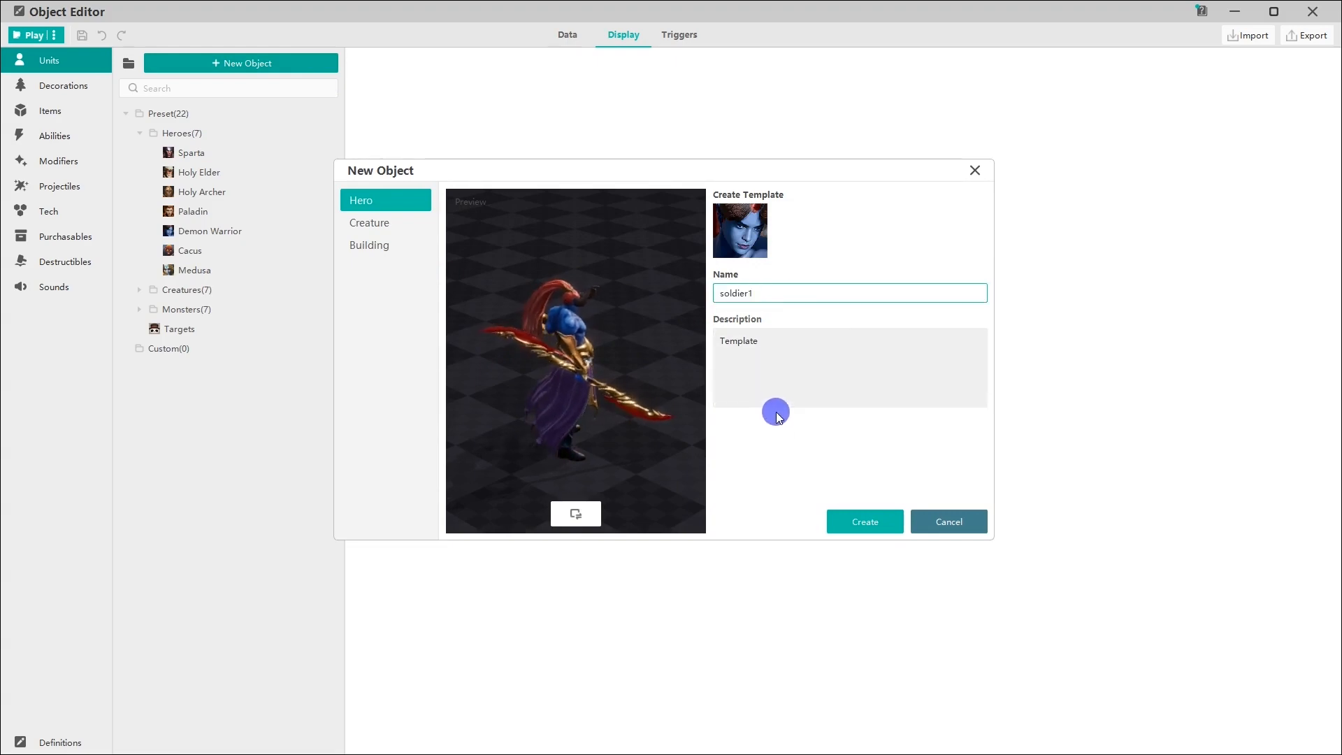
# Assign the Lava Giant model from the Monsters character models to soldier1, showing only downloaded resources
pyautogui.click(584, 513)
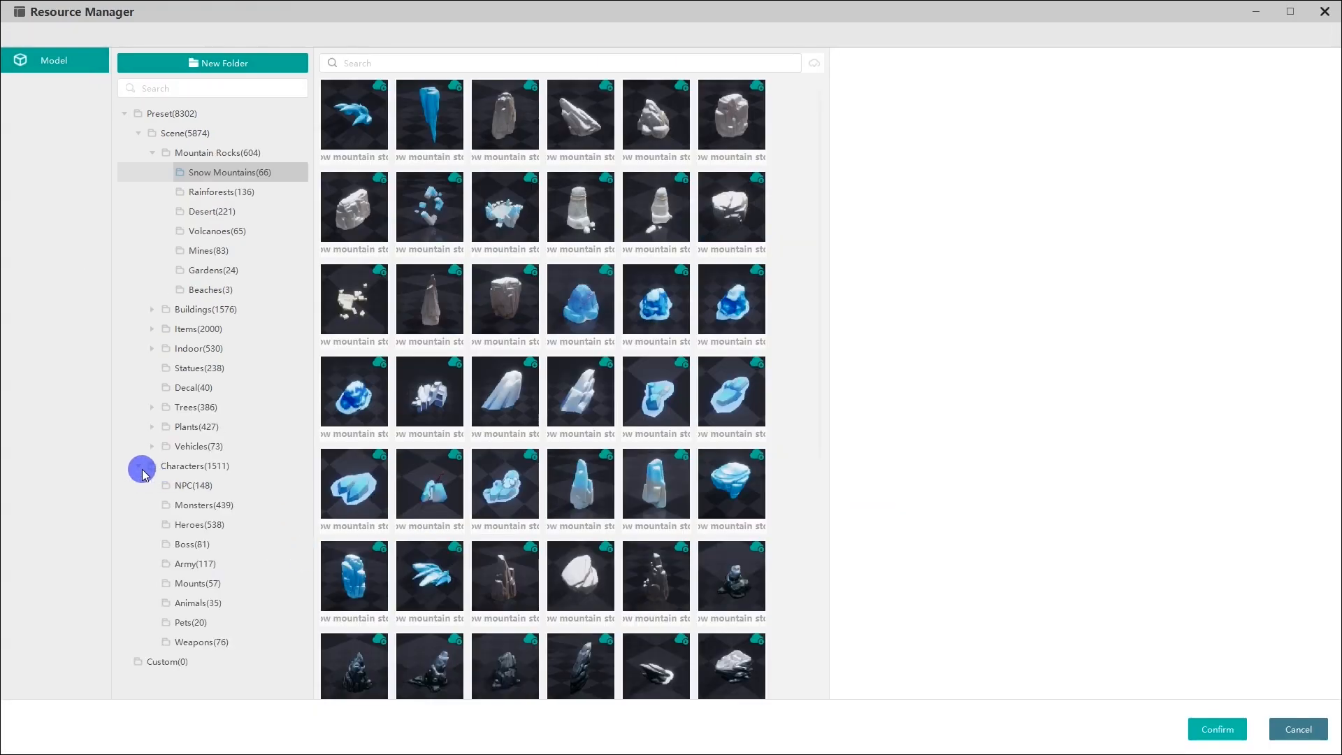
pyautogui.click(174, 506)
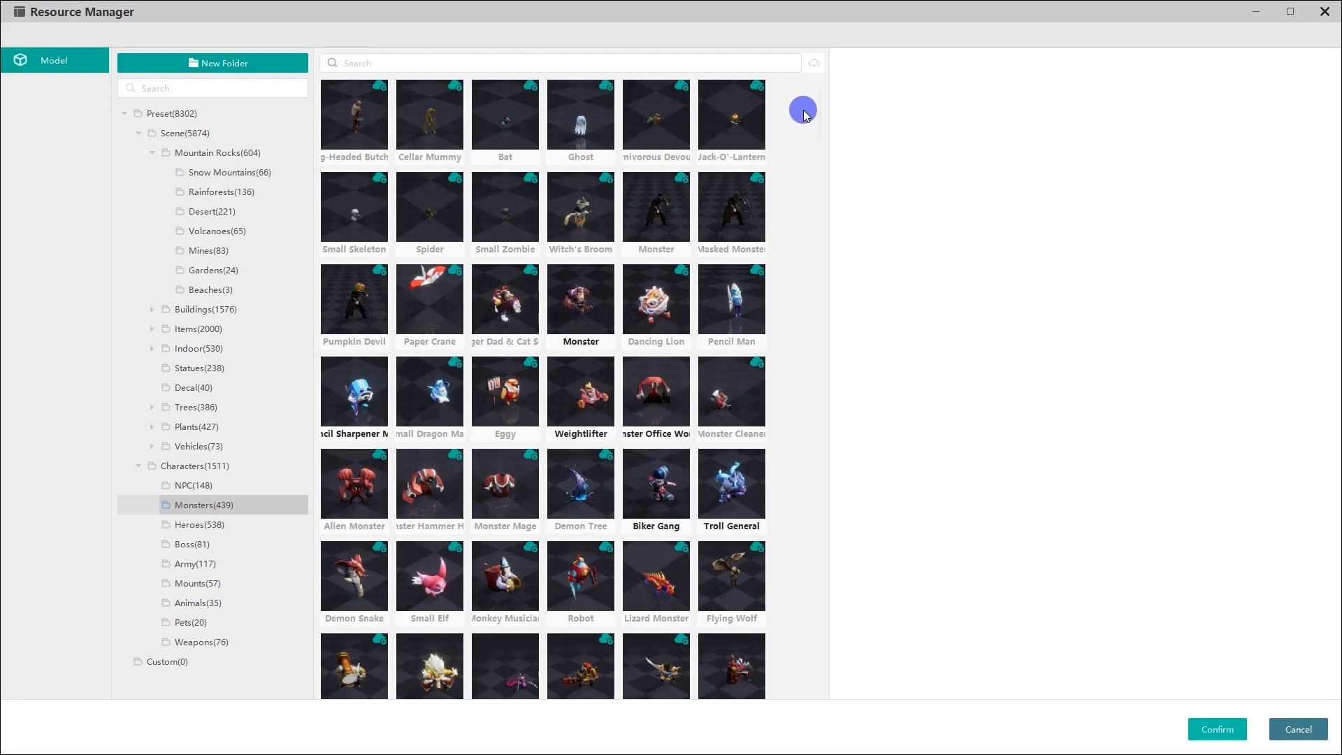
pyautogui.click(815, 65)
pyautogui.click(749, 212)
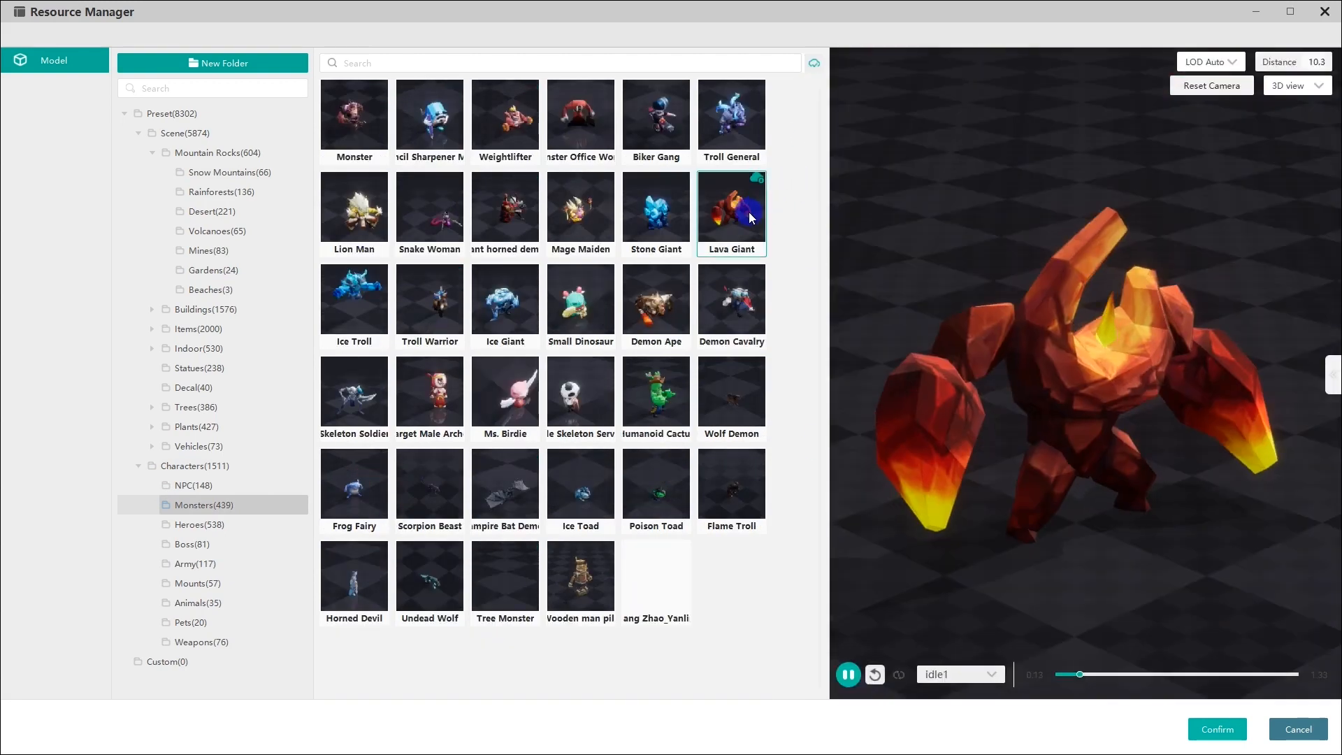
pyautogui.click(1203, 732)
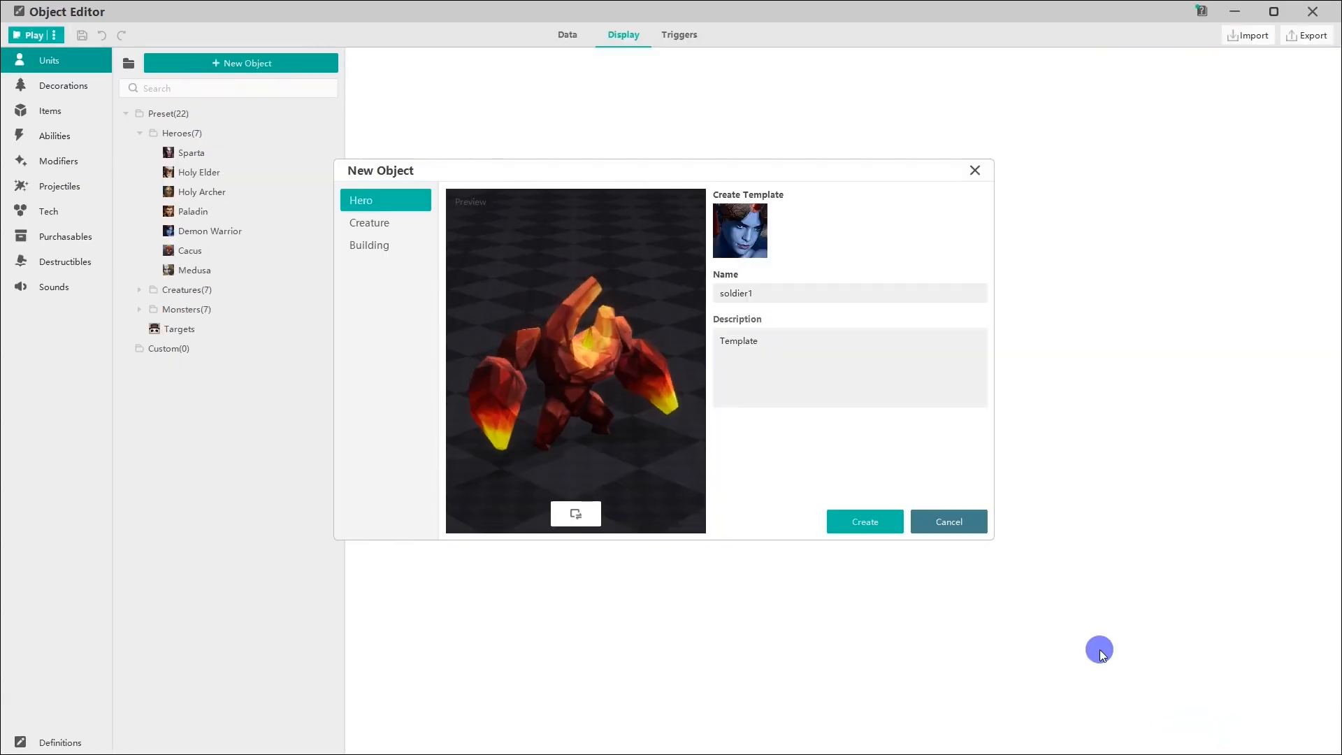
# Give soldier1 the downloaded Pixiv Head avatar of a skull in a top hat and create the unit
pyautogui.click(741, 231)
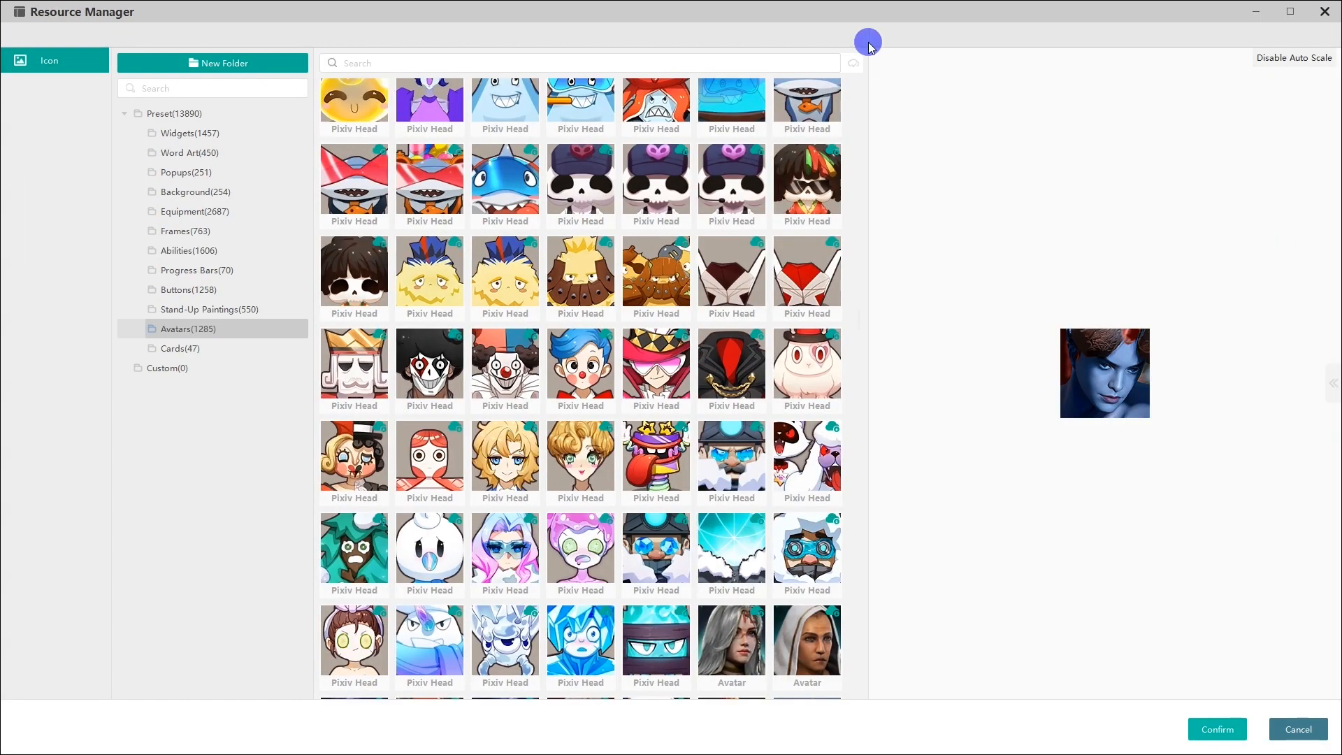
pyautogui.click(855, 63)
pyautogui.click(786, 552)
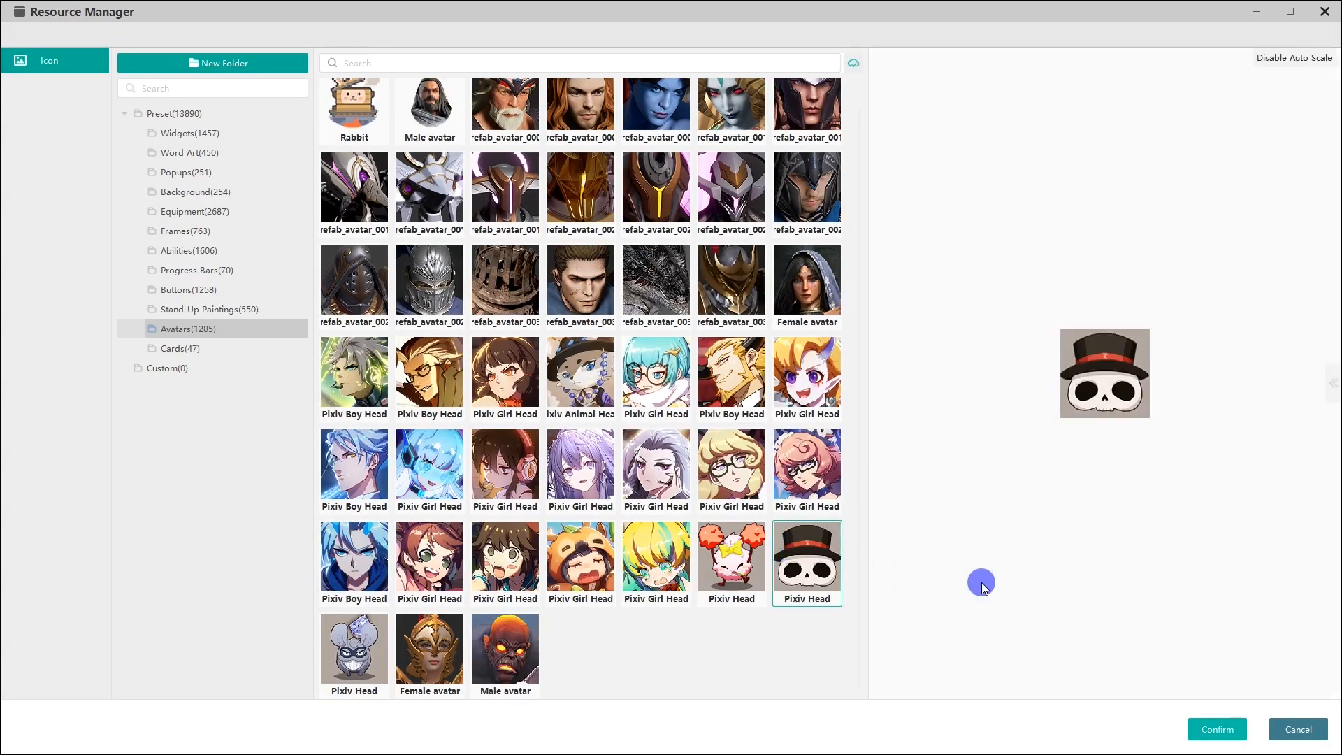
pyautogui.click(1220, 731)
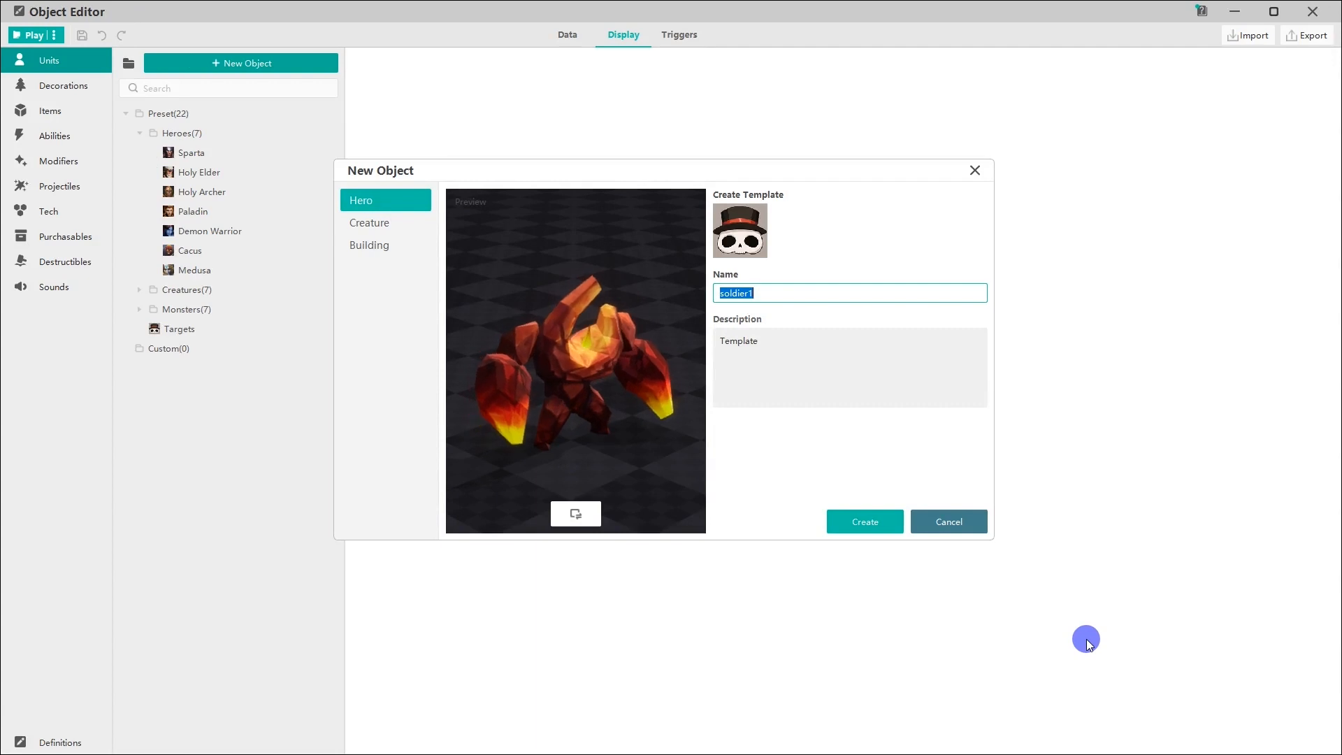
pyautogui.click(879, 525)
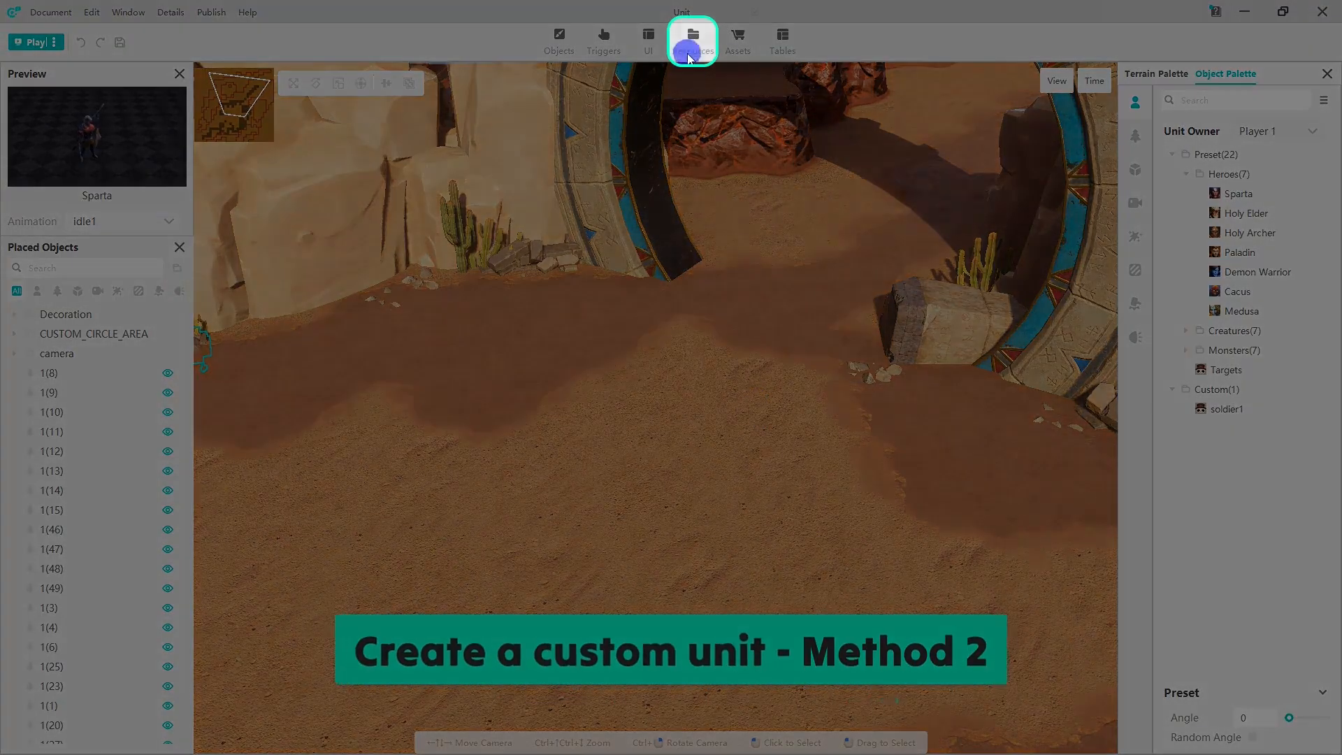
# Add the Ice Giant model from the Monsters character models in the Resource Manager to the Object Editor as a unit
pyautogui.click(692, 39)
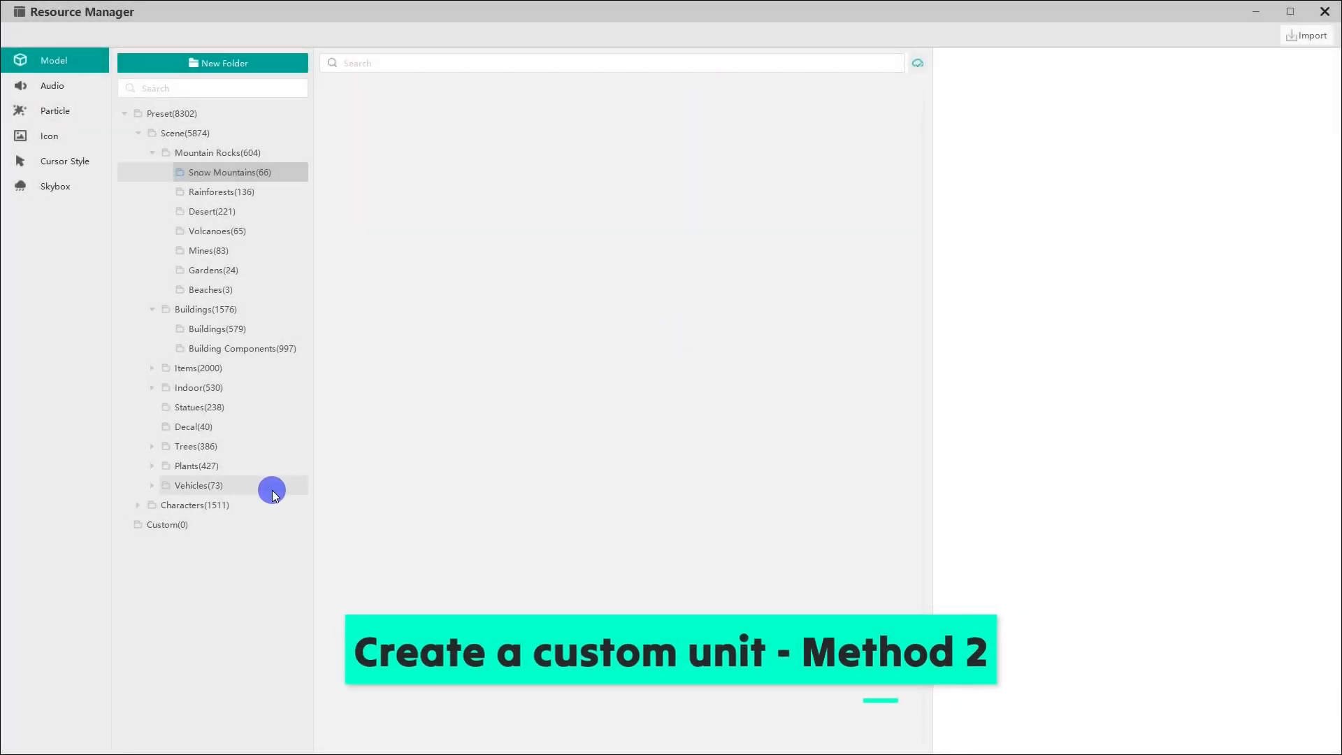
pyautogui.click(258, 504)
pyautogui.click(137, 505)
pyautogui.click(168, 546)
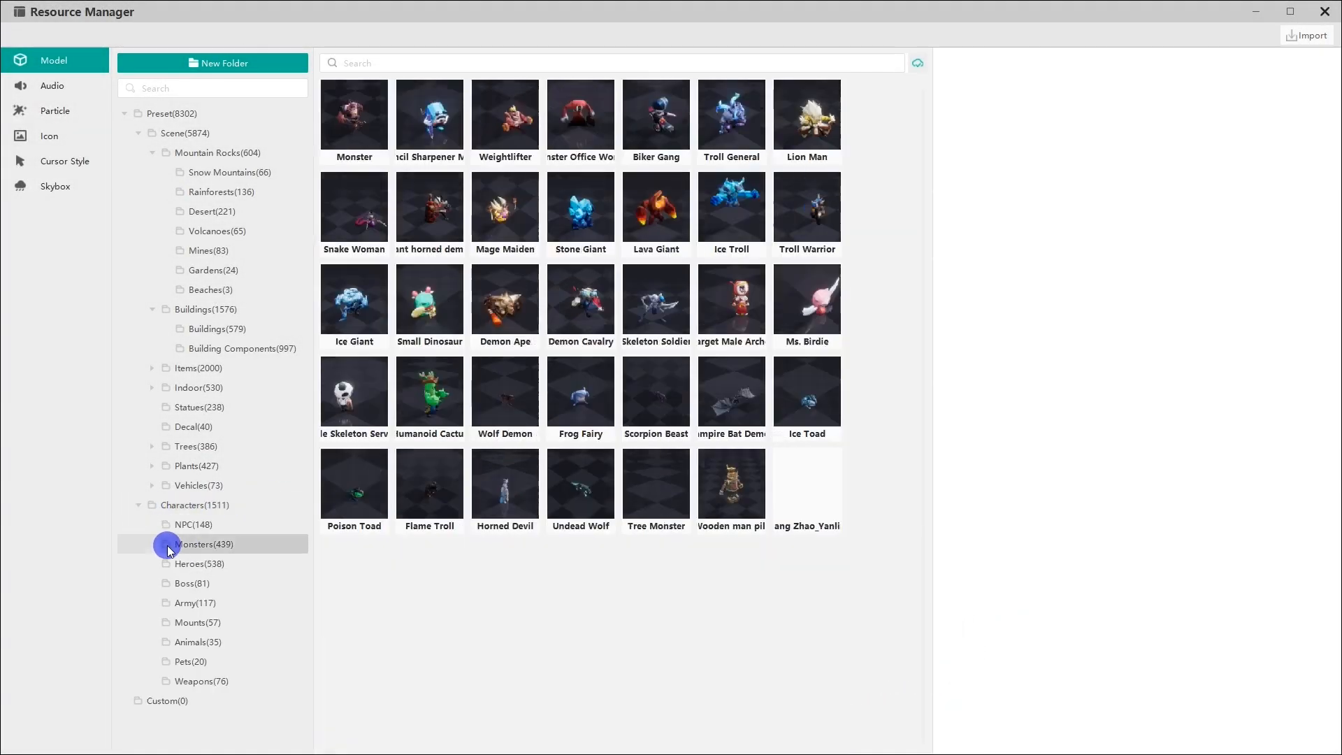
pyautogui.click(359, 305)
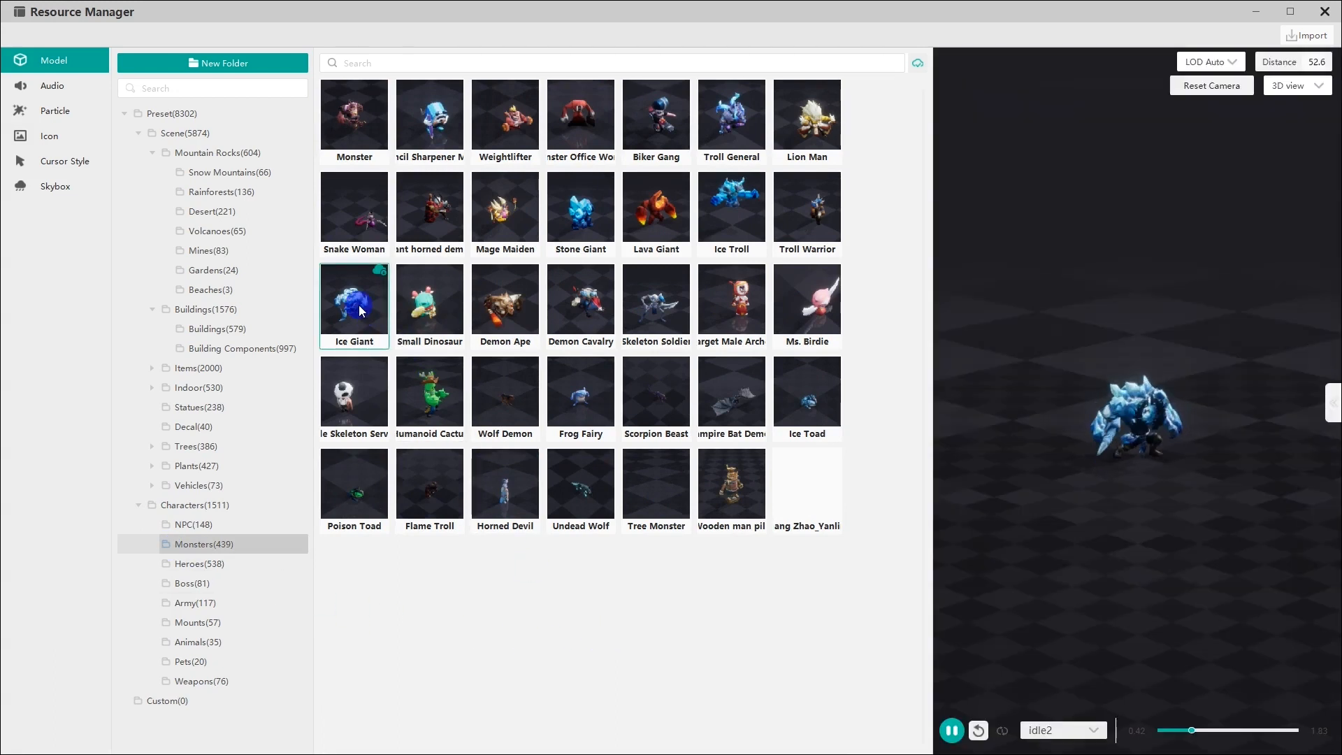
pyautogui.rightClick(360, 311)
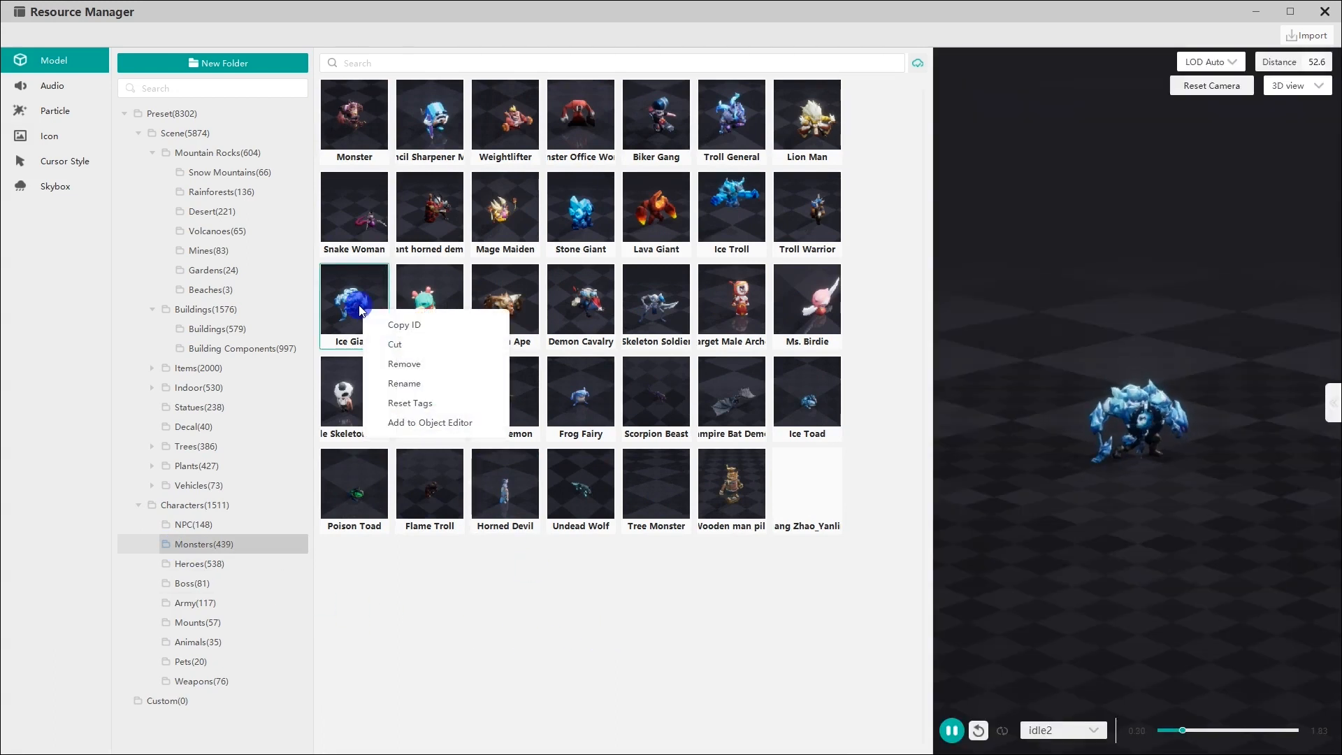
pyautogui.click(422, 423)
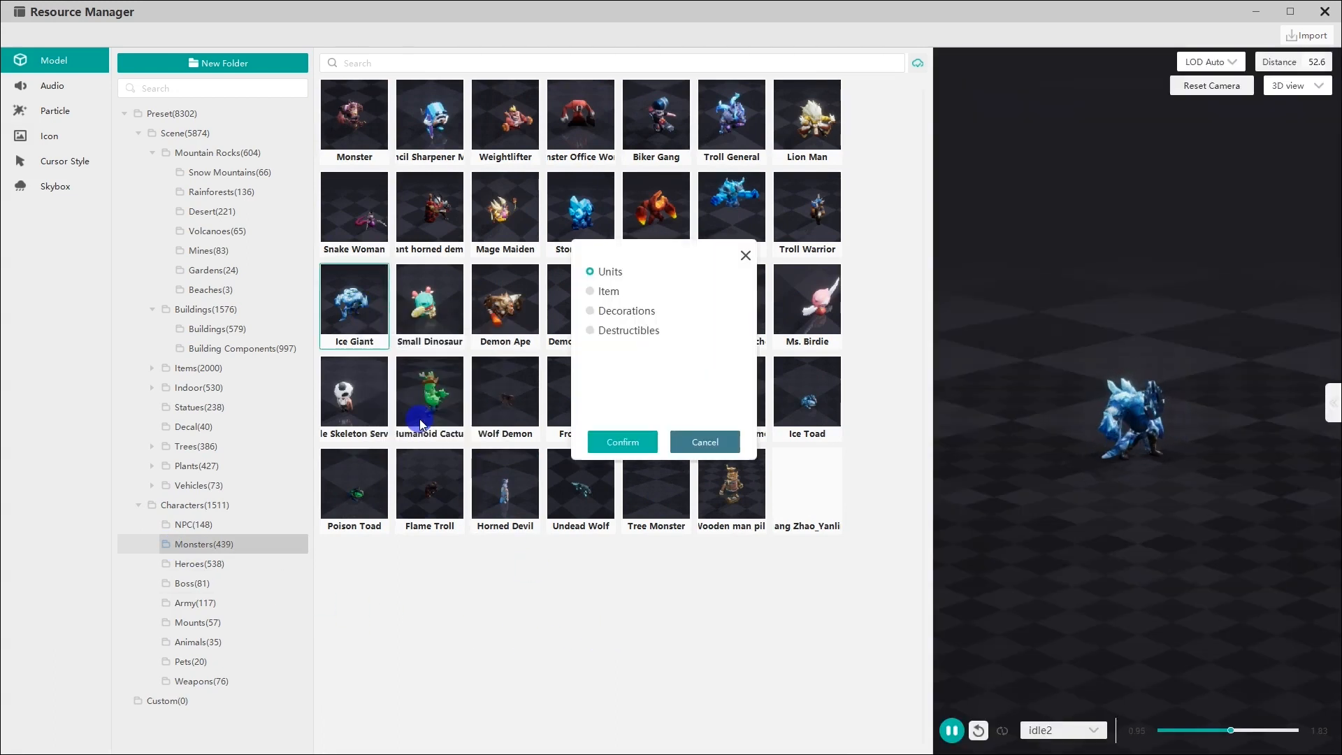
pyautogui.click(624, 441)
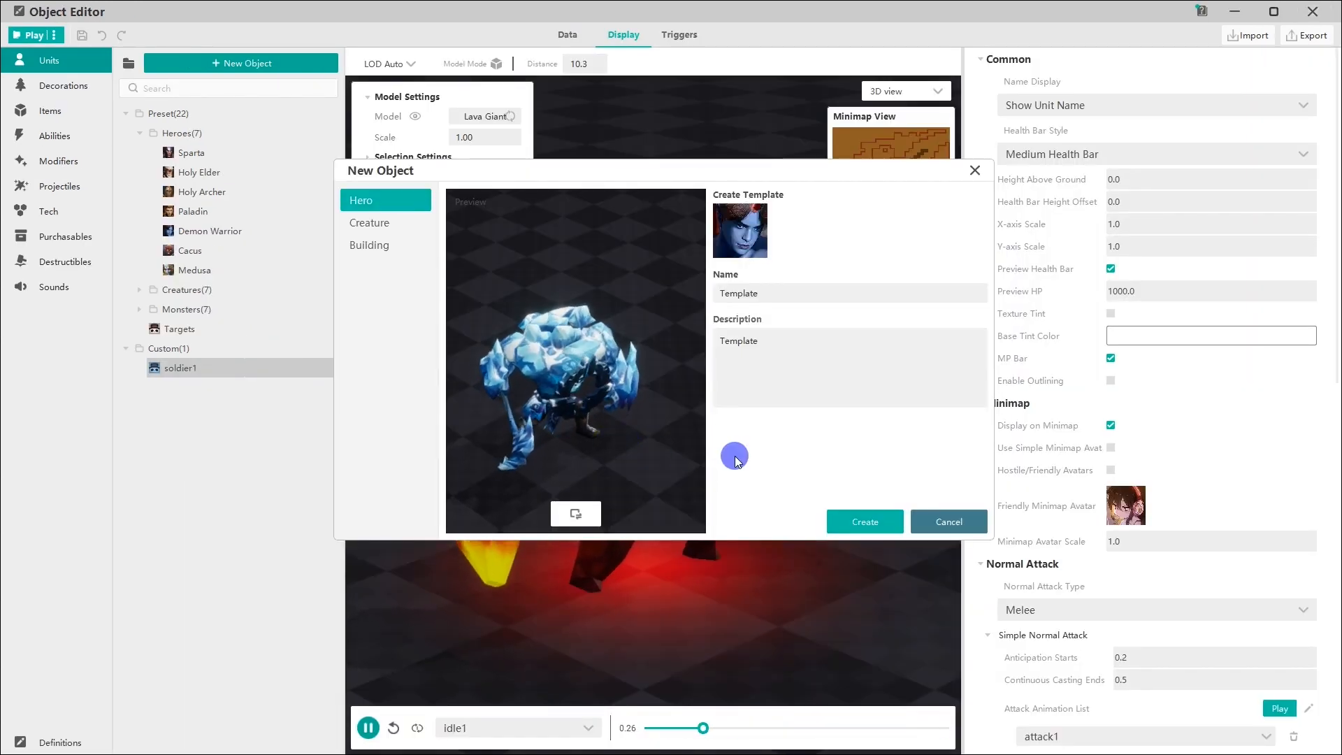
# Name the Ice Giant hero soldier2, give it the top-hat skull Pixiv Head avatar and create it
pyautogui.doubleClick(728, 293)
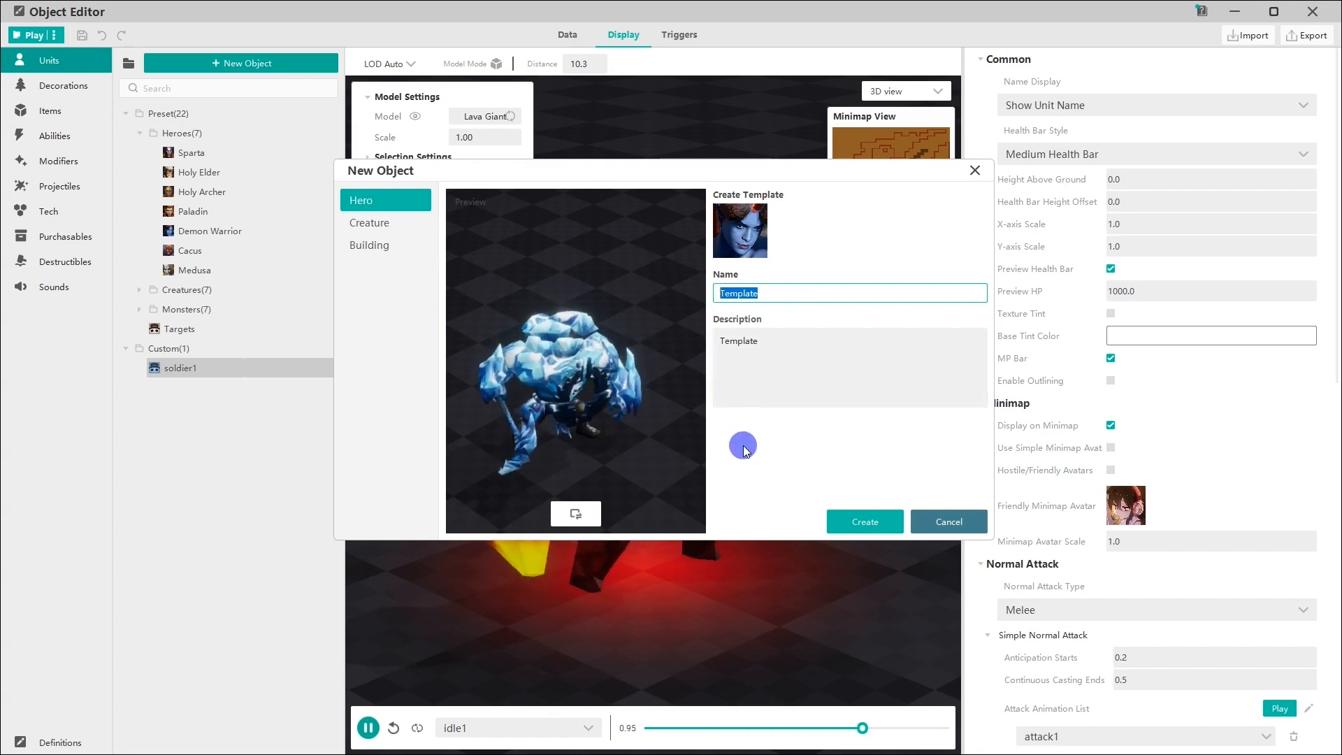
pyautogui.write('soldier2')
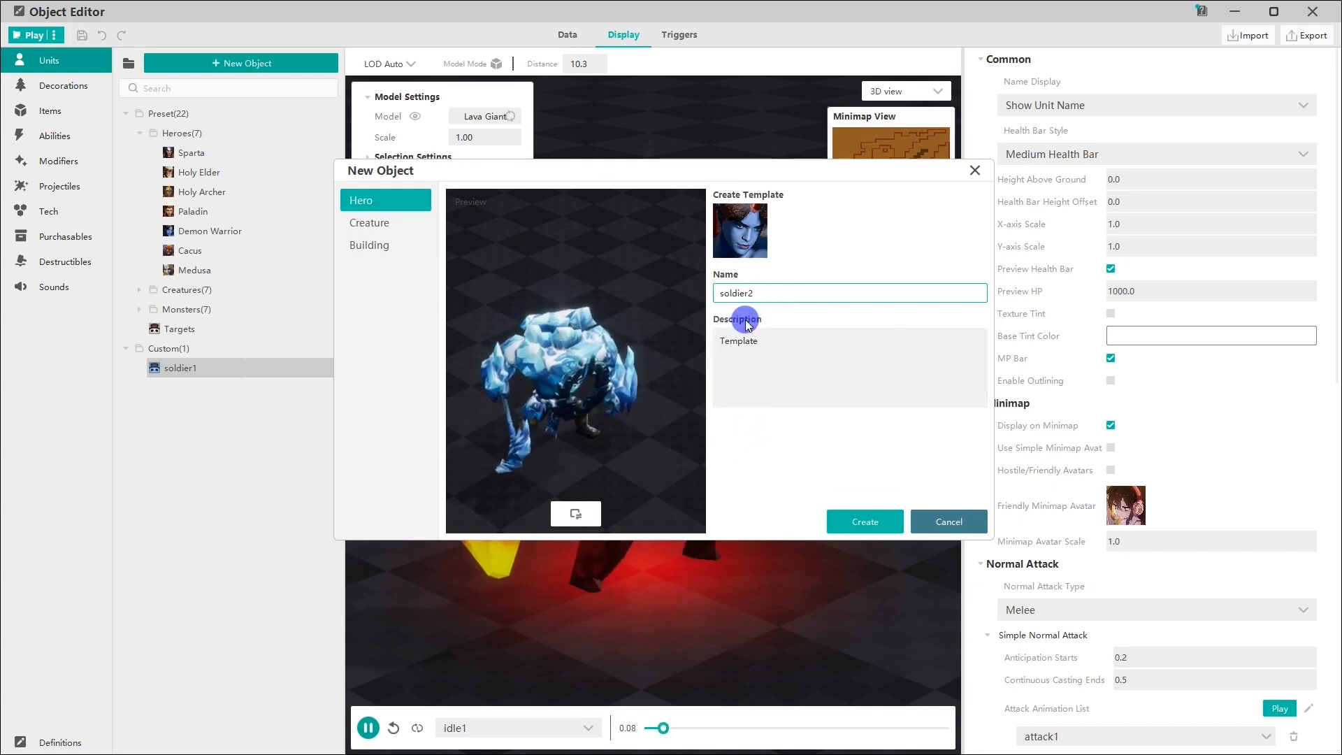
pyautogui.click(745, 234)
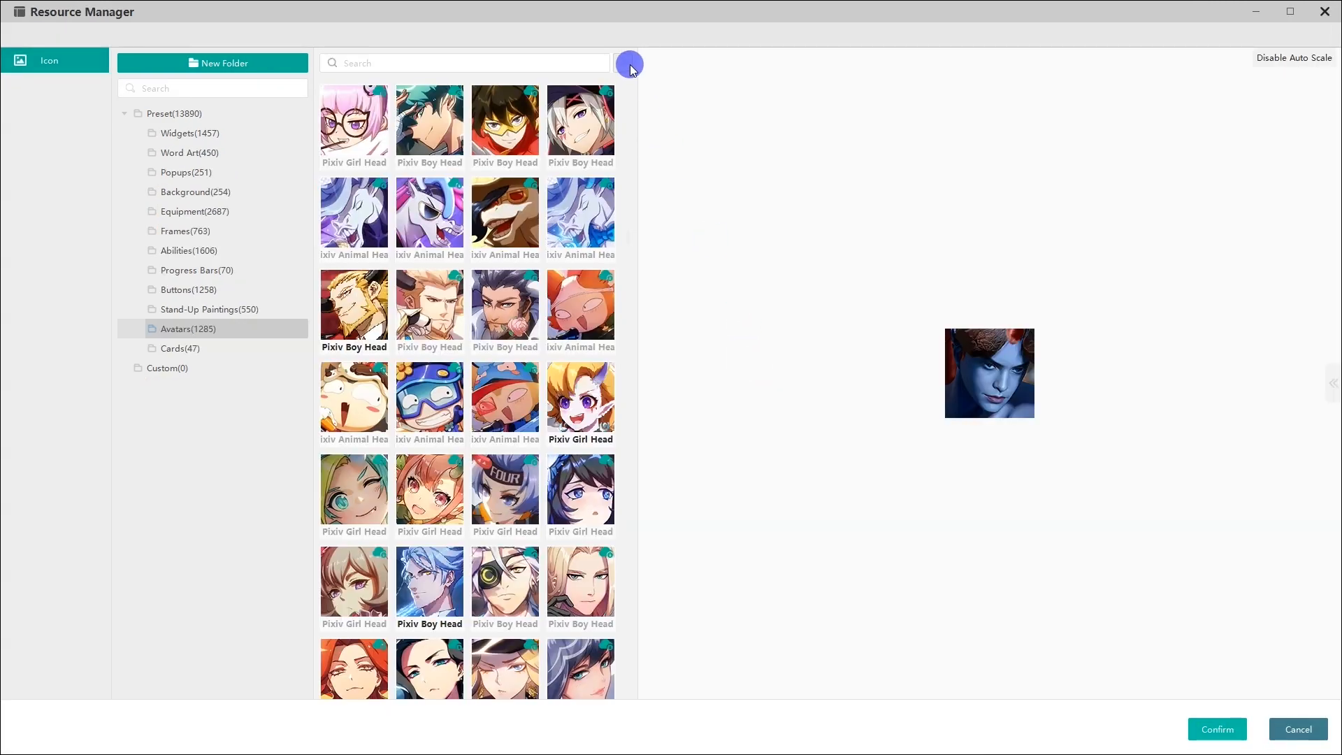
pyautogui.click(626, 65)
pyautogui.click(431, 575)
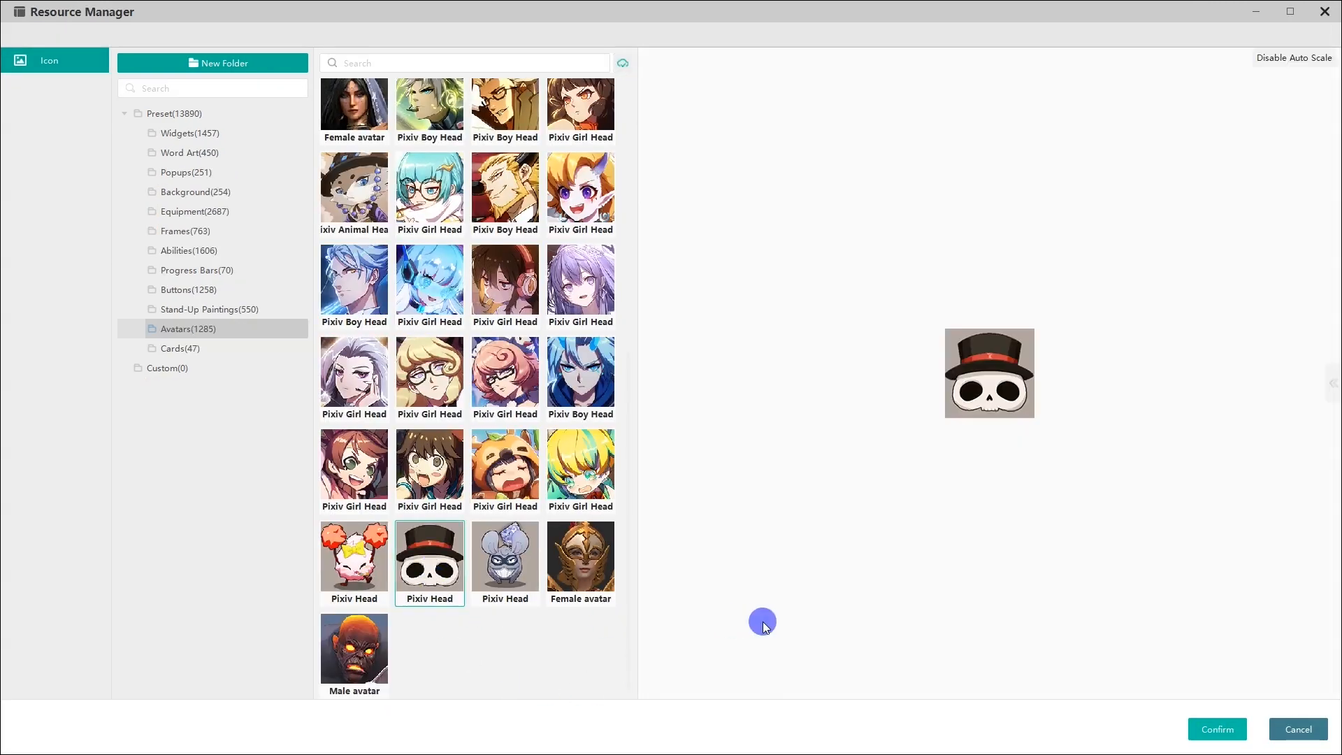
pyautogui.click(1215, 729)
pyautogui.click(871, 518)
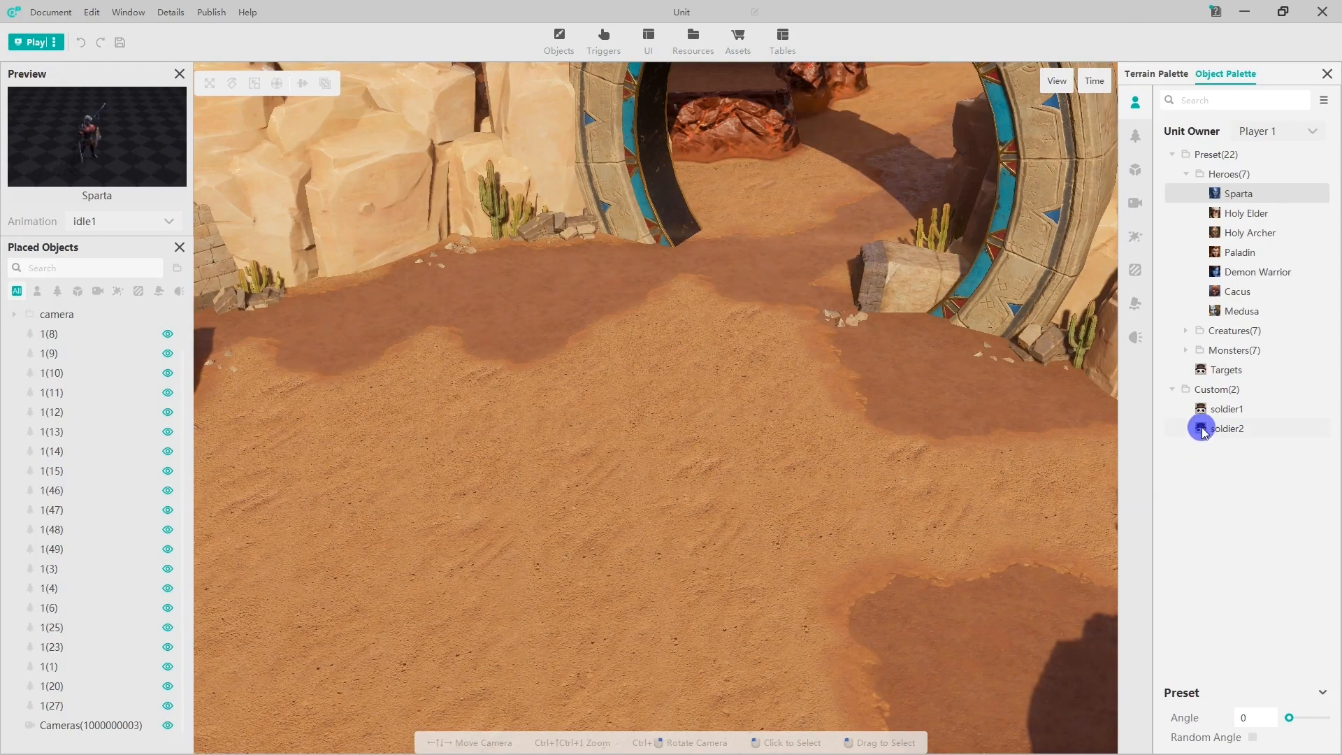
# Place five soldier1 units for Player 1 on the sand, three in one column and two beside them, and end placement
pyautogui.click(1215, 410)
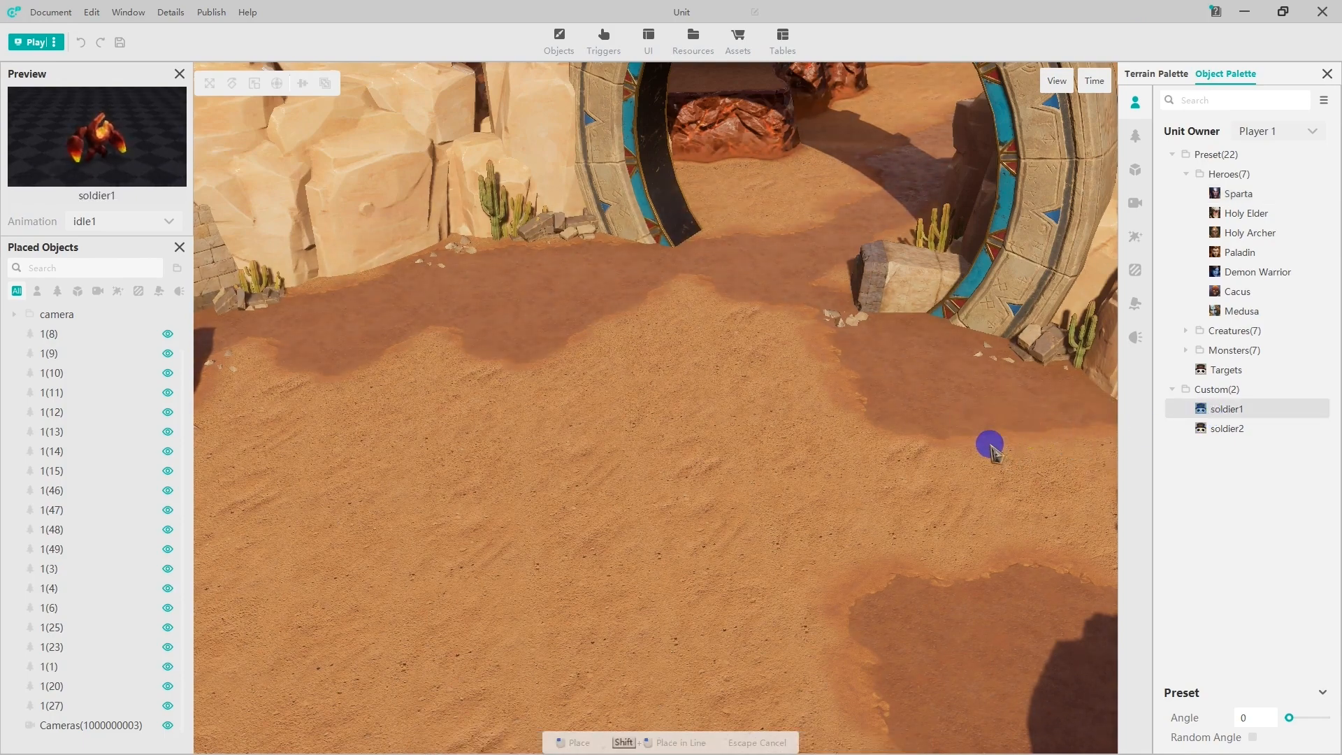
pyautogui.click(990, 445)
pyautogui.click(986, 539)
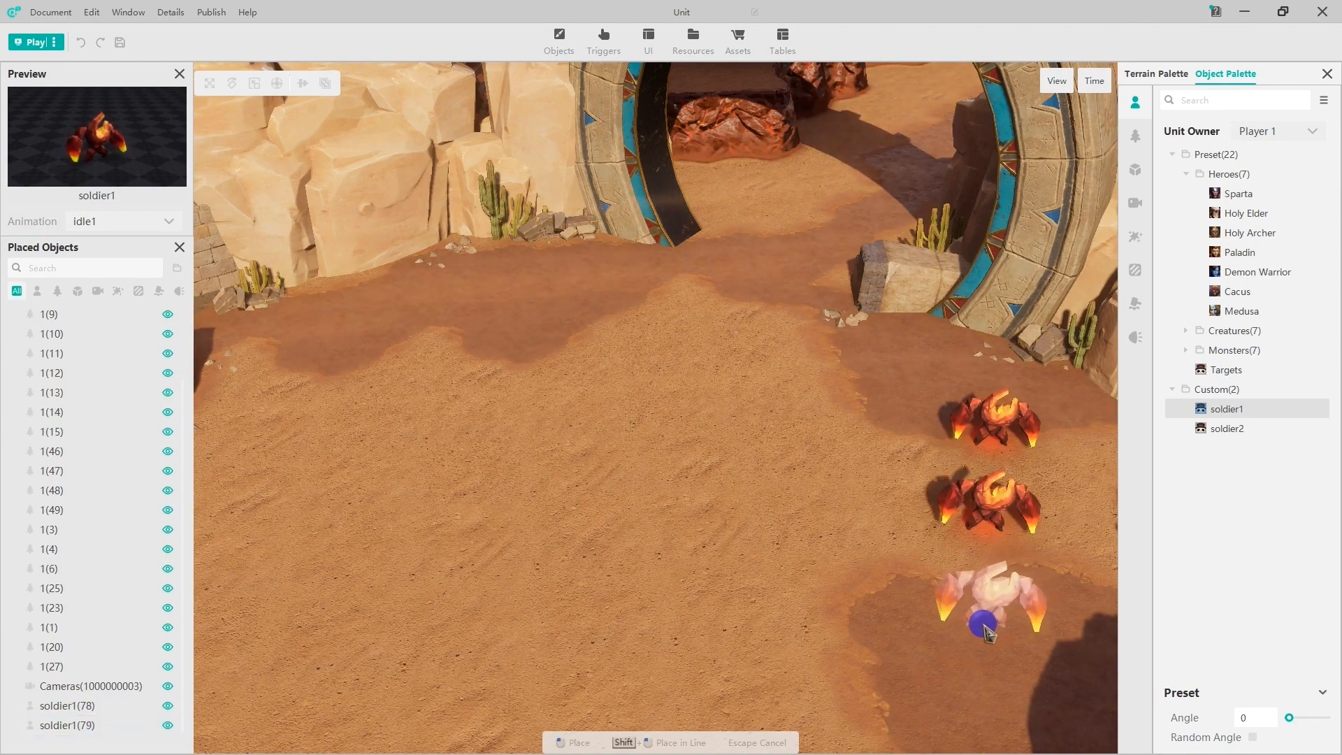
pyautogui.click(986, 633)
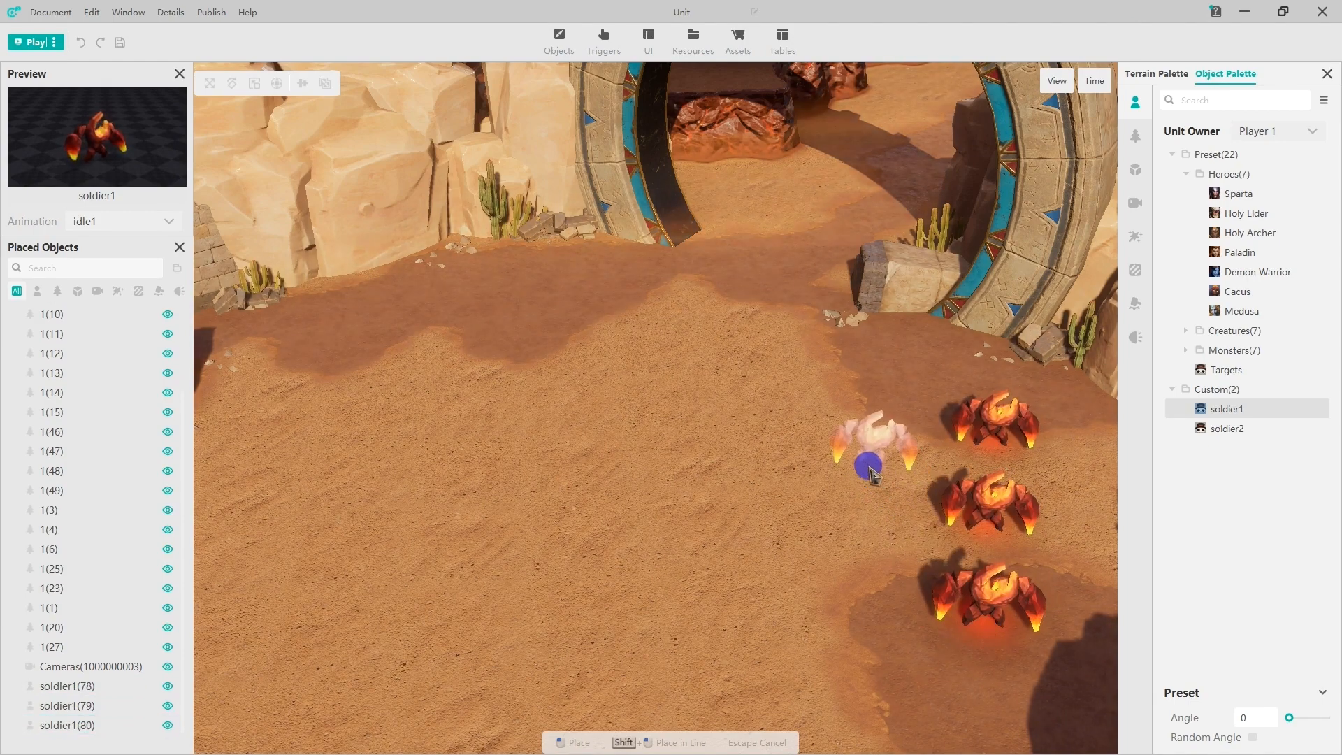
pyautogui.click(870, 471)
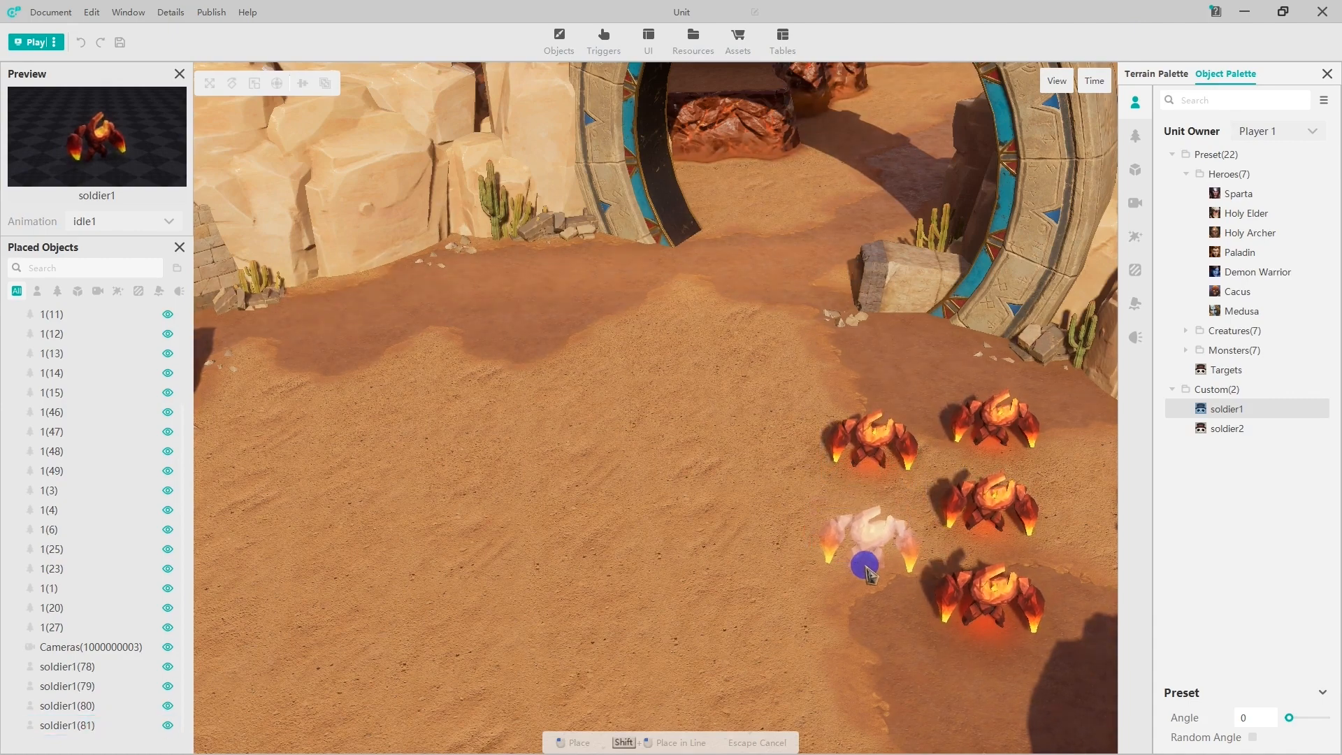
pyautogui.click(866, 573)
pyautogui.press('Escape')
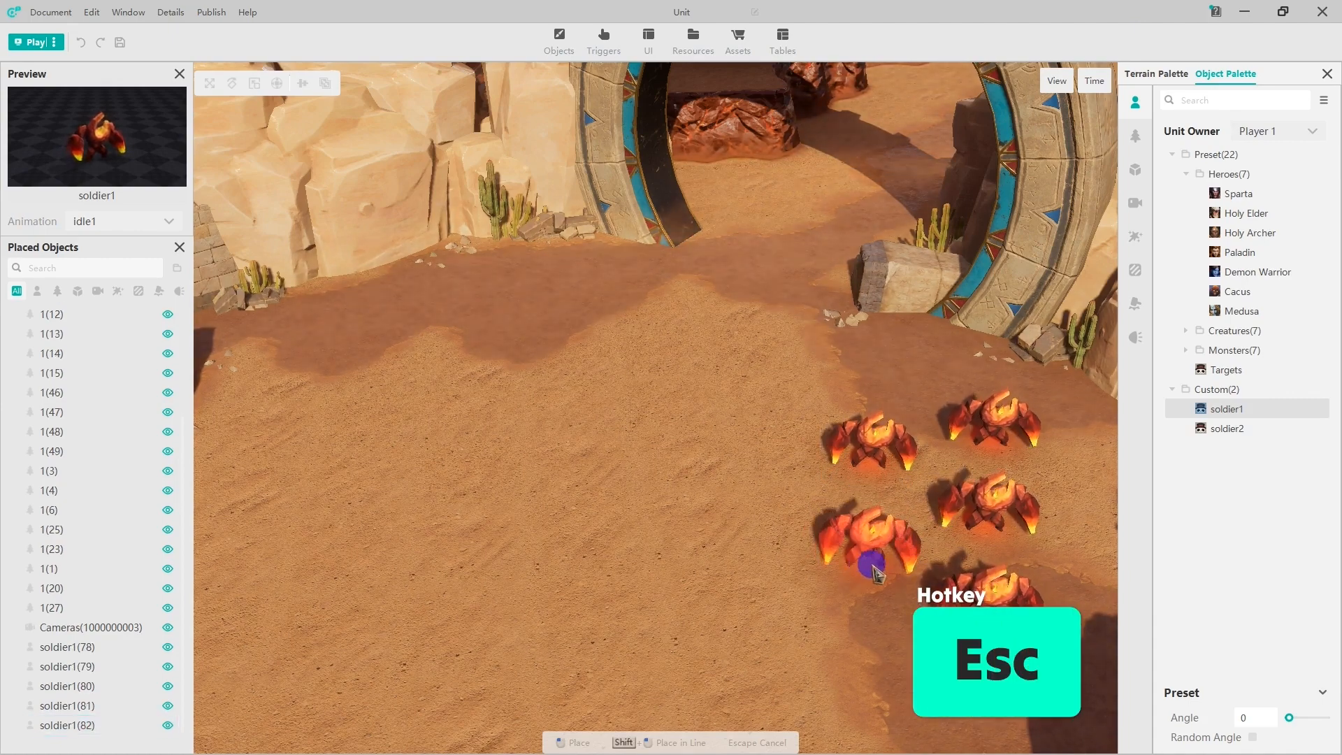
# Place five soldier2 units for Player 1 on the open sand opposite the soldier1 group and end placement
pyautogui.click(1202, 429)
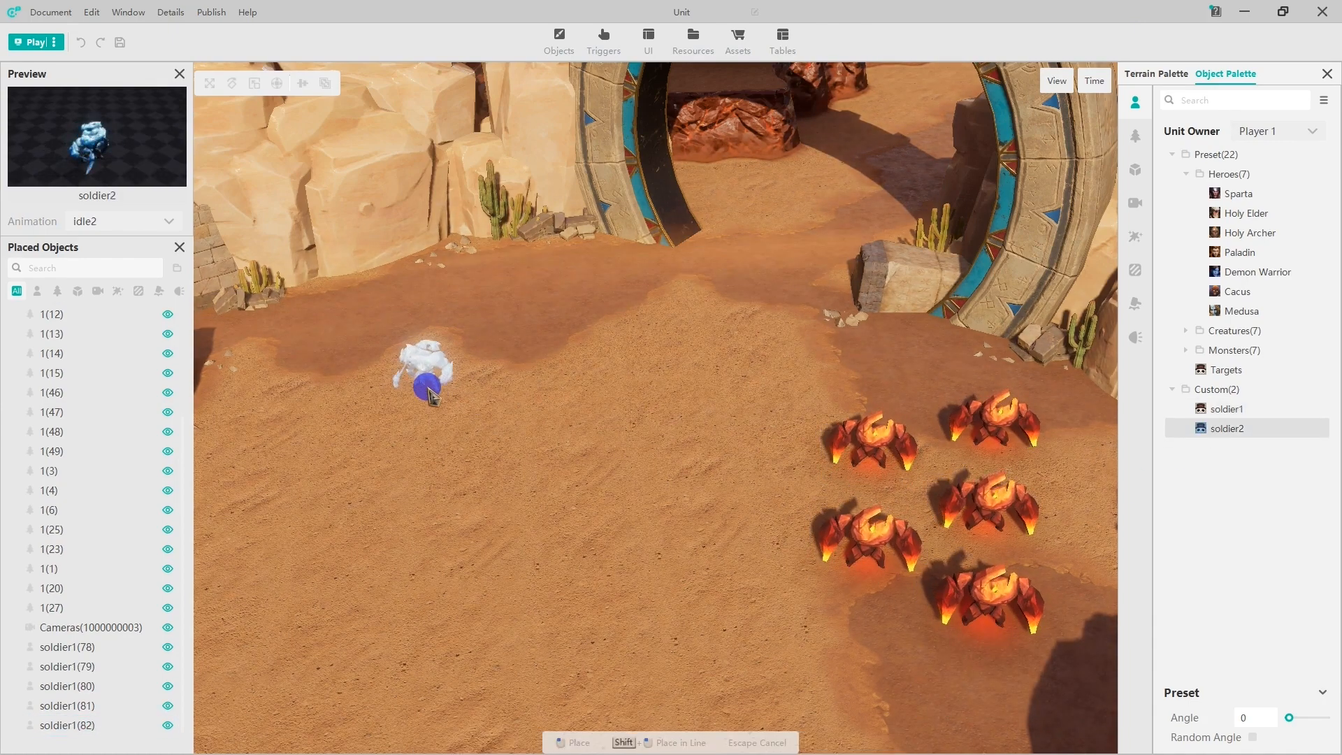
pyautogui.click(428, 395)
pyautogui.click(353, 439)
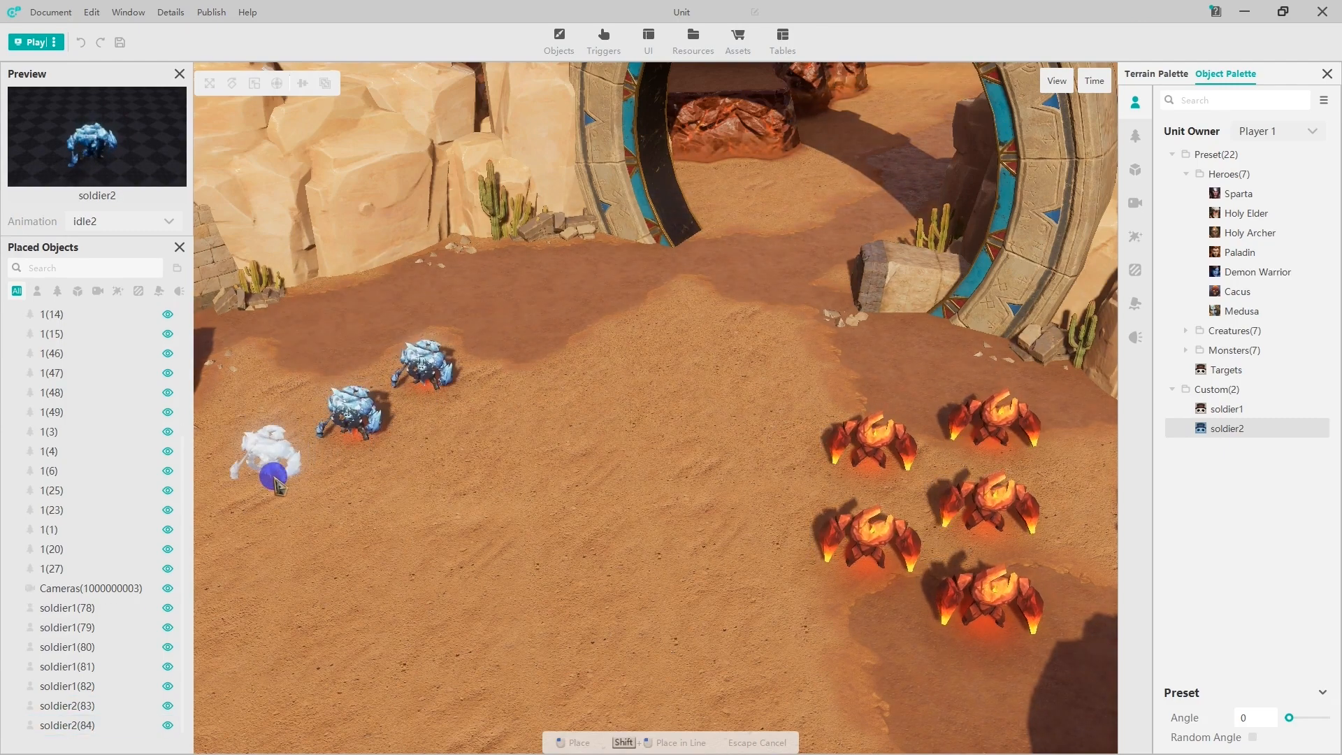
pyautogui.click(266, 482)
pyautogui.click(349, 516)
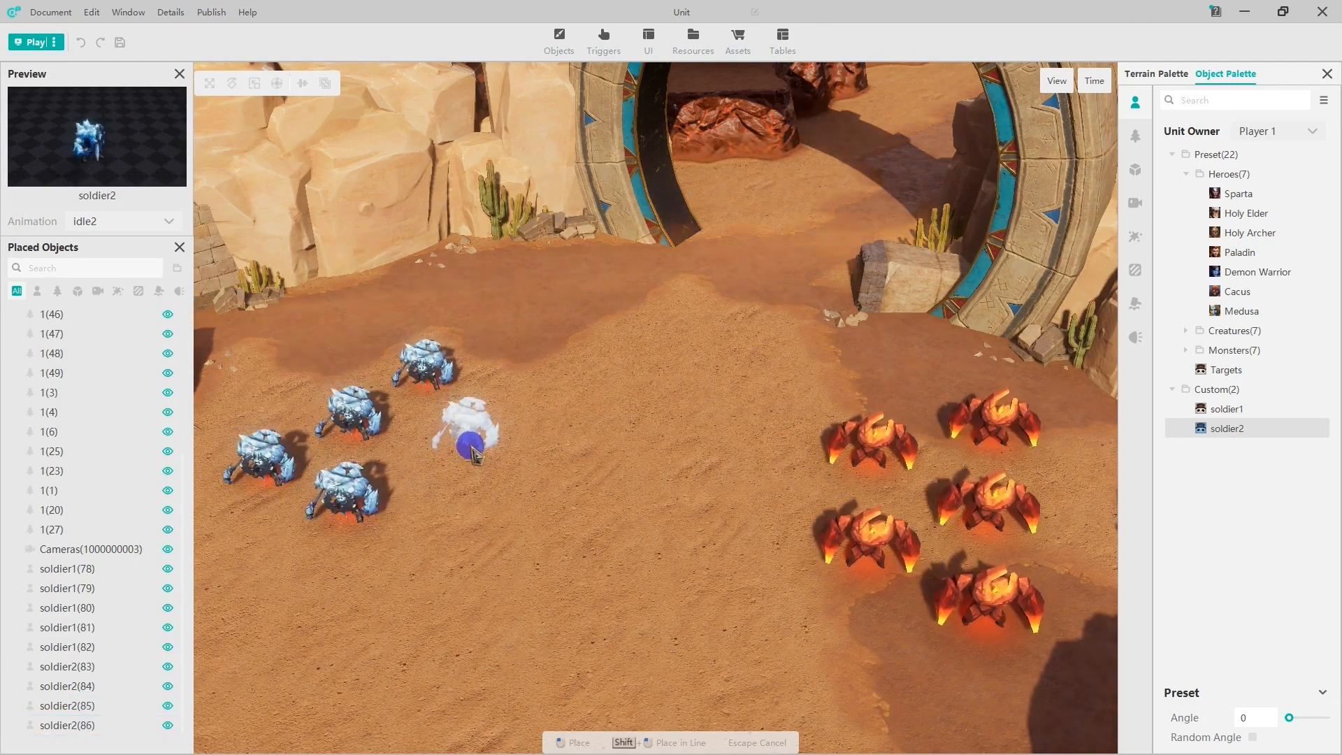
pyautogui.click(472, 453)
pyautogui.press('Escape')
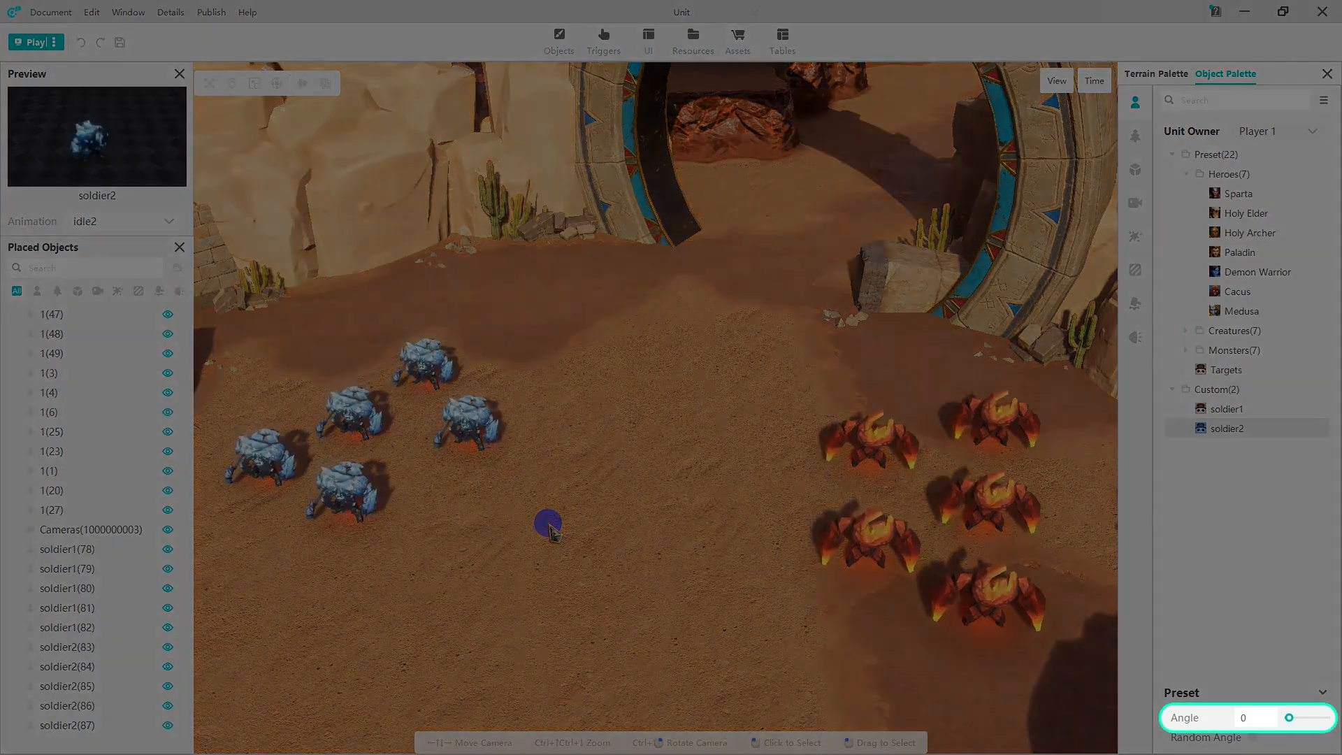
# Place one soldier1 unit at angle 0 between the two groups and another at angle 90 below it
pyautogui.click(1266, 718)
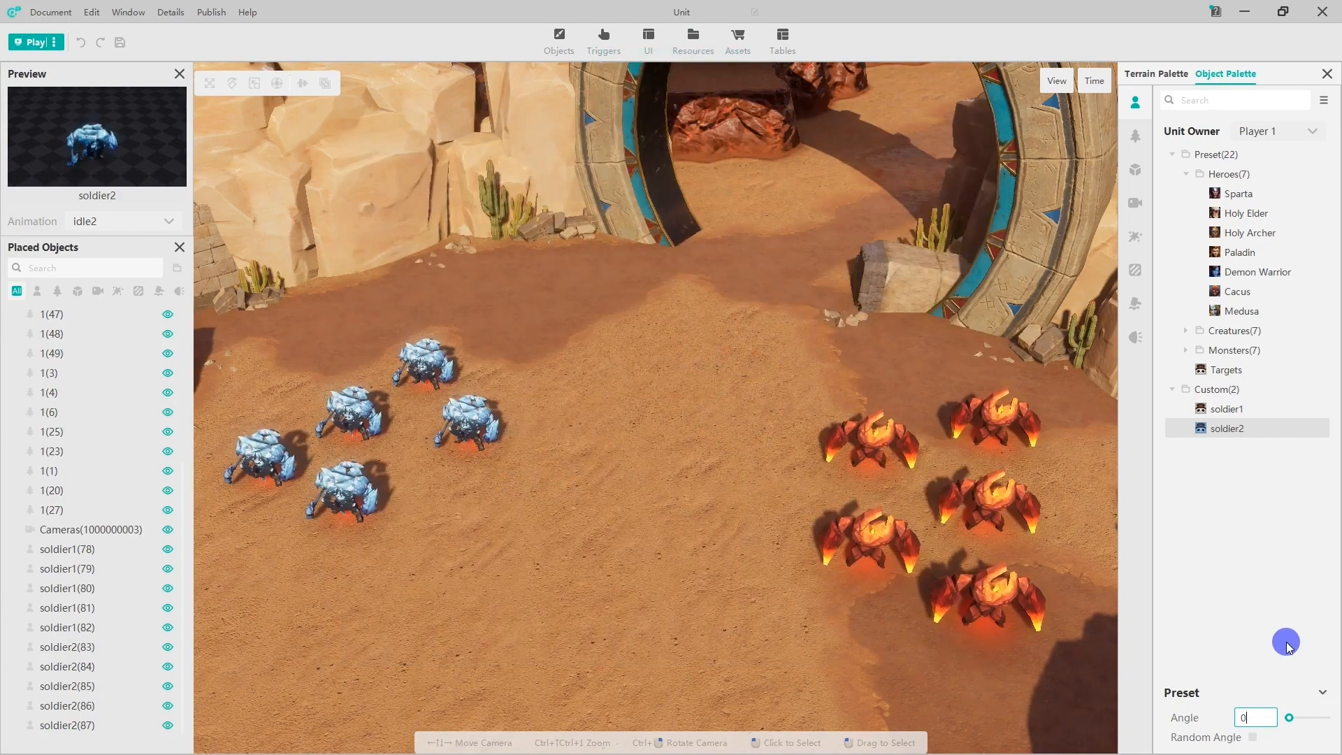
pyautogui.click(1234, 410)
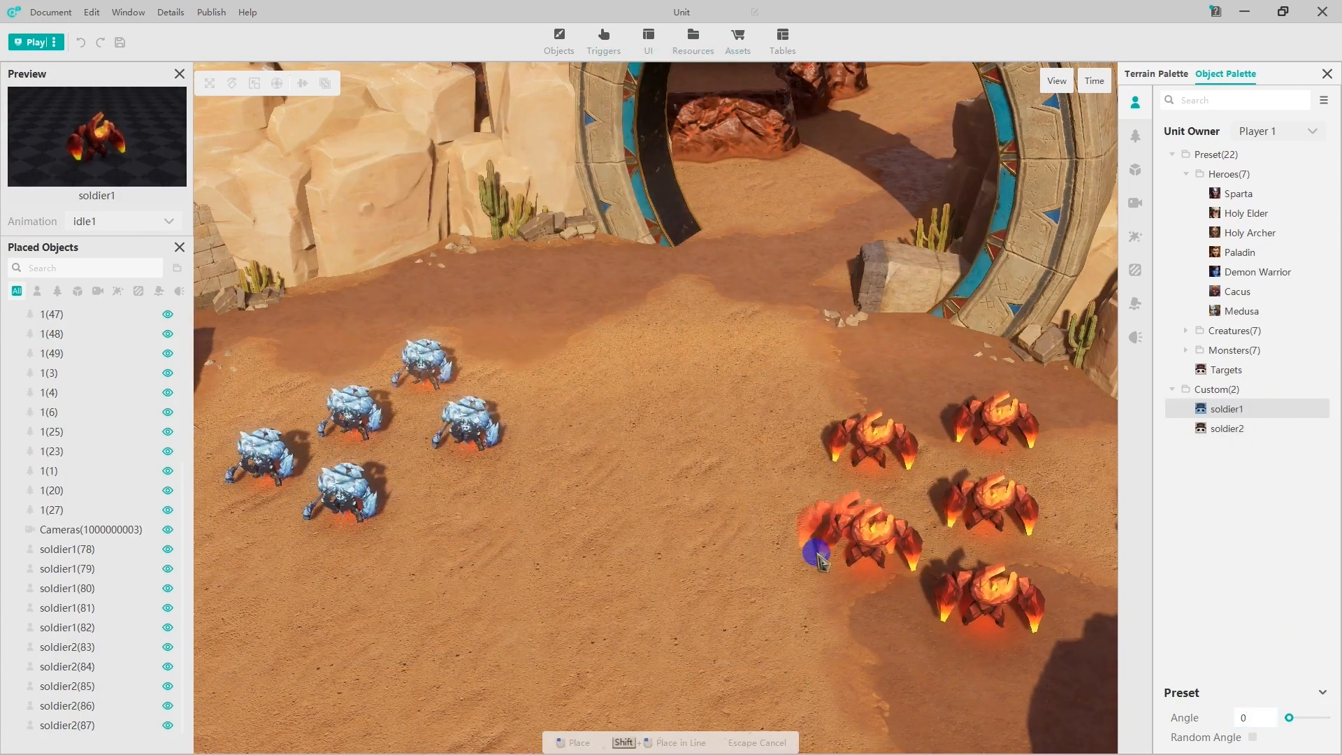
pyautogui.click(634, 490)
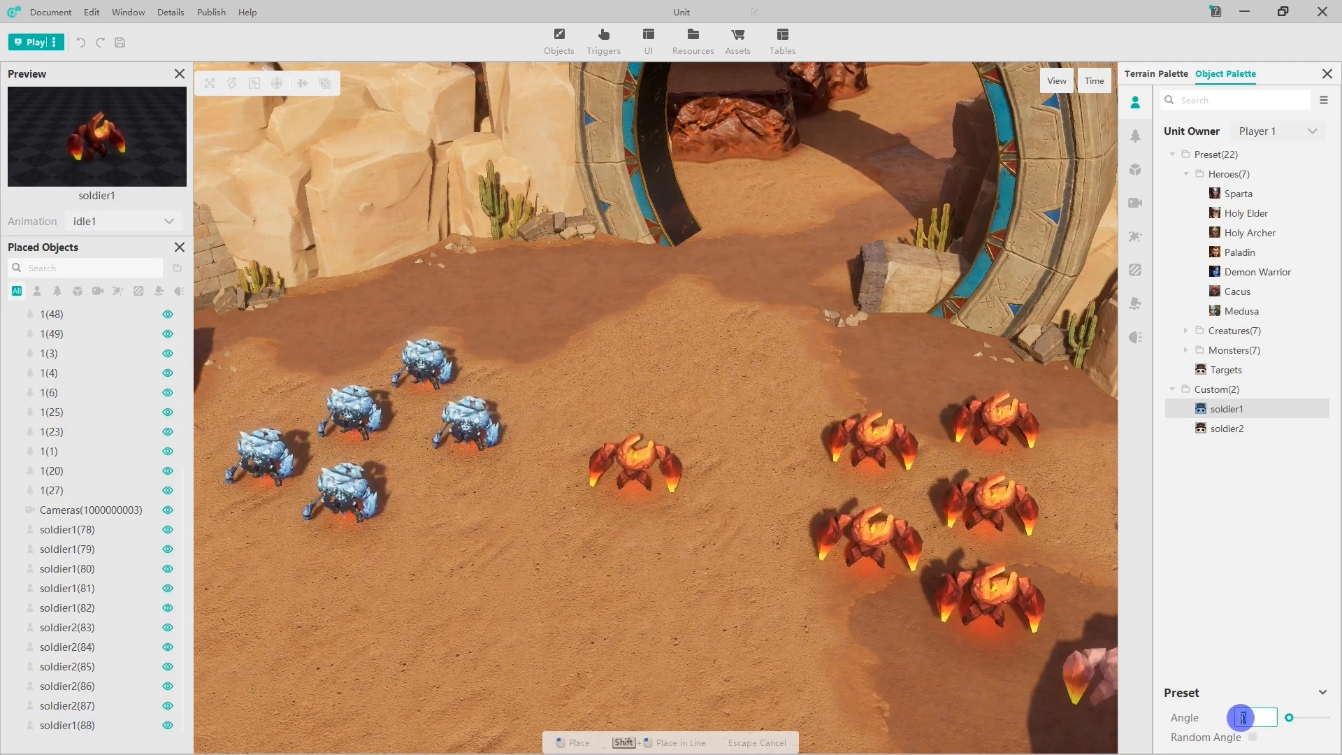
pyautogui.write('90')
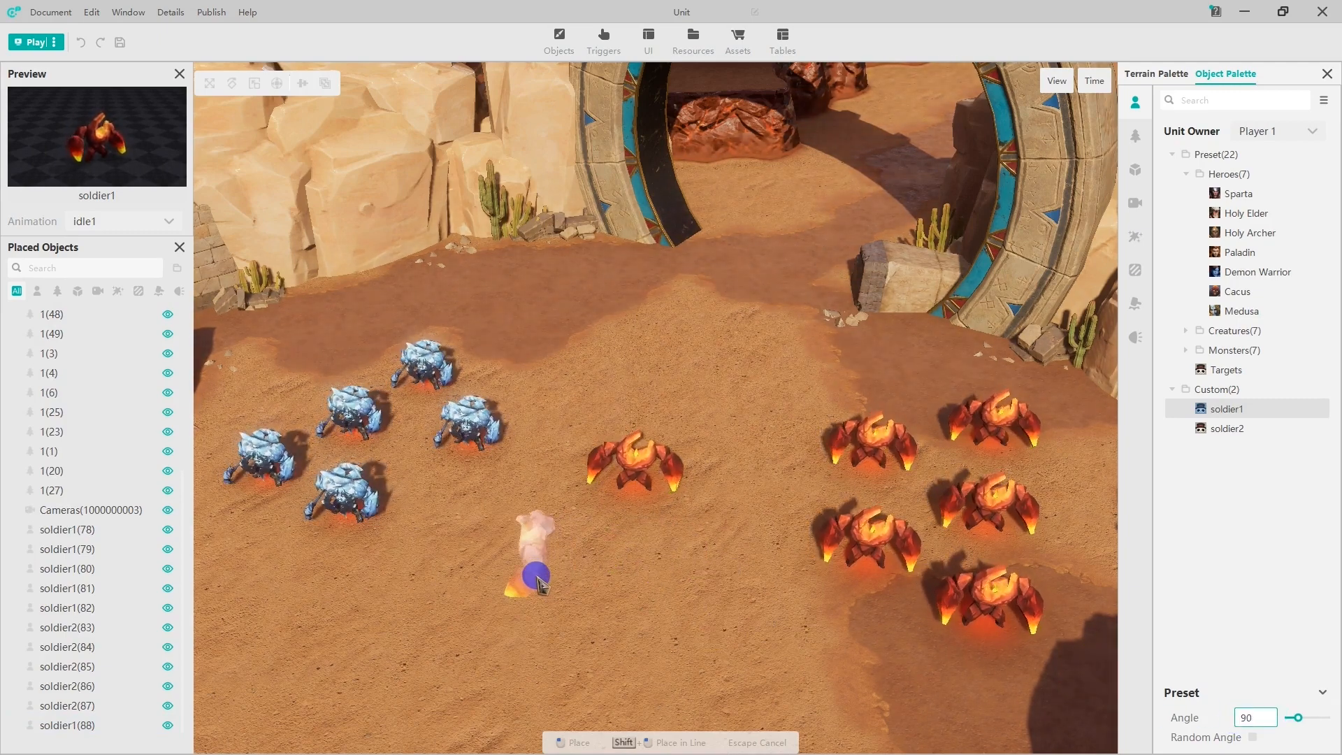
pyautogui.click(538, 583)
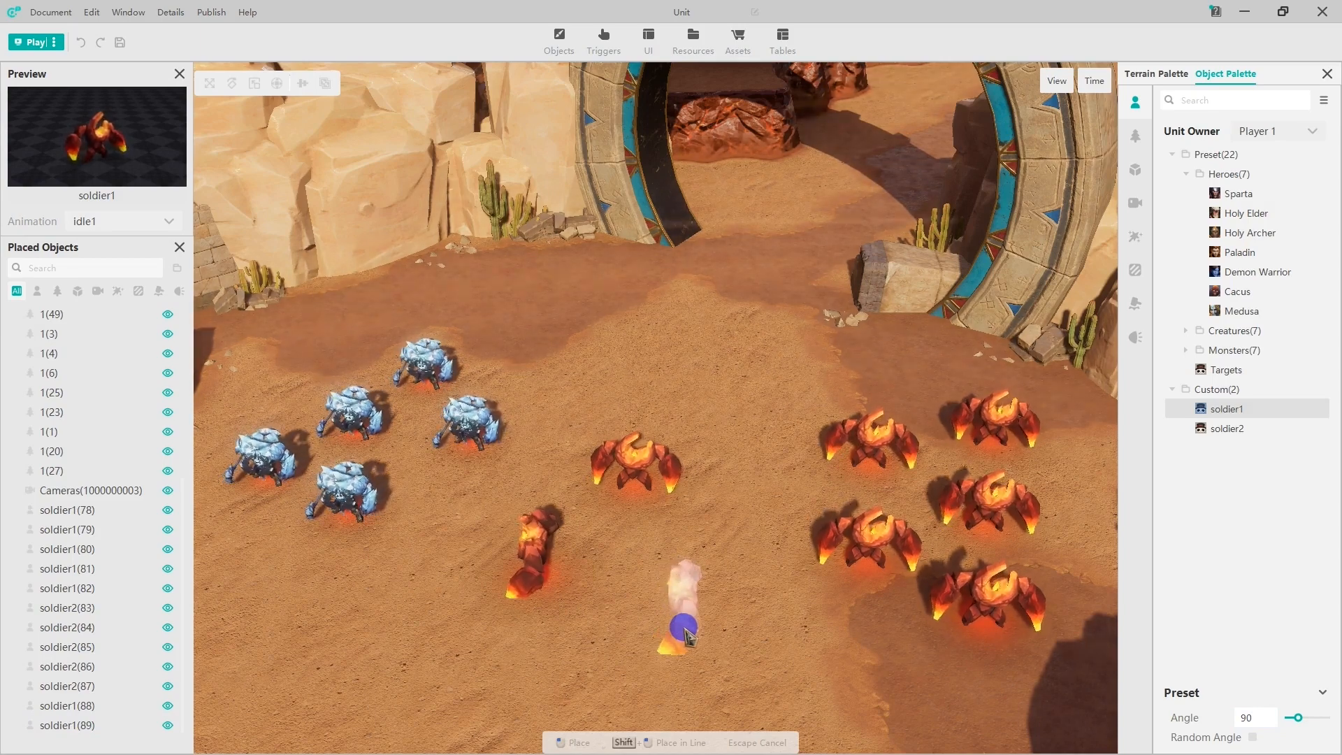
# Enable Random Angle, place four more soldier1 units on the sand in front of the groups, and end placement
pyautogui.click(1252, 738)
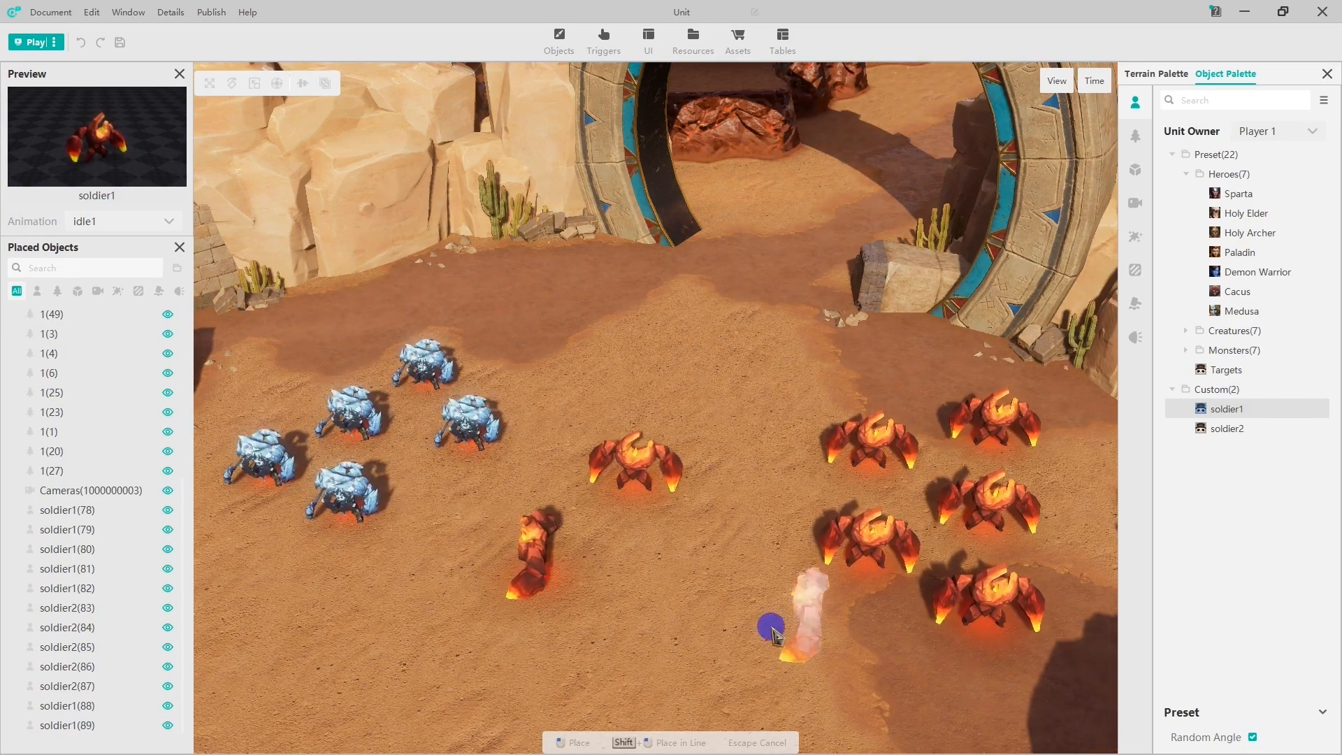
pyautogui.click(637, 593)
pyautogui.click(738, 584)
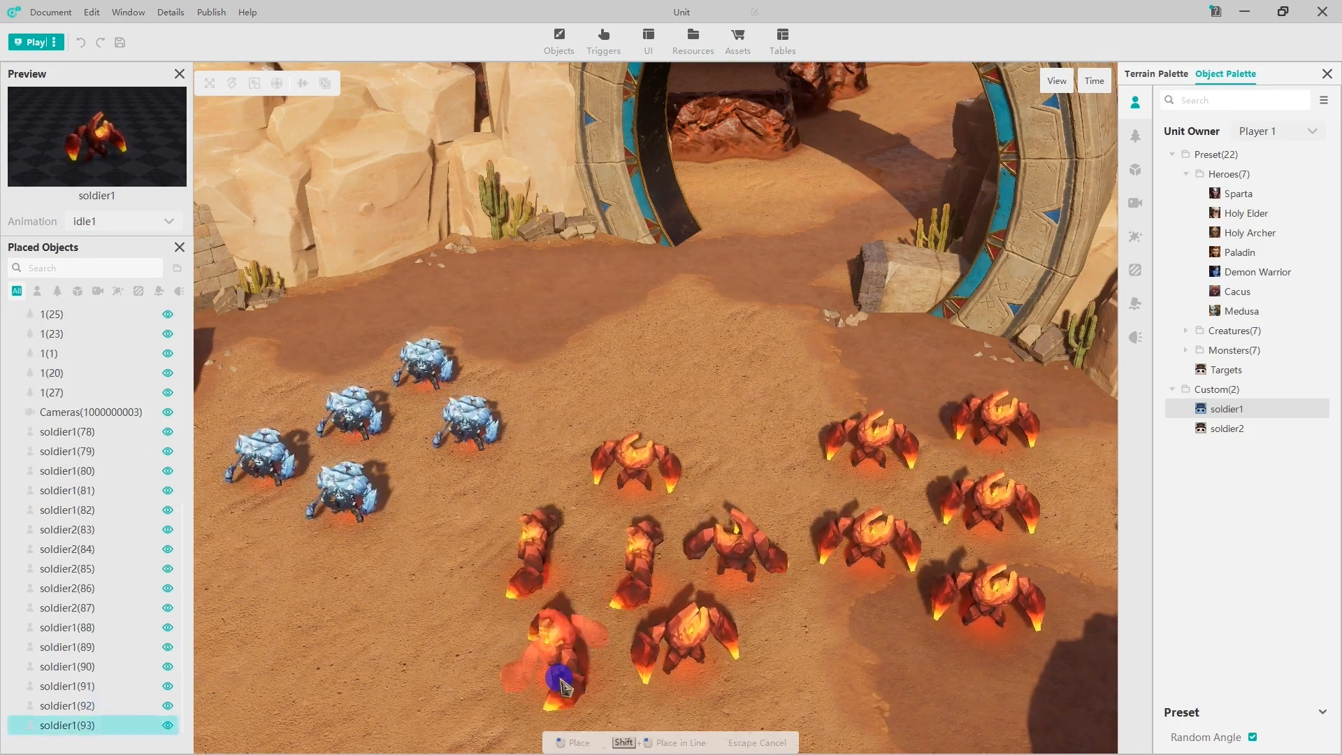
pyautogui.press('Escape')
# Delete the five foreground soldier1 test units together, keeping the one placed at angle 0
pyautogui.moveTo(484, 502); pyautogui.dragTo(788, 682)
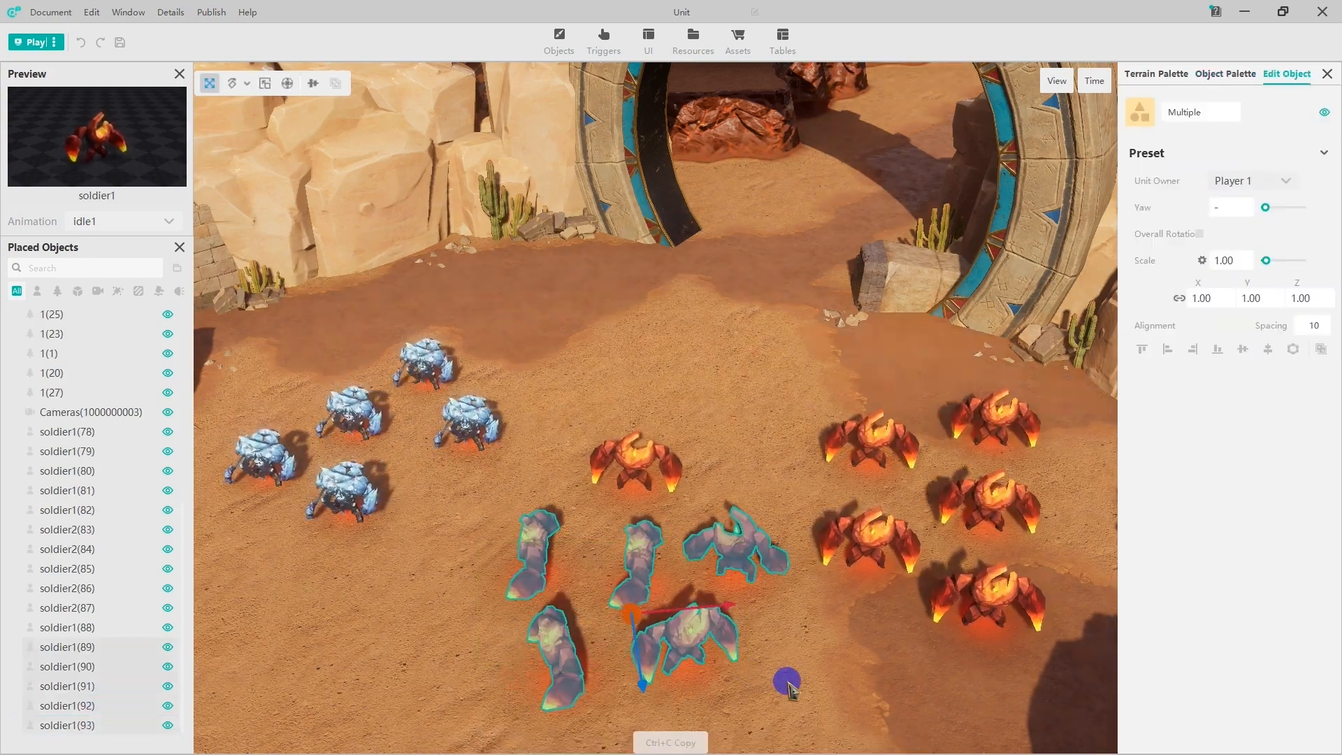
pyautogui.press('Delete')
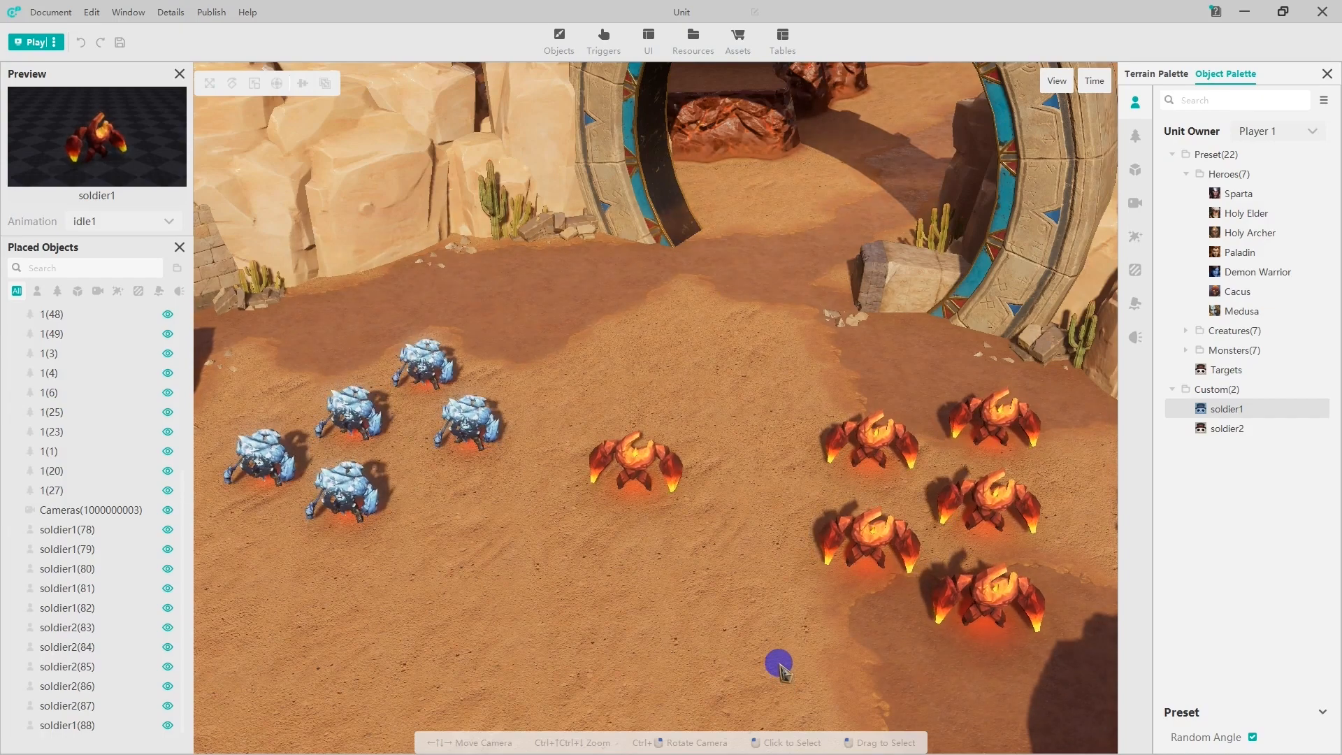
# Move the lone soldier1 unit between the groups along its axes and freely to about X 32.53, Y 303.09
pyautogui.click(641, 502)
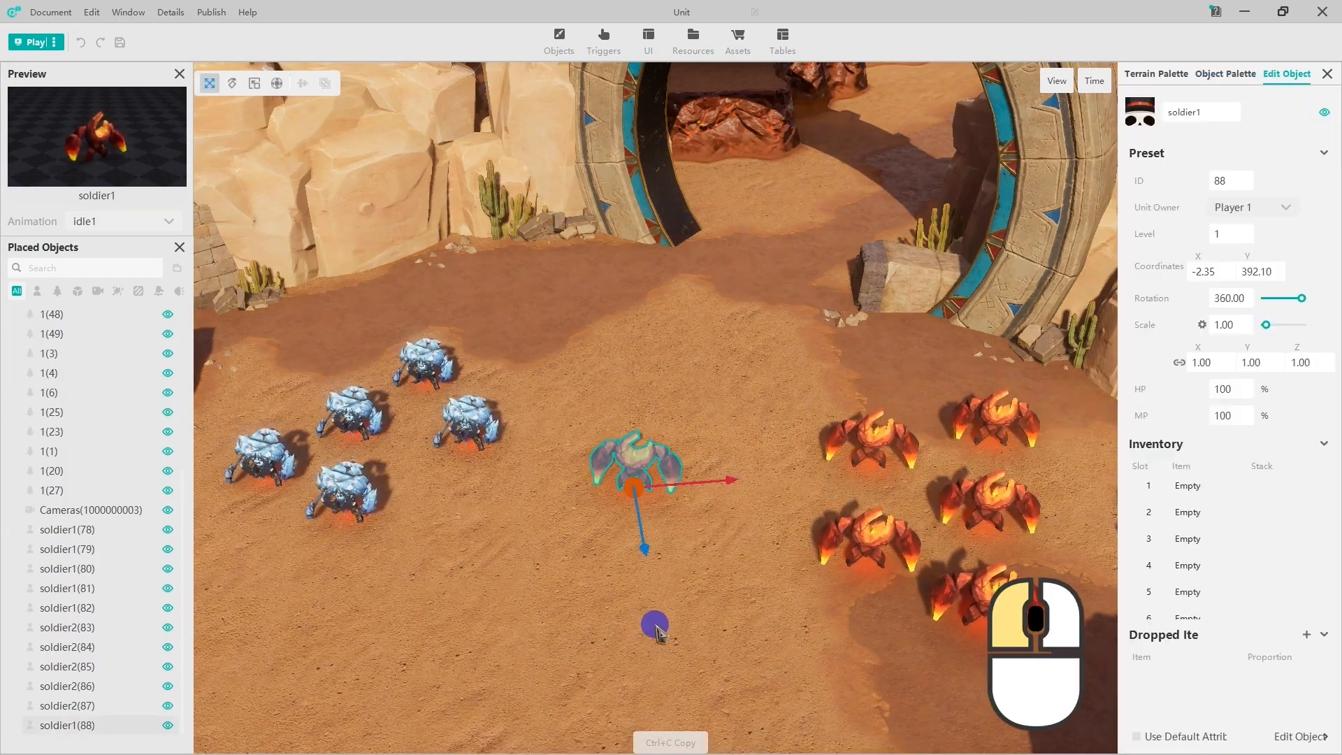
pyautogui.scroll(5, 699, 652)
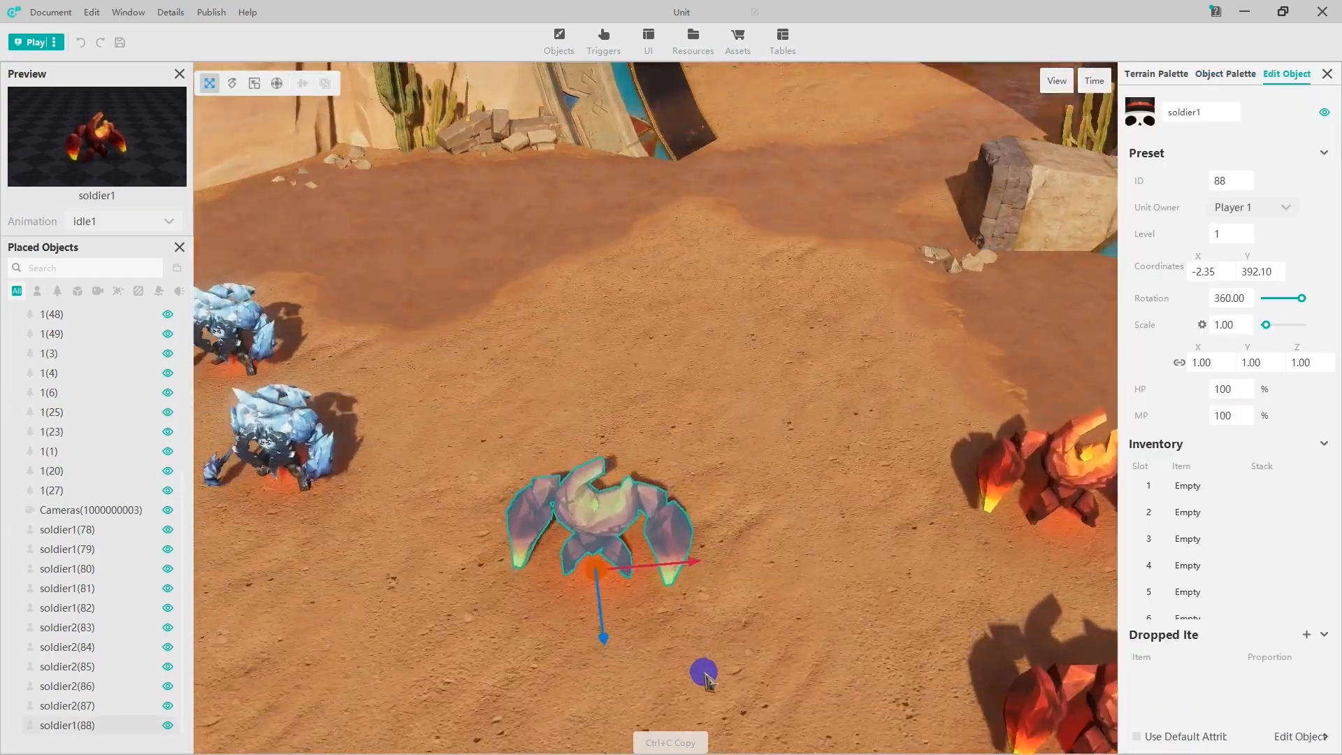
pyautogui.moveTo(727, 613); pyautogui.dragTo(742, 553, button='right')
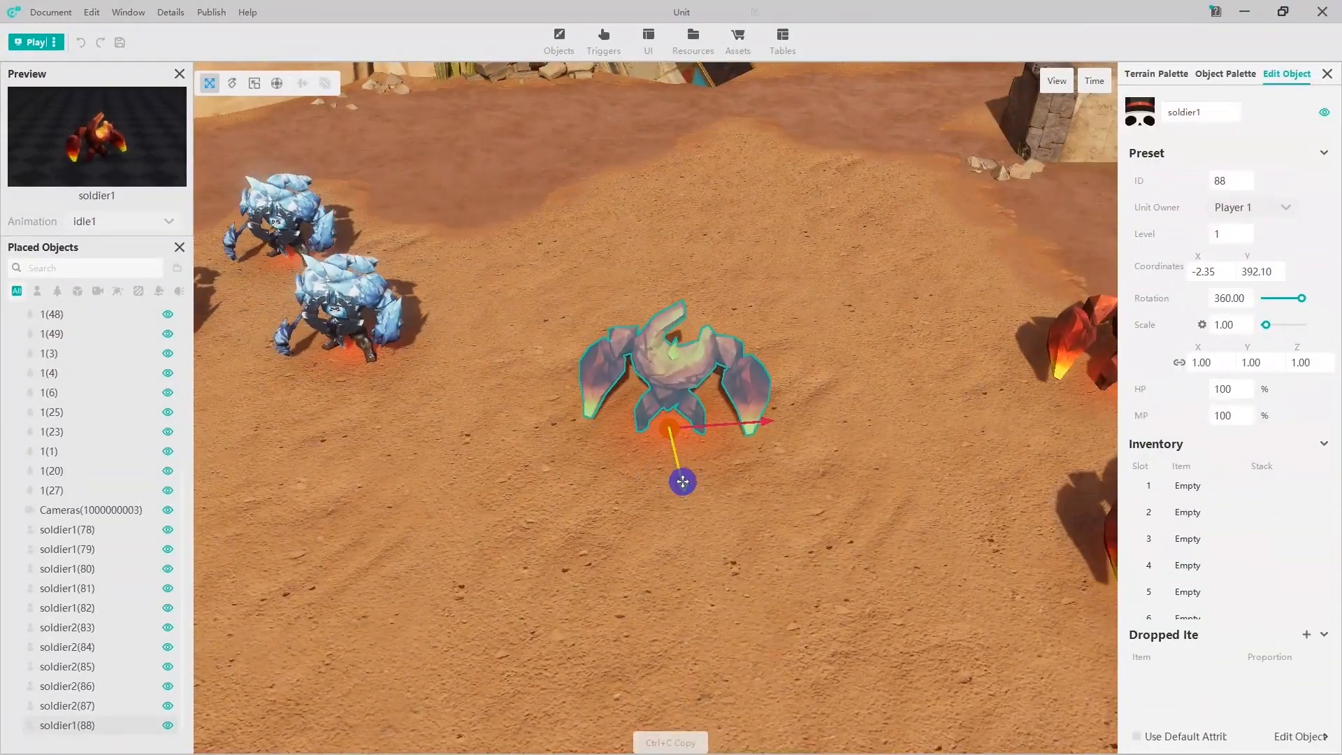
pyautogui.moveTo(683, 480); pyautogui.dragTo(785, 485)
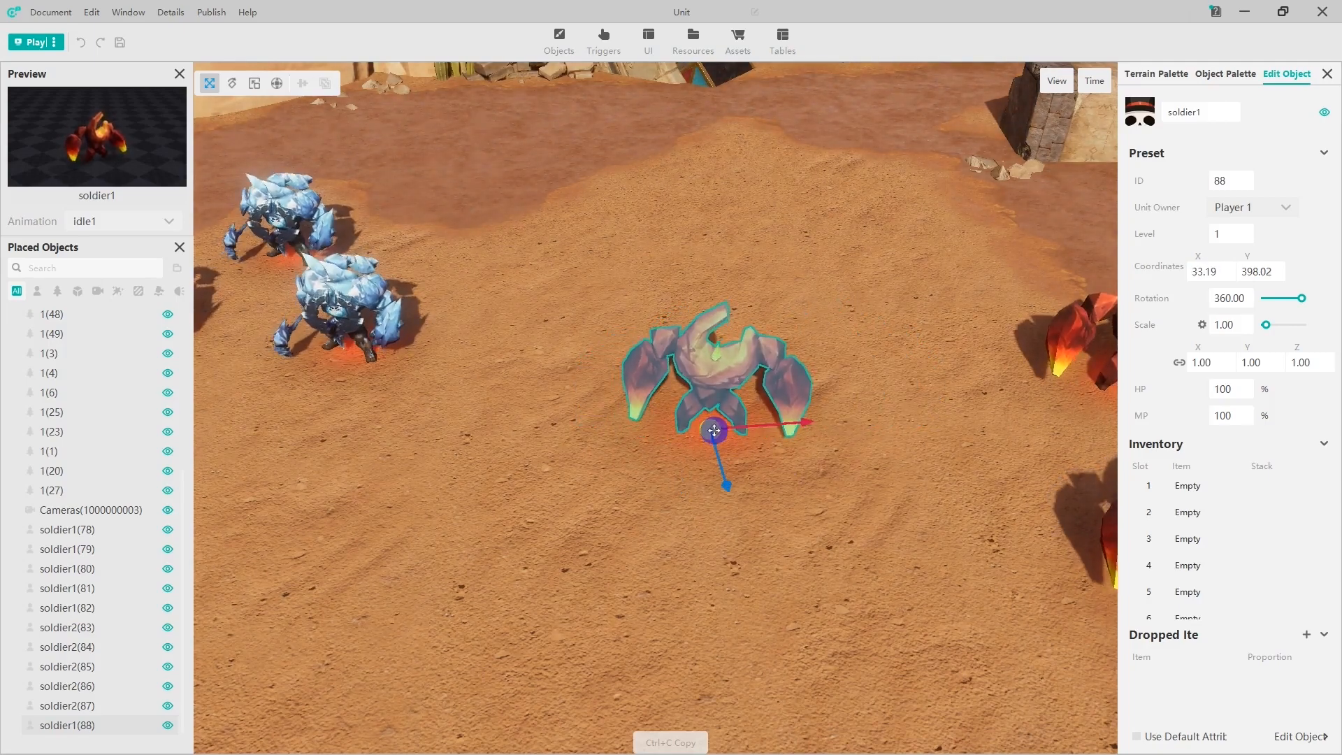
pyautogui.moveTo(714, 430); pyautogui.dragTo(685, 372)
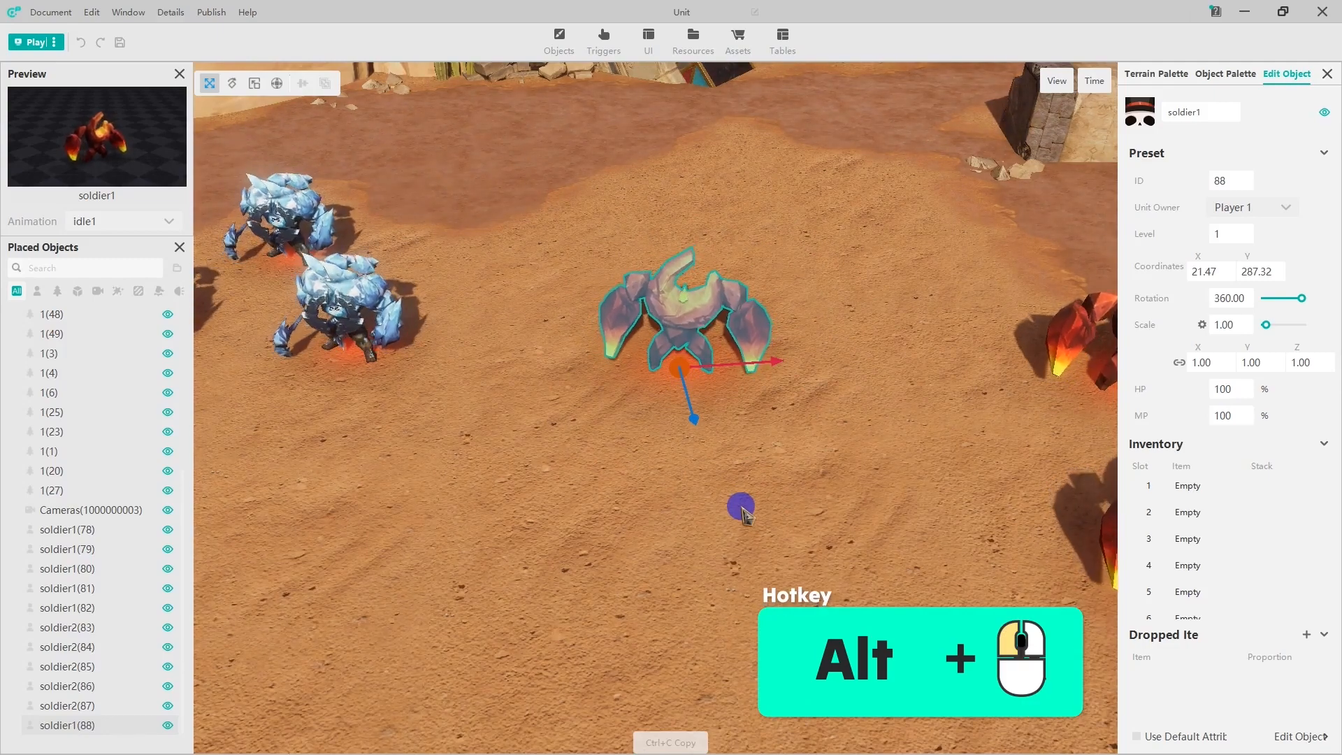
pyautogui.keyDown('alt'); pyautogui.moveTo(743, 514); pyautogui.dragTo(693, 375); pyautogui.keyUp('alt')
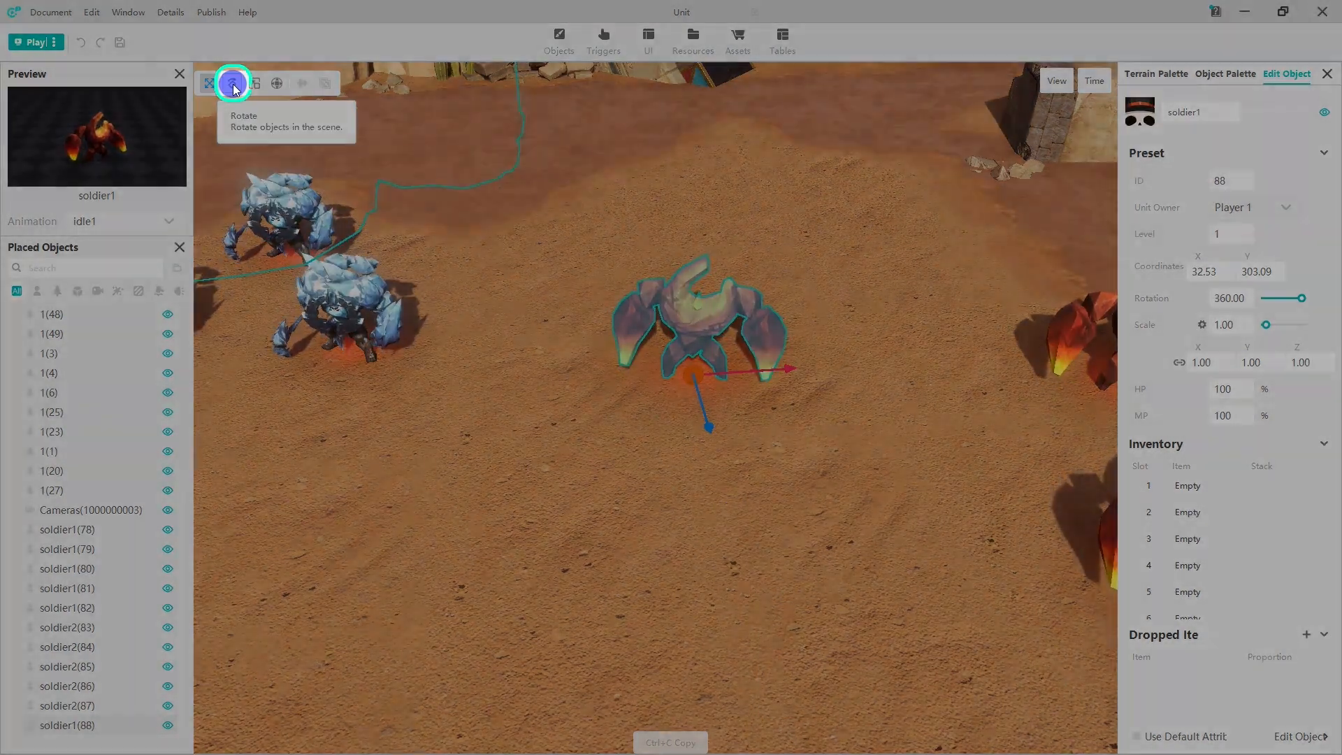
# Rotate the lone soldier1 unit freely to about 351.82 degrees, making it face different points around it
pyautogui.click(233, 84)
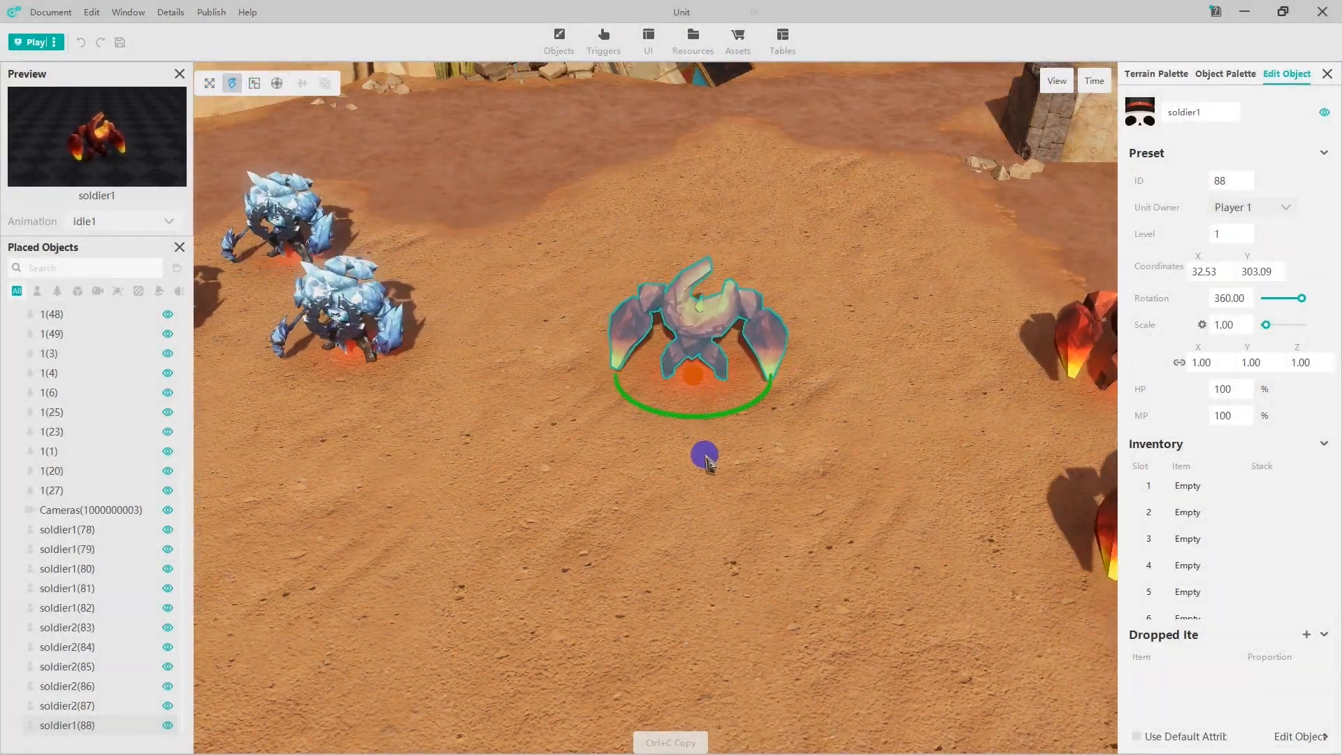
pyautogui.moveTo(699, 419); pyautogui.dragTo(764, 232)
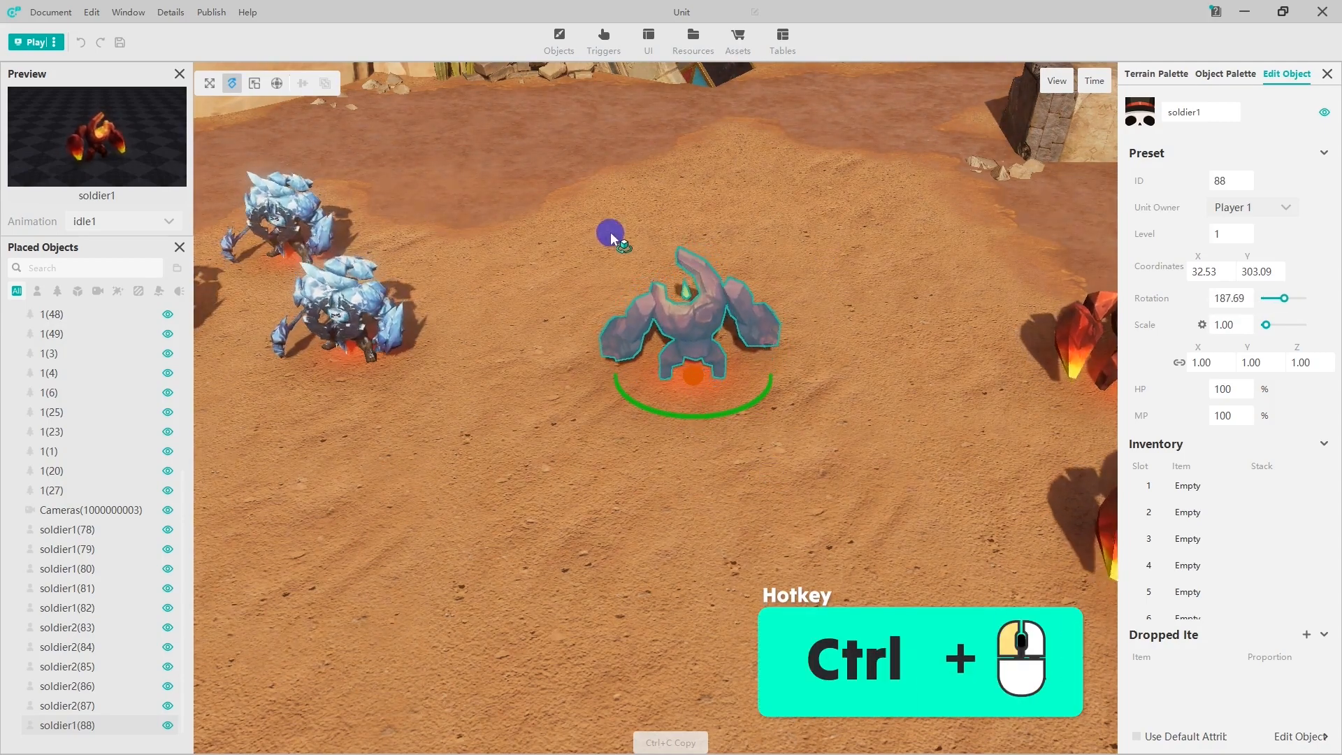
pyautogui.keyDown('ctrl'); pyautogui.moveTo(611, 232); pyautogui.dragTo(854, 375); pyautogui.keyUp('ctrl')
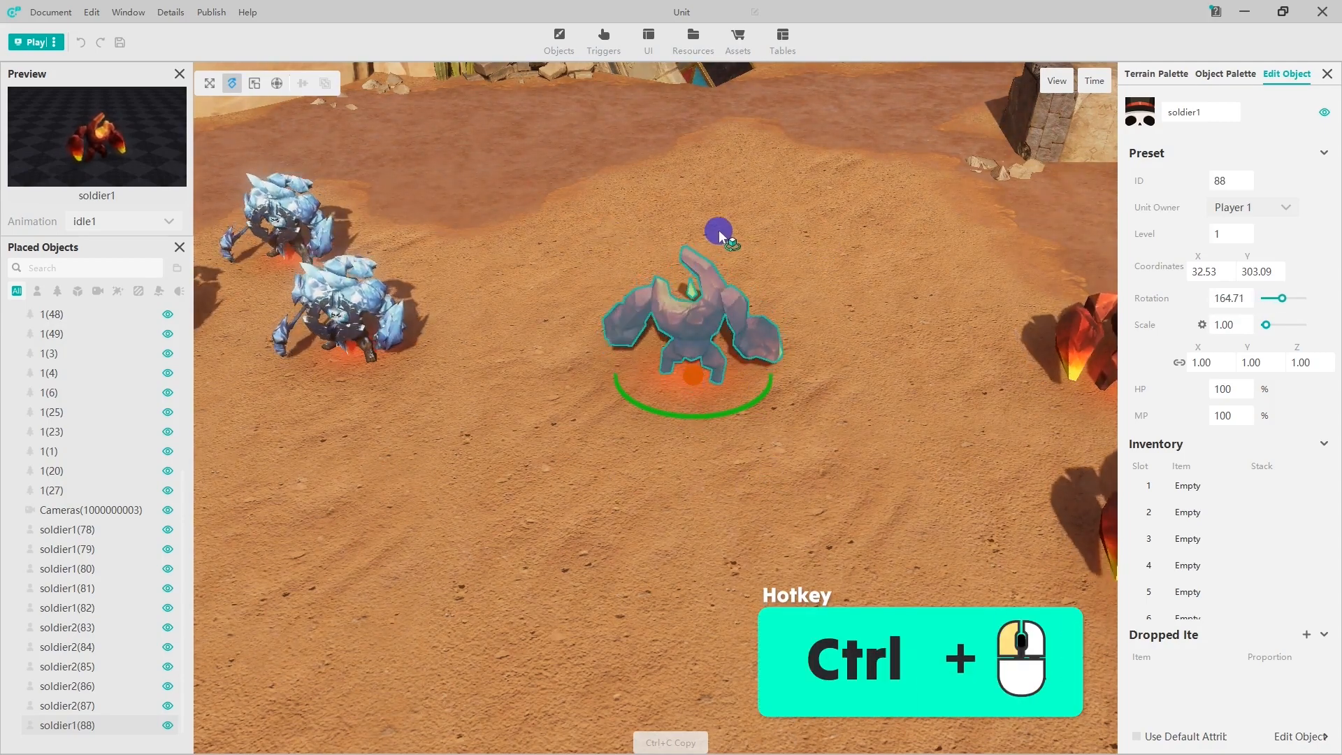
pyautogui.keyDown('ctrl'); pyautogui.moveTo(719, 232); pyautogui.dragTo(695, 482); pyautogui.keyUp('ctrl')
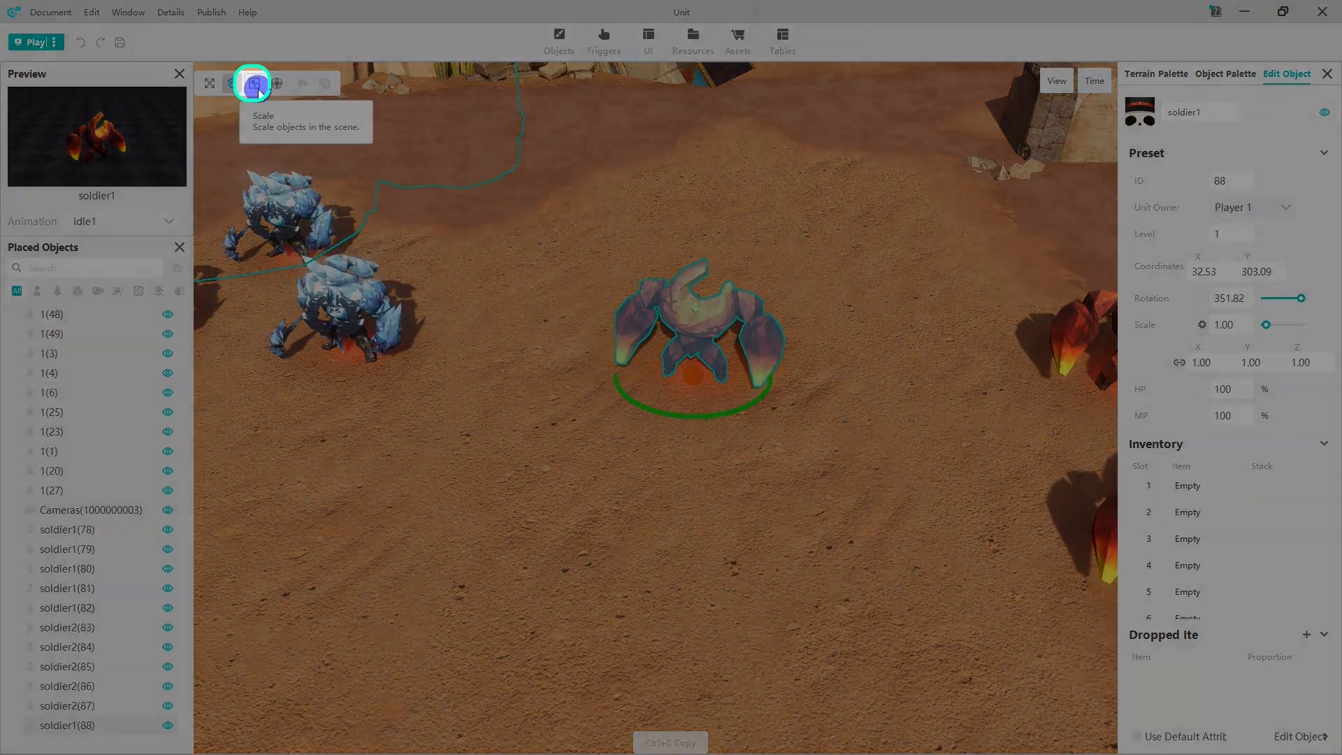
# Scale the lone soldier1 unit uniformly to about 1.51, and adjust its X scale to about 1.49 and Z to 1.62
pyautogui.click(255, 83)
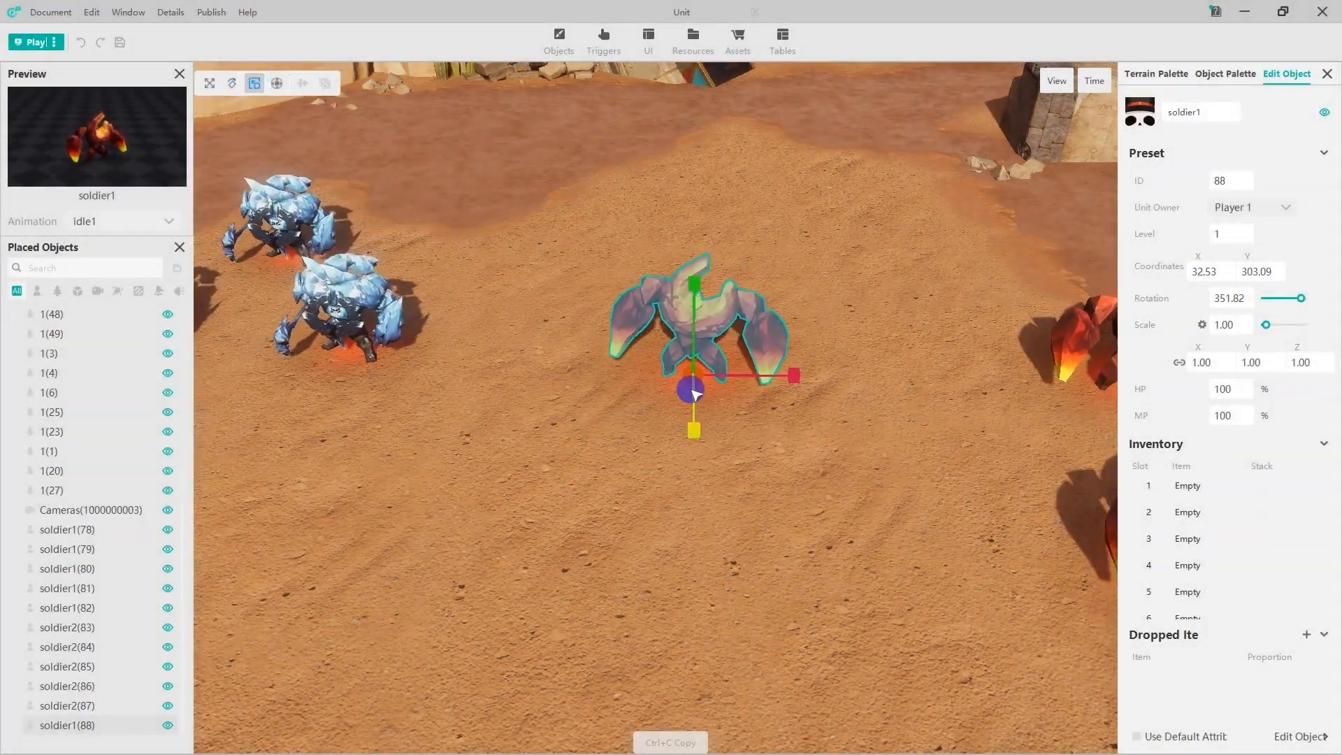
pyautogui.moveTo(696, 391); pyautogui.dragTo(638, 336)
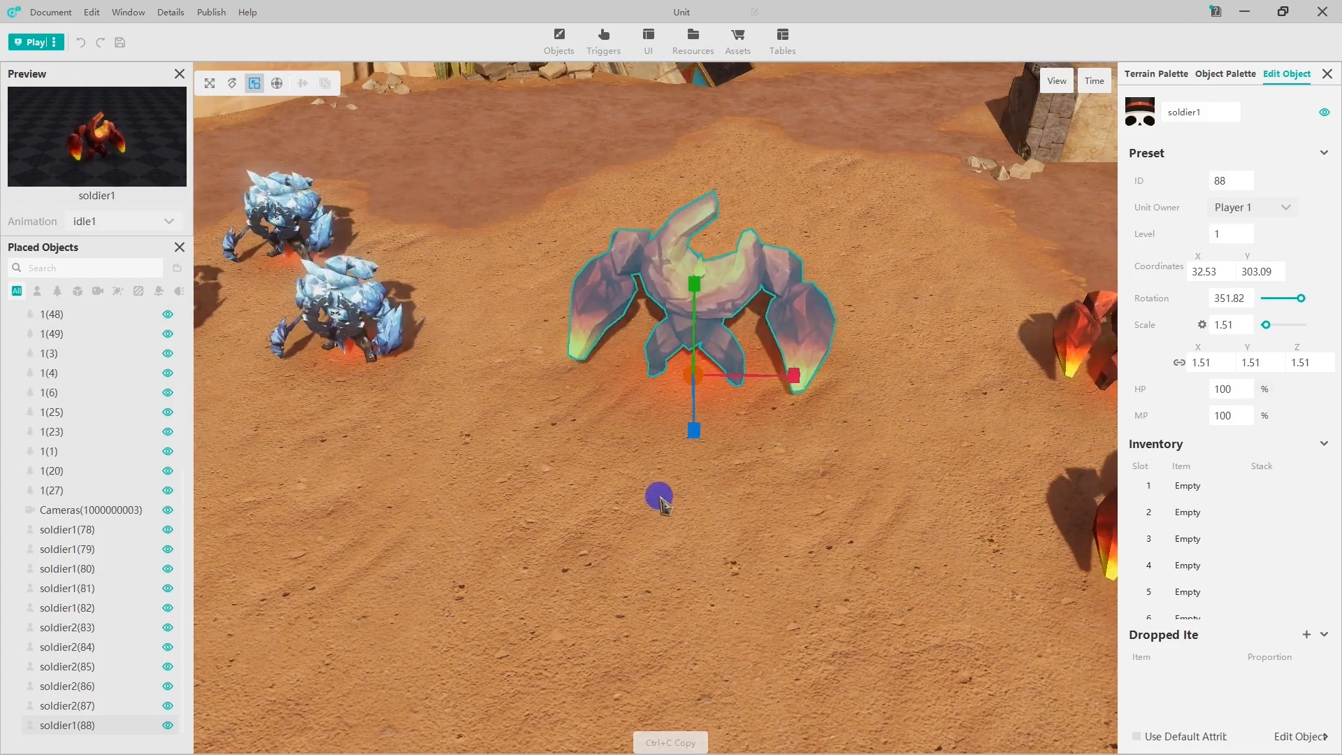
pyautogui.moveTo(696, 284)
pyautogui.mouseDown()
pyautogui.moveTo(698, 186)
pyautogui.moveTo(704, 276)
pyautogui.mouseUp()
pyautogui.moveTo(791, 381)
pyautogui.mouseDown()
pyautogui.moveTo(899, 368)
pyautogui.moveTo(784, 378)
pyautogui.mouseUp()
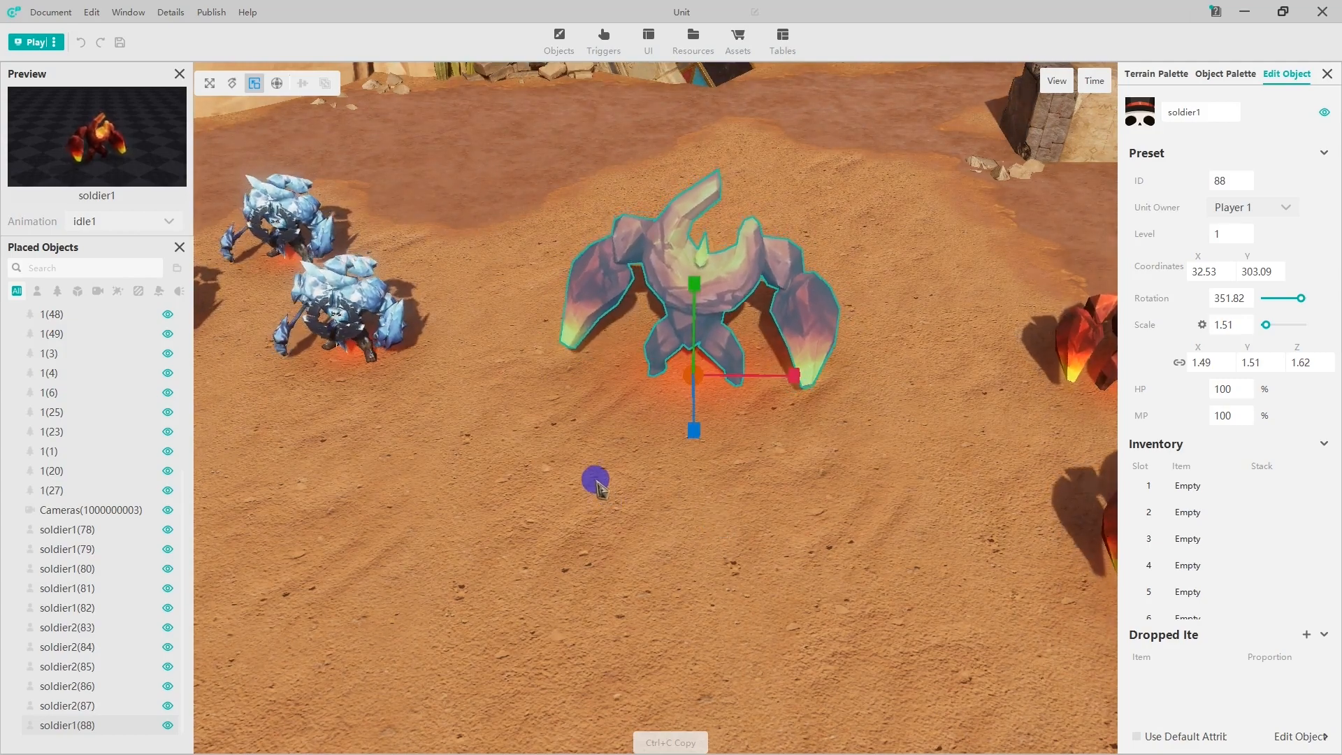
# Move the enlarged soldier1 unit to about X 1.73, Y 402.32 and rotate it to about 1.84 degrees with the combined transform tool
pyautogui.click(277, 83)
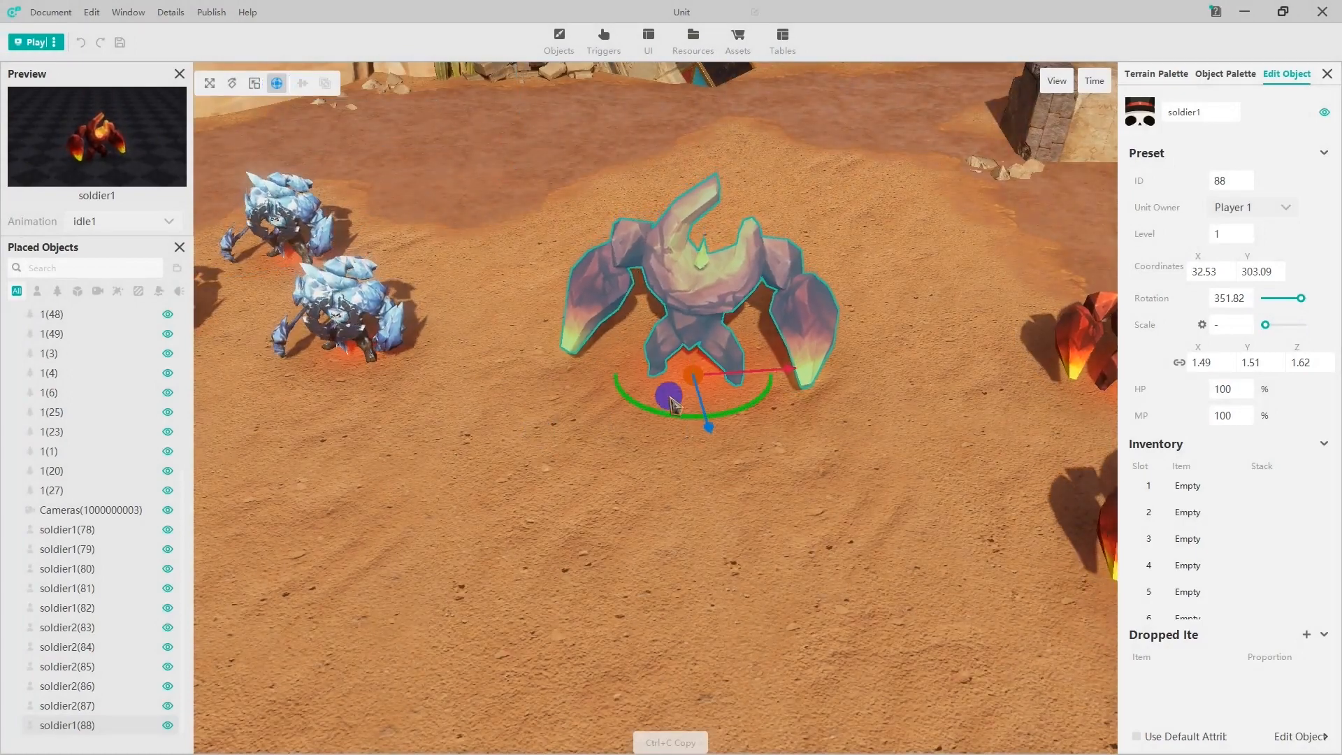
pyautogui.moveTo(690, 373); pyautogui.dragTo(736, 471)
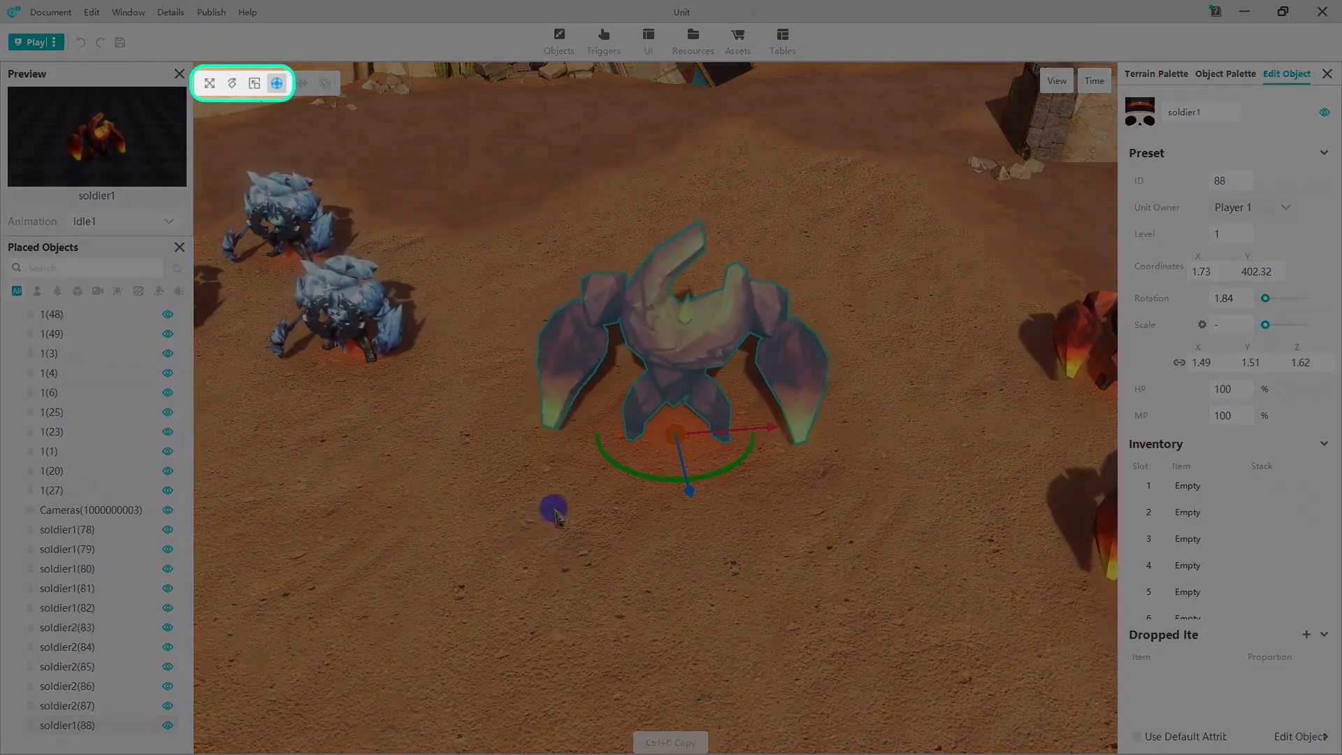
pyautogui.click(554, 514)
# Delete the enlarged soldier1 unit standing between the two groups
pyautogui.click(707, 379)
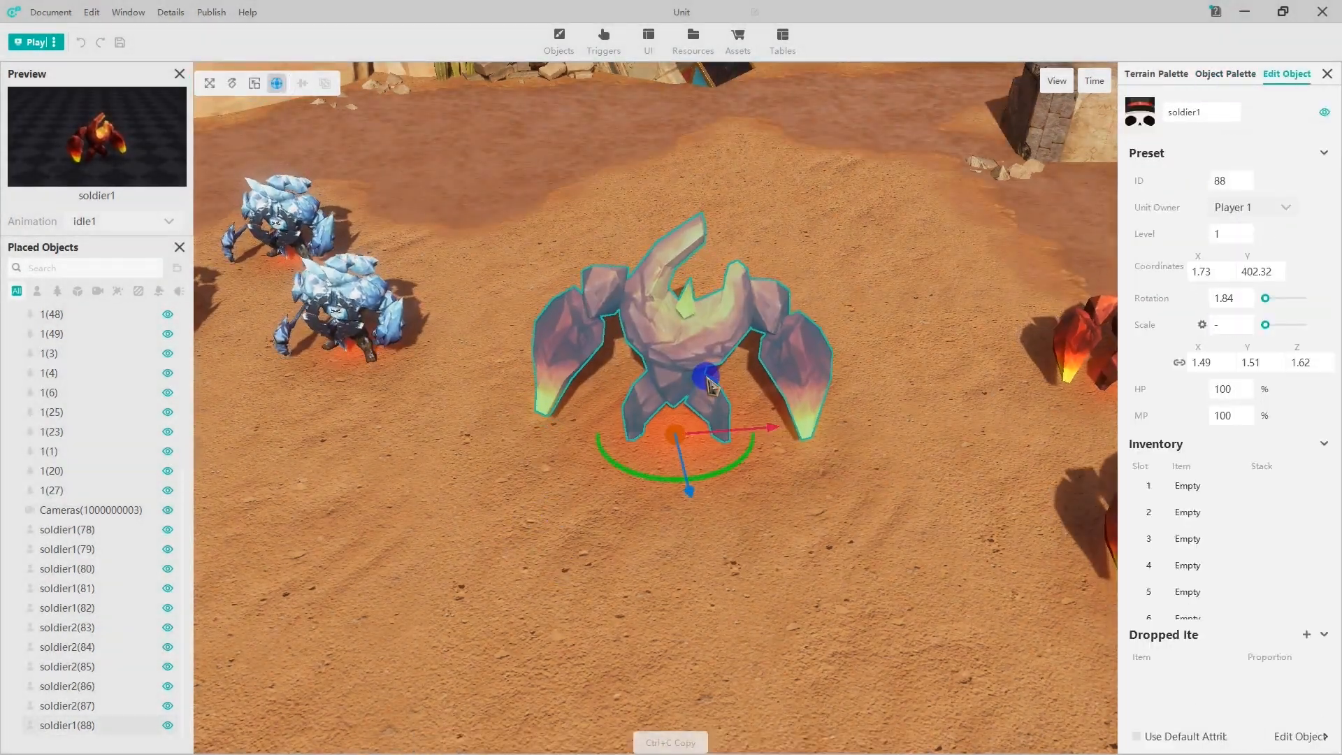
pyautogui.press('Delete')
# Select all five soldier2 units together and move the group slightly farther back on the sand
pyautogui.moveTo(486, 427); pyautogui.dragTo(996, 510, button='right')
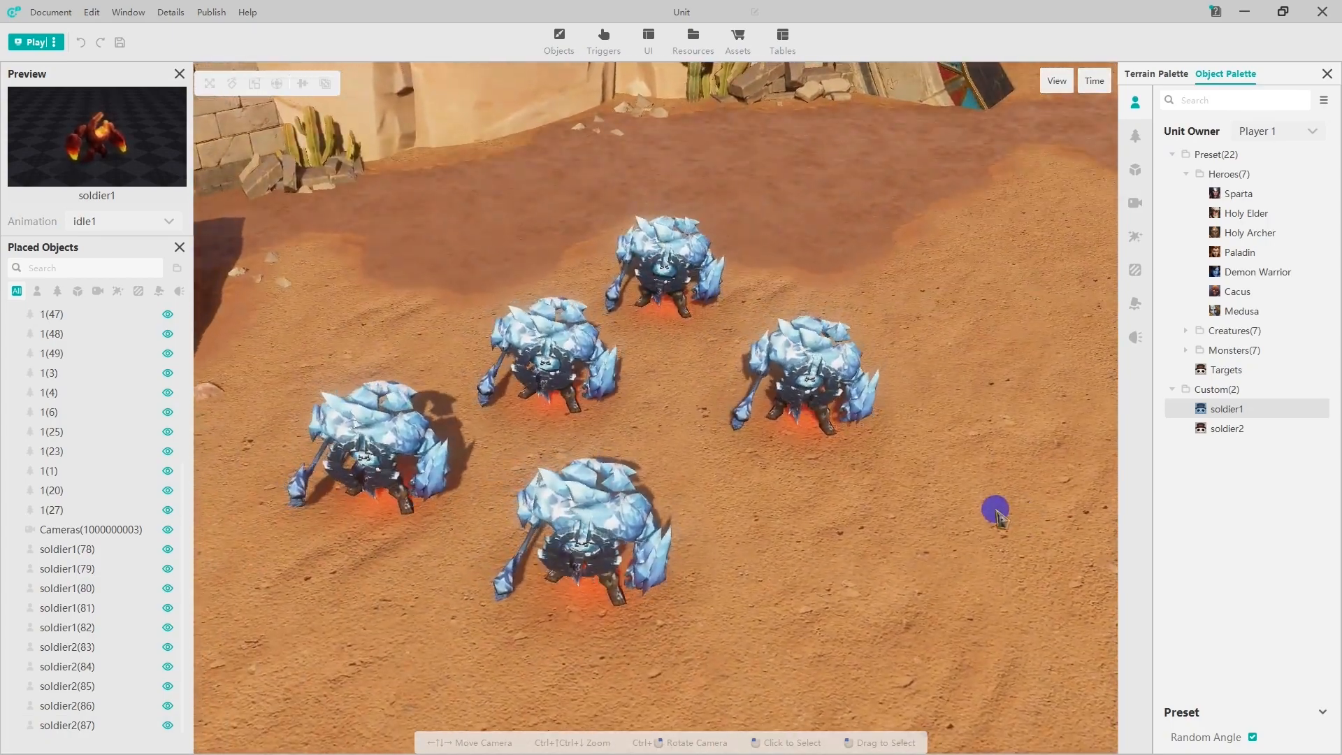
pyautogui.moveTo(544, 389); pyautogui.dragTo(475, 306)
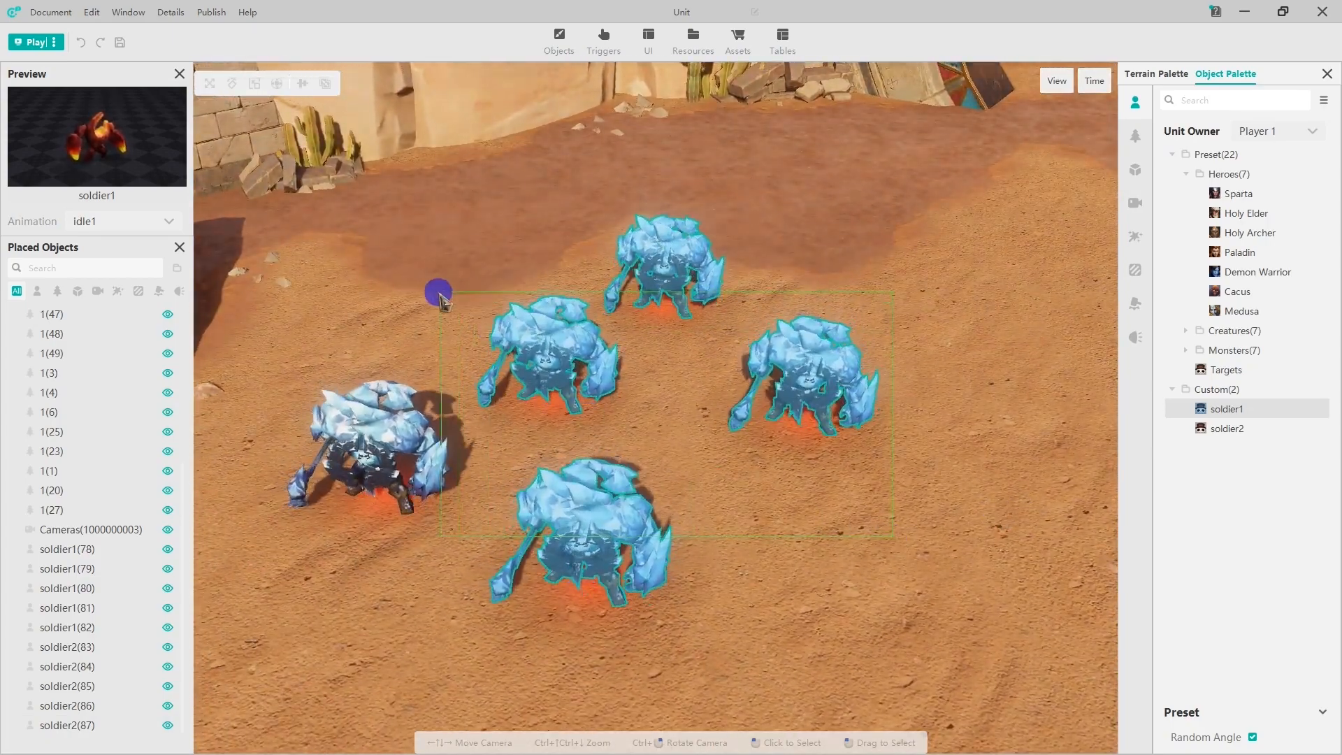
pyautogui.moveTo(399, 287); pyautogui.dragTo(399, 285)
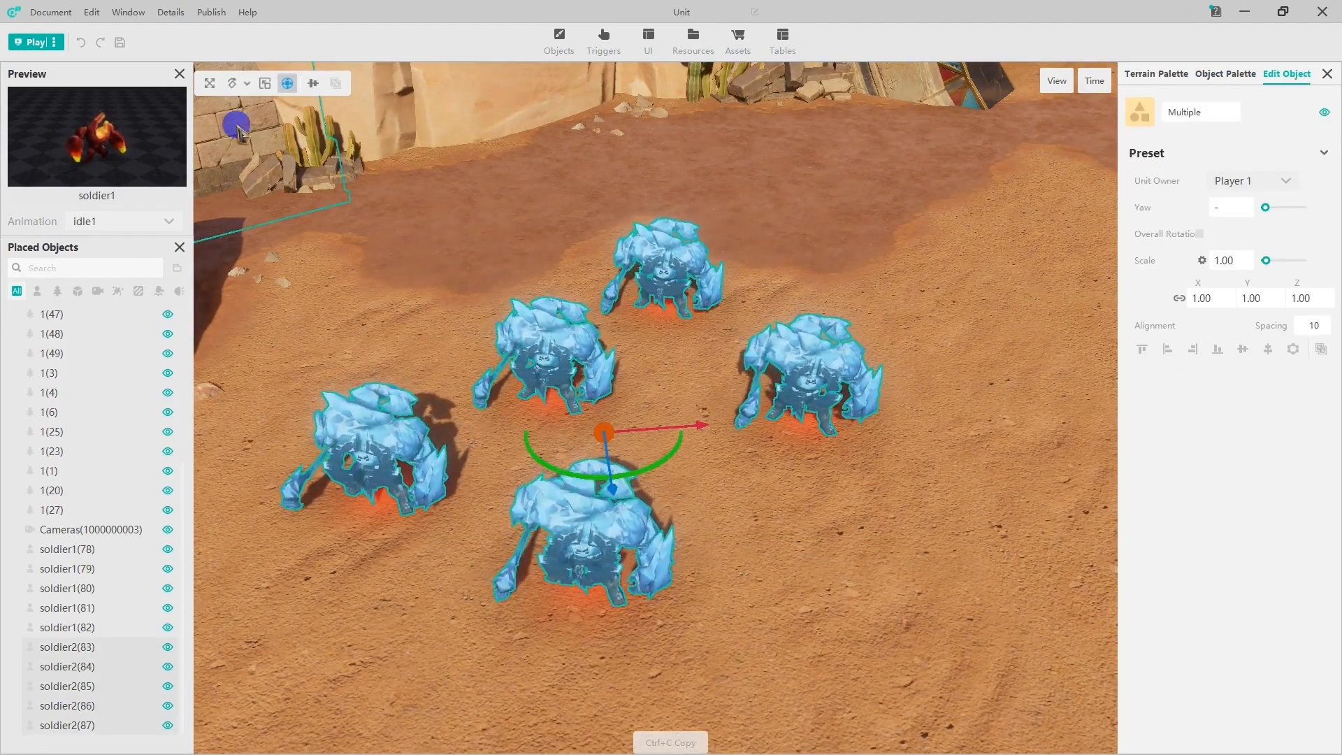
pyautogui.click(605, 431)
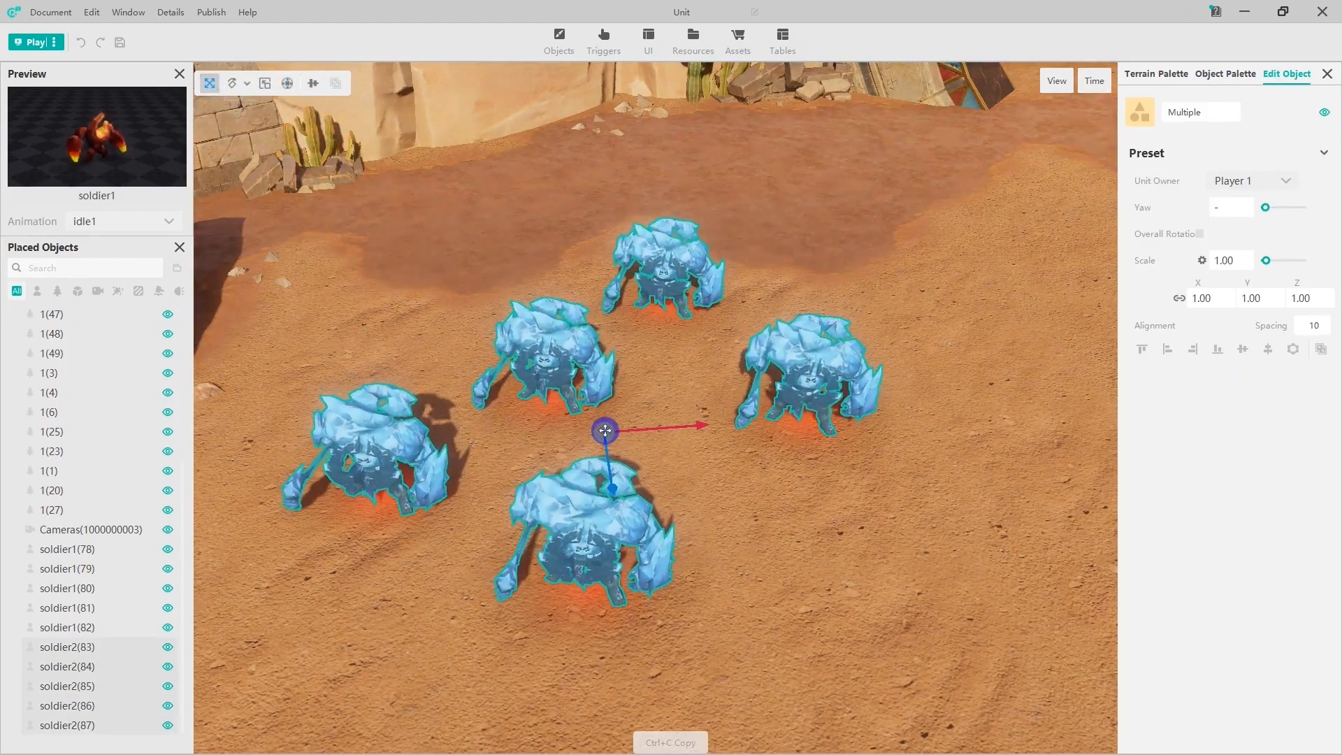
pyautogui.moveTo(690, 416); pyautogui.dragTo(619, 407)
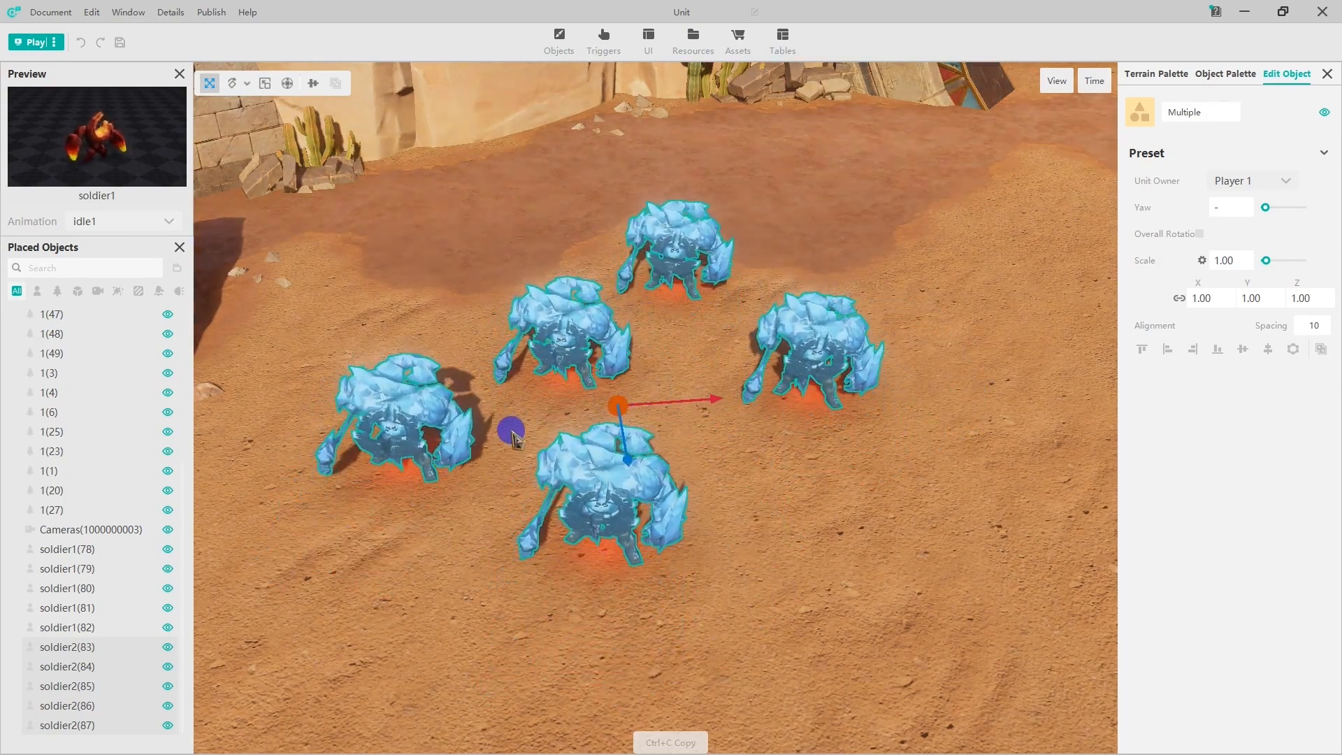
# Rotate the five selected soldier2 units individually to a yaw of about 9.74 and scale them uniformly to about 1.03
pyautogui.click(232, 83)
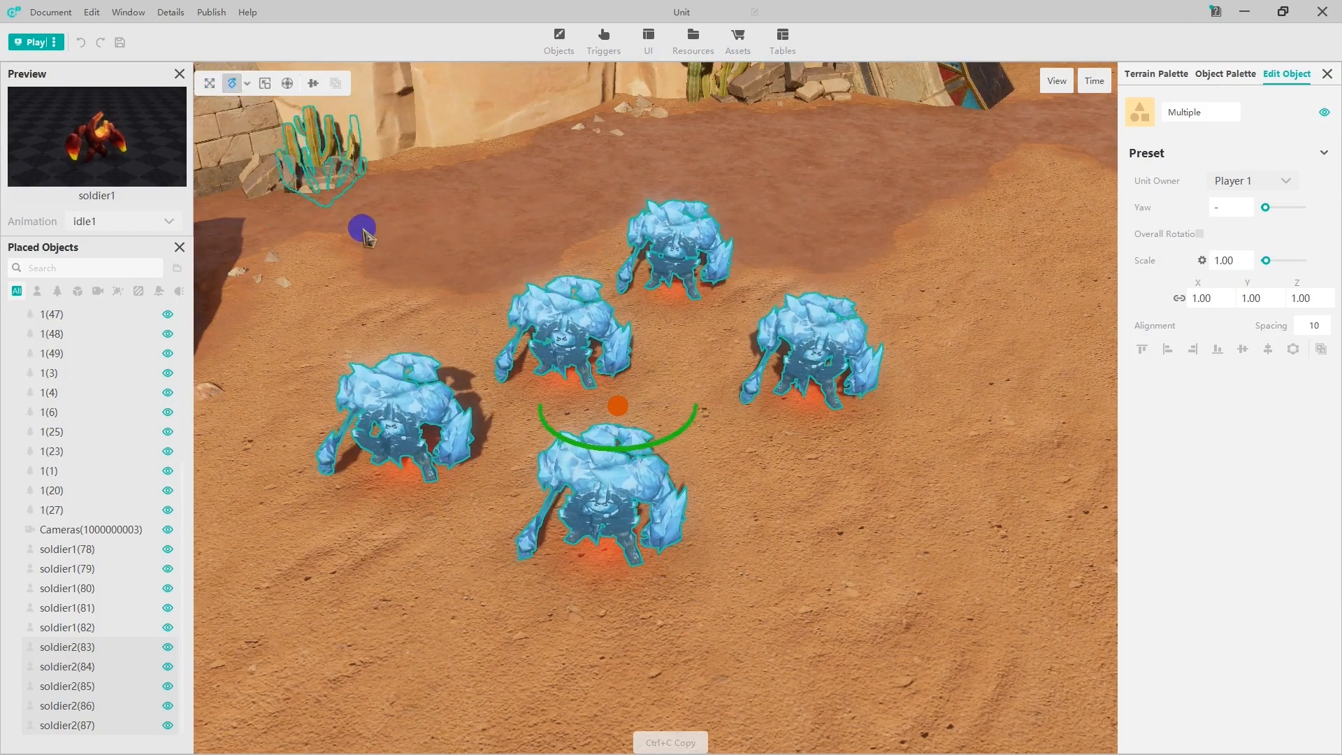
pyautogui.moveTo(567, 442); pyautogui.dragTo(601, 450)
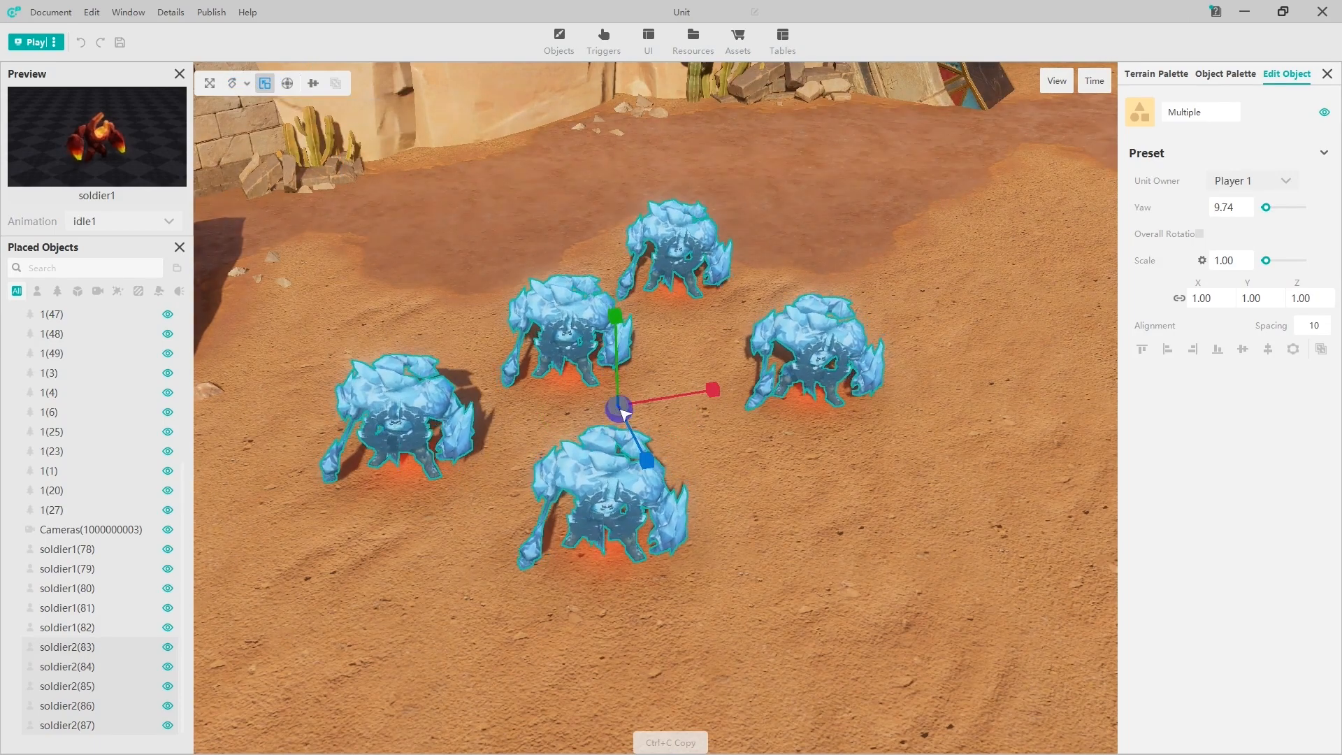
pyautogui.moveTo(624, 407)
pyautogui.mouseDown()
pyautogui.moveTo(647, 440)
pyautogui.moveTo(608, 384)
pyautogui.moveTo(615, 402)
pyautogui.mouseUp()
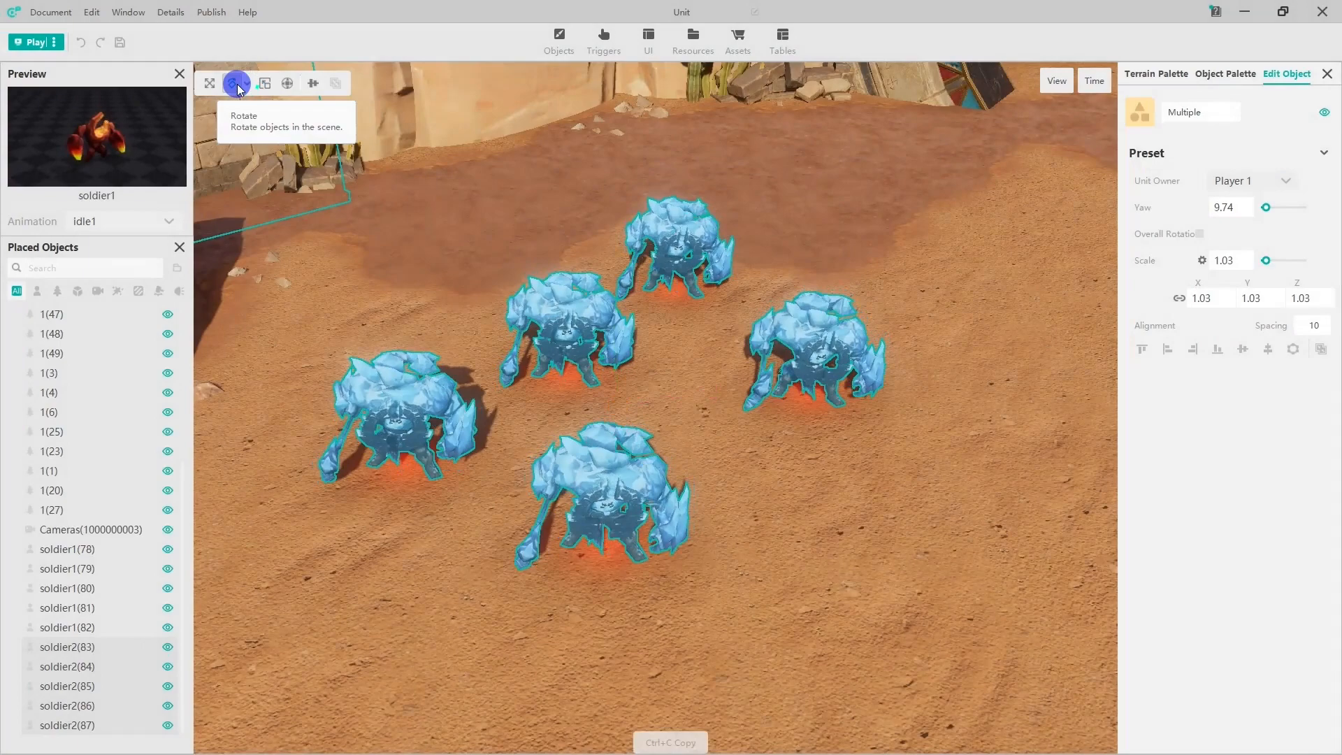
# Rotate the soldier2 units together as a group around their shared centre to an overall rotation of about 351.15
pyautogui.click(245, 82)
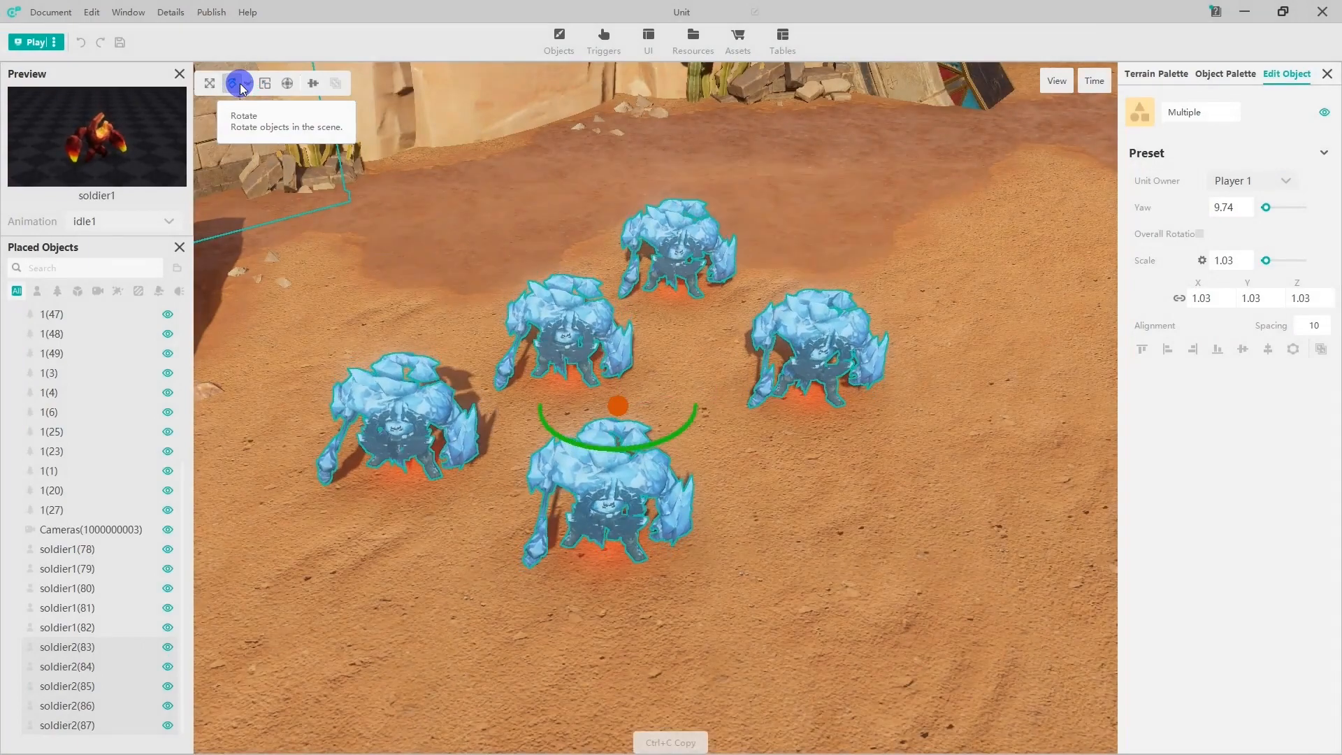
pyautogui.click(246, 83)
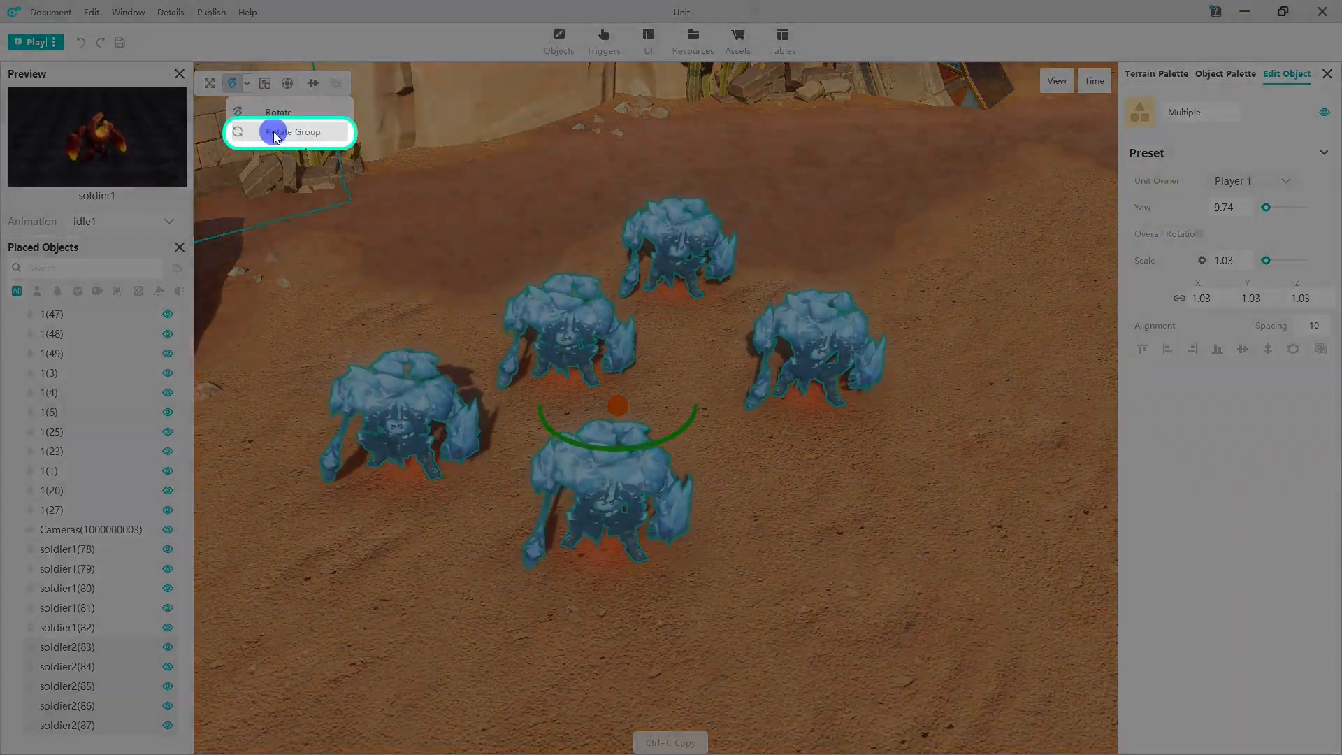
pyautogui.click(275, 133)
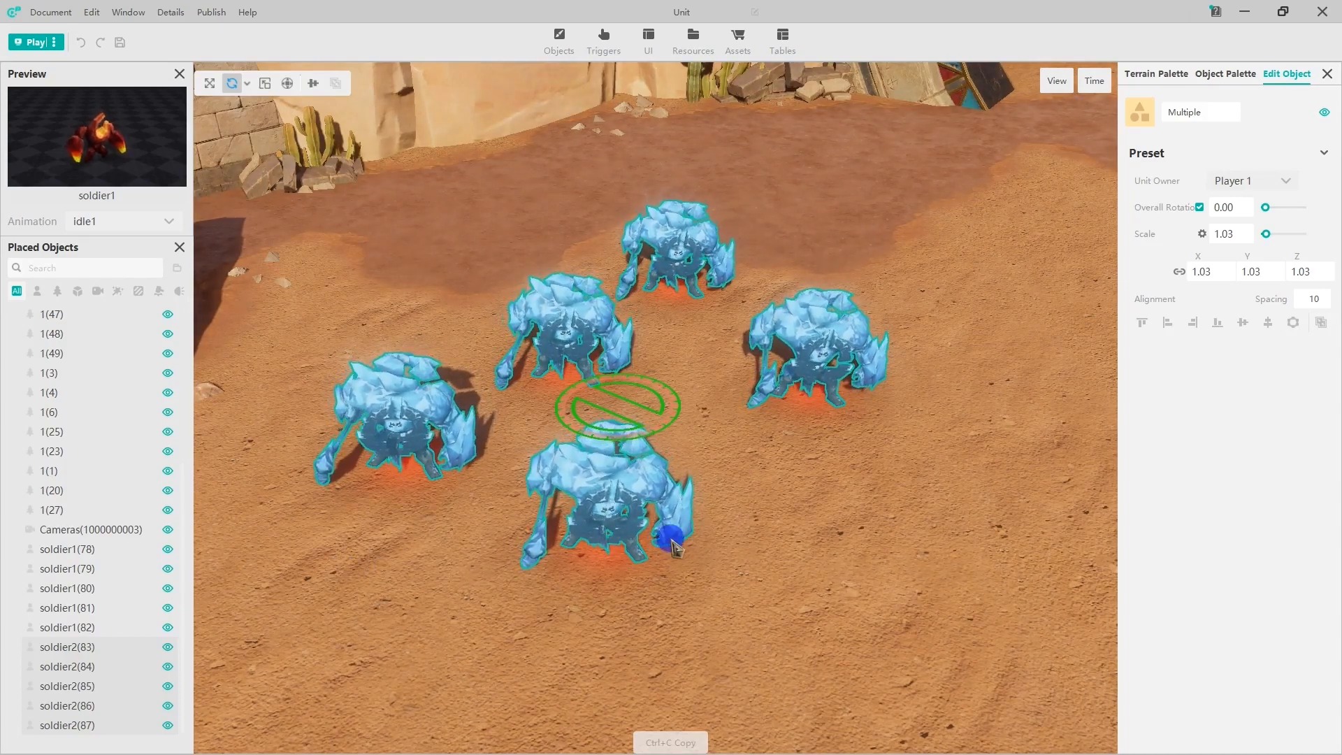
pyautogui.moveTo(675, 415); pyautogui.dragTo(598, 458)
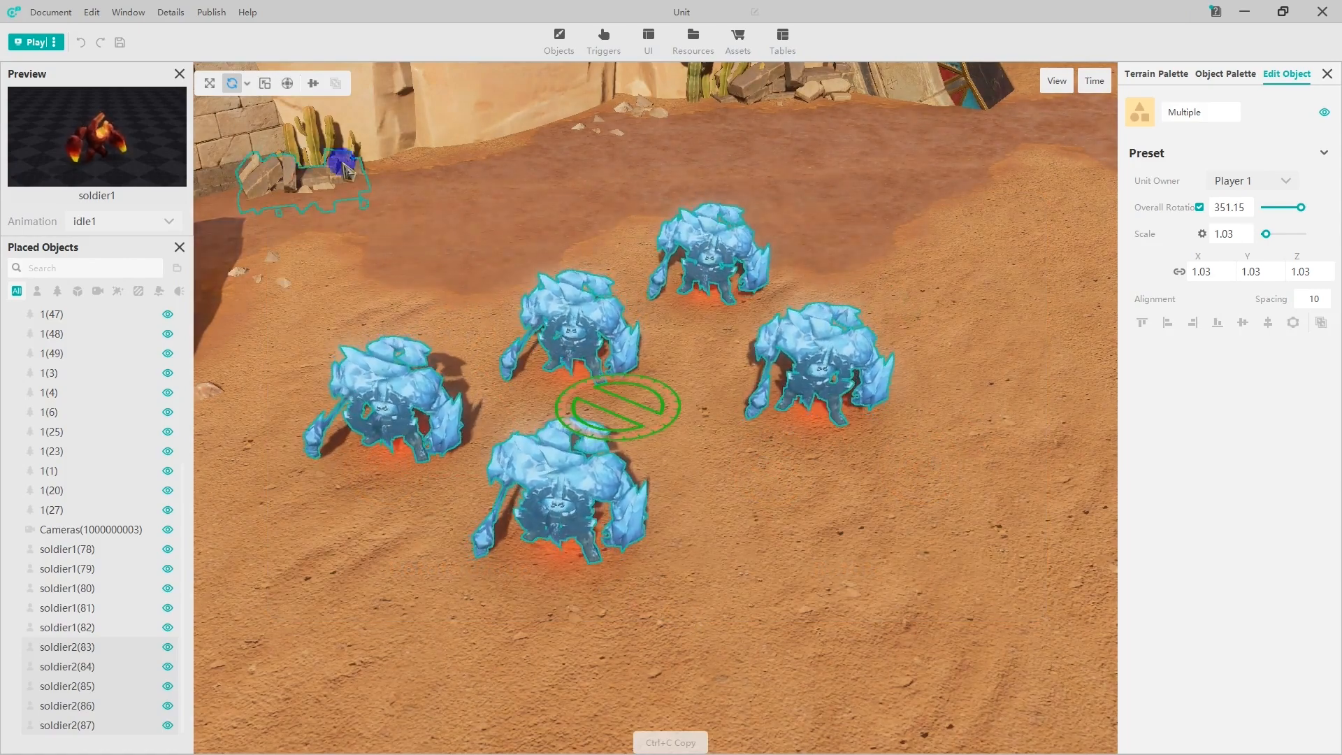
# Try lining up the five soldier2 units in one row with alignment spacing 2, and undo the arrangement
pyautogui.click(314, 84)
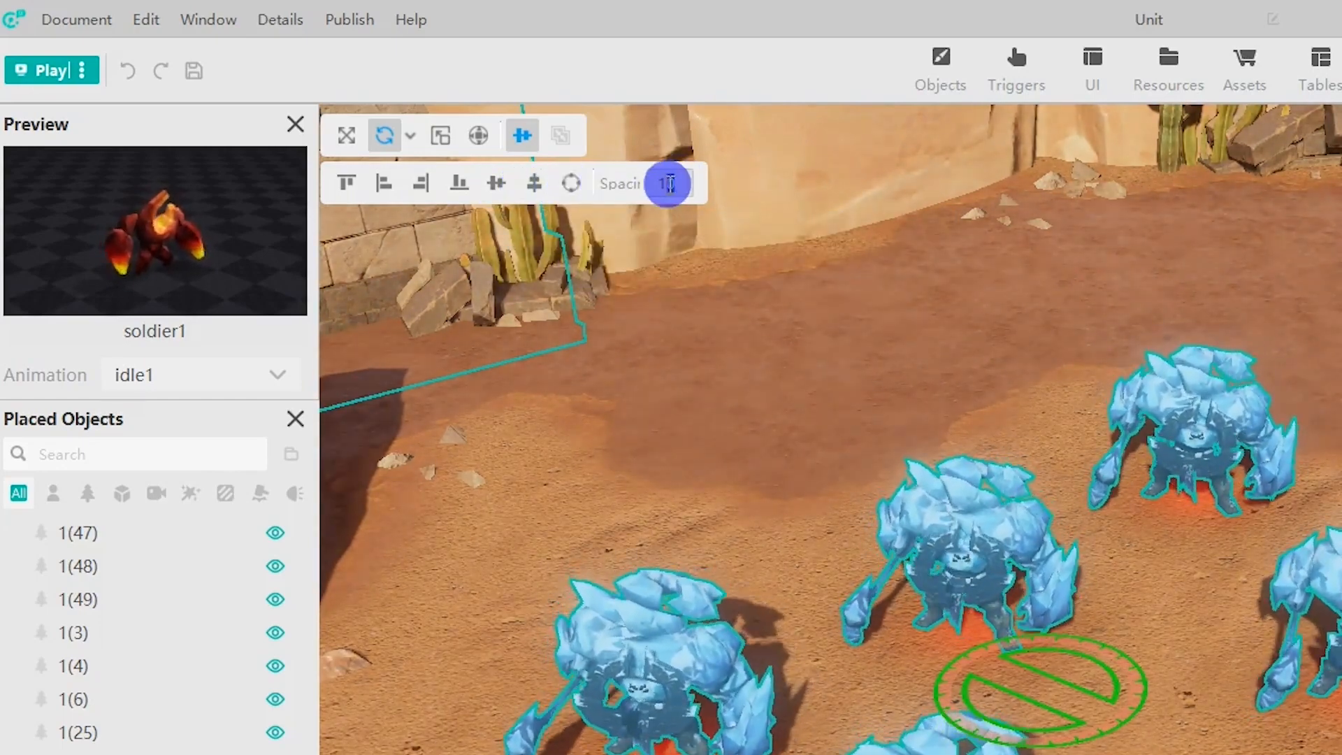
pyautogui.write('2')
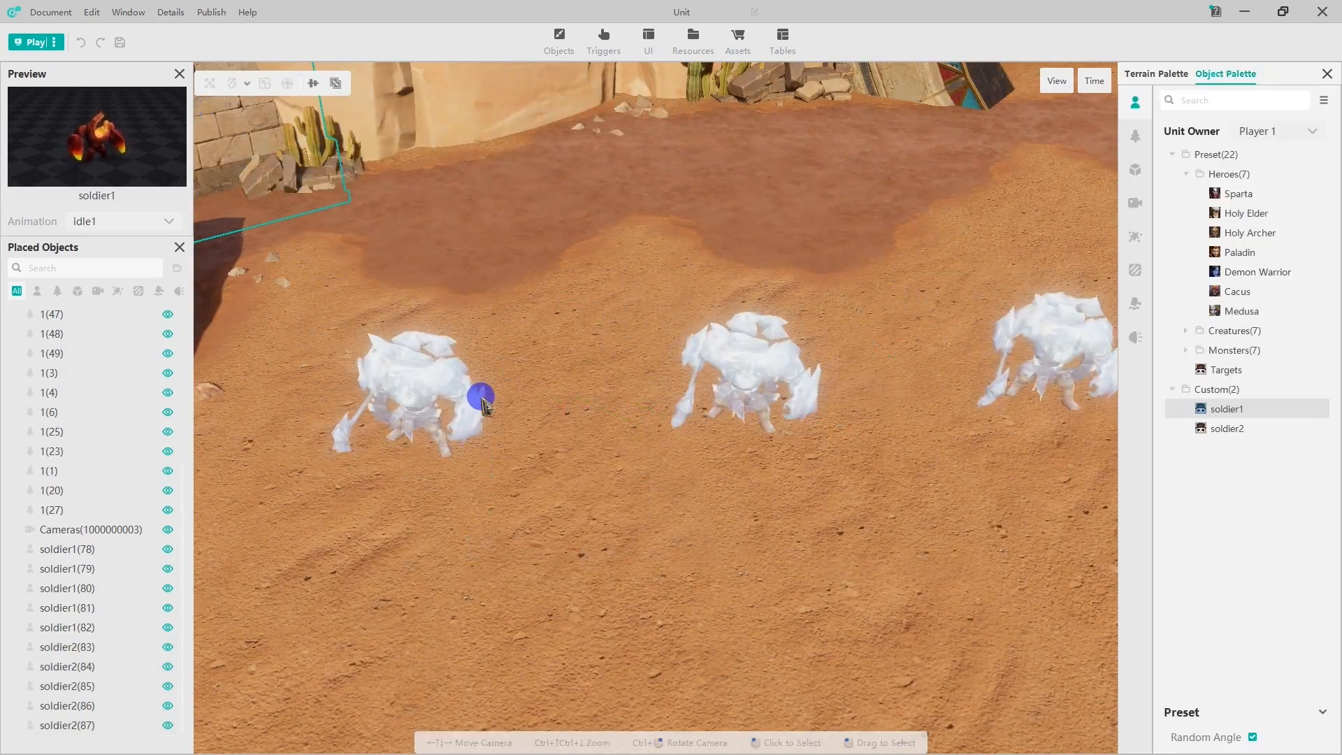
pyautogui.scroll(-3, 482, 399)
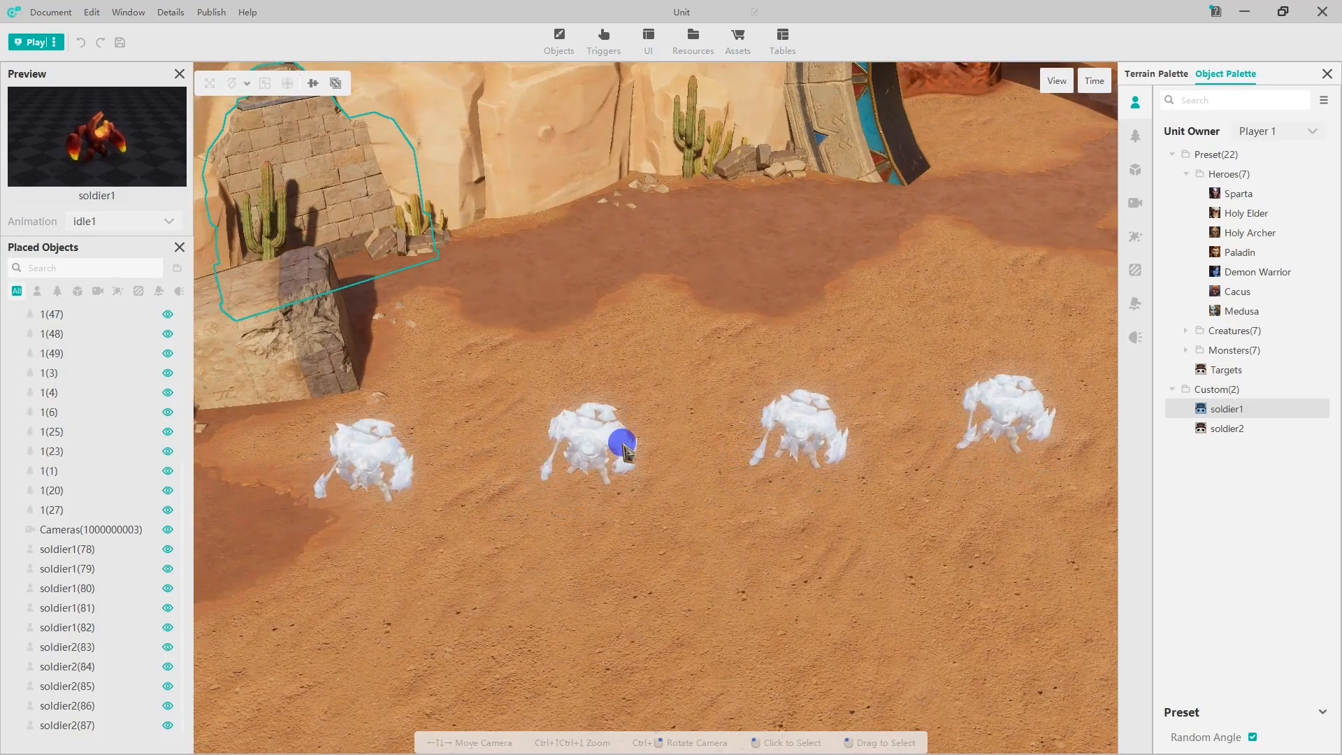
pyautogui.scroll(3, 629, 446)
pyautogui.click(685, 513)
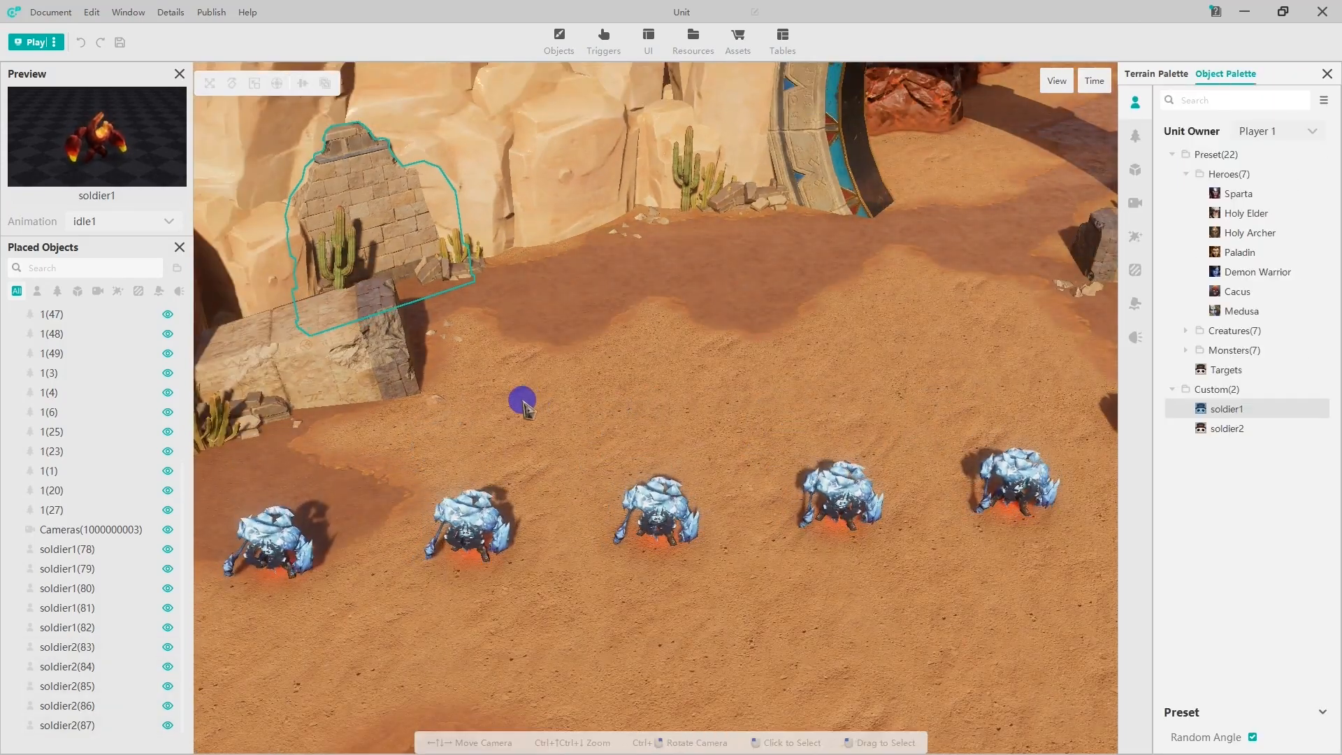
pyautogui.click(82, 43)
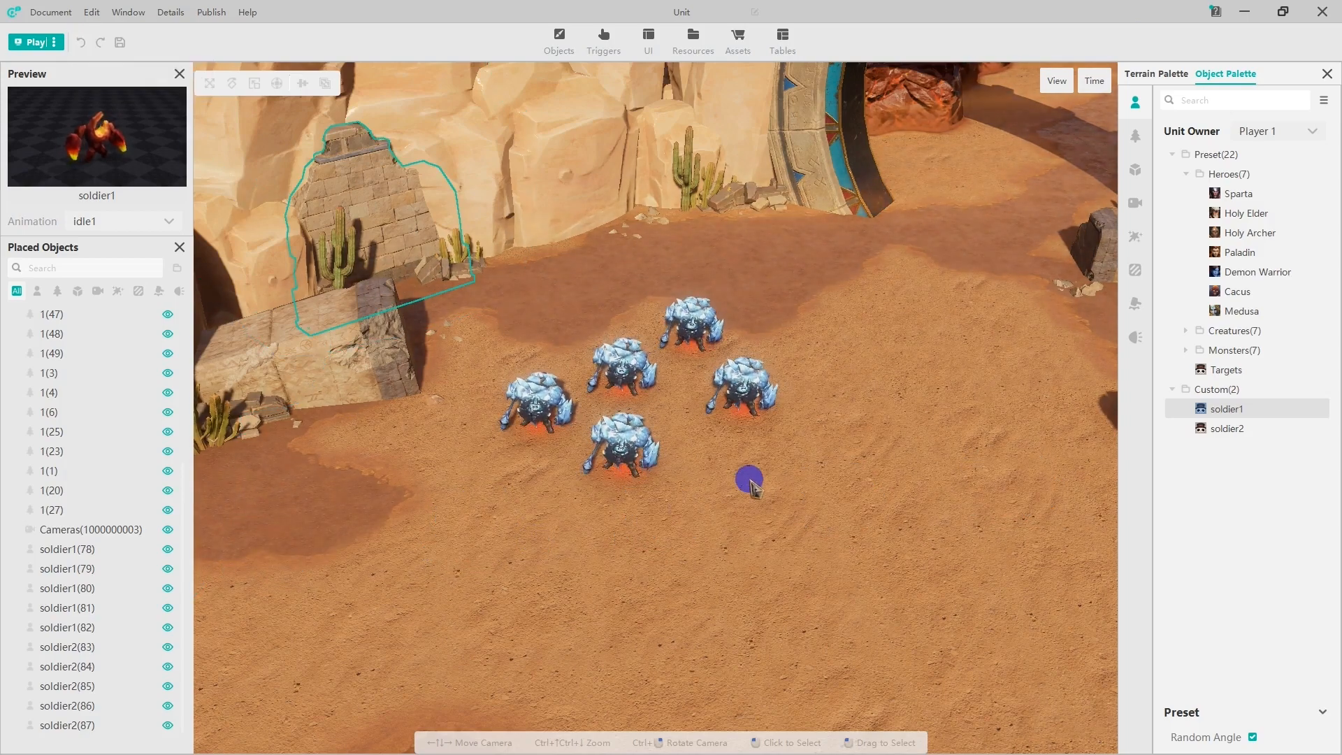
# Try to group the five soldier2 units into a single object
pyautogui.moveTo(769, 485); pyautogui.dragTo(545, 340)
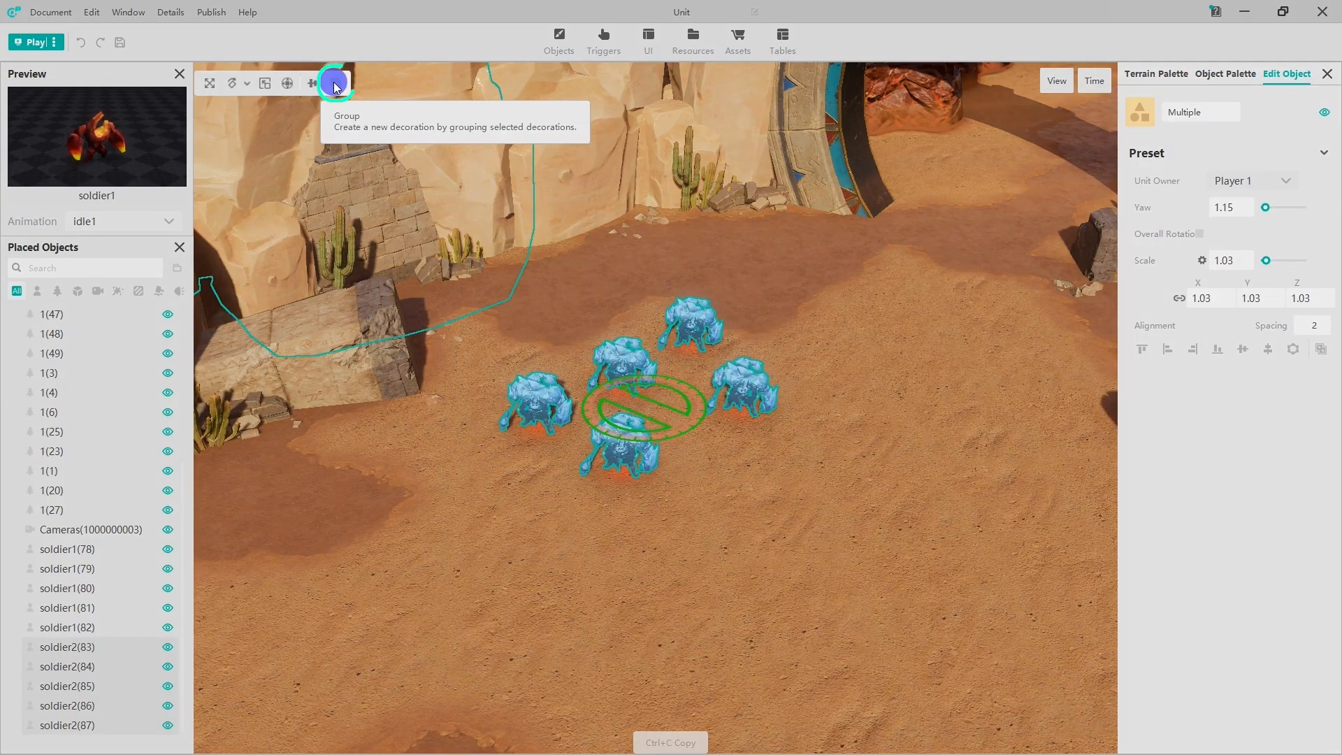
pyautogui.click(335, 84)
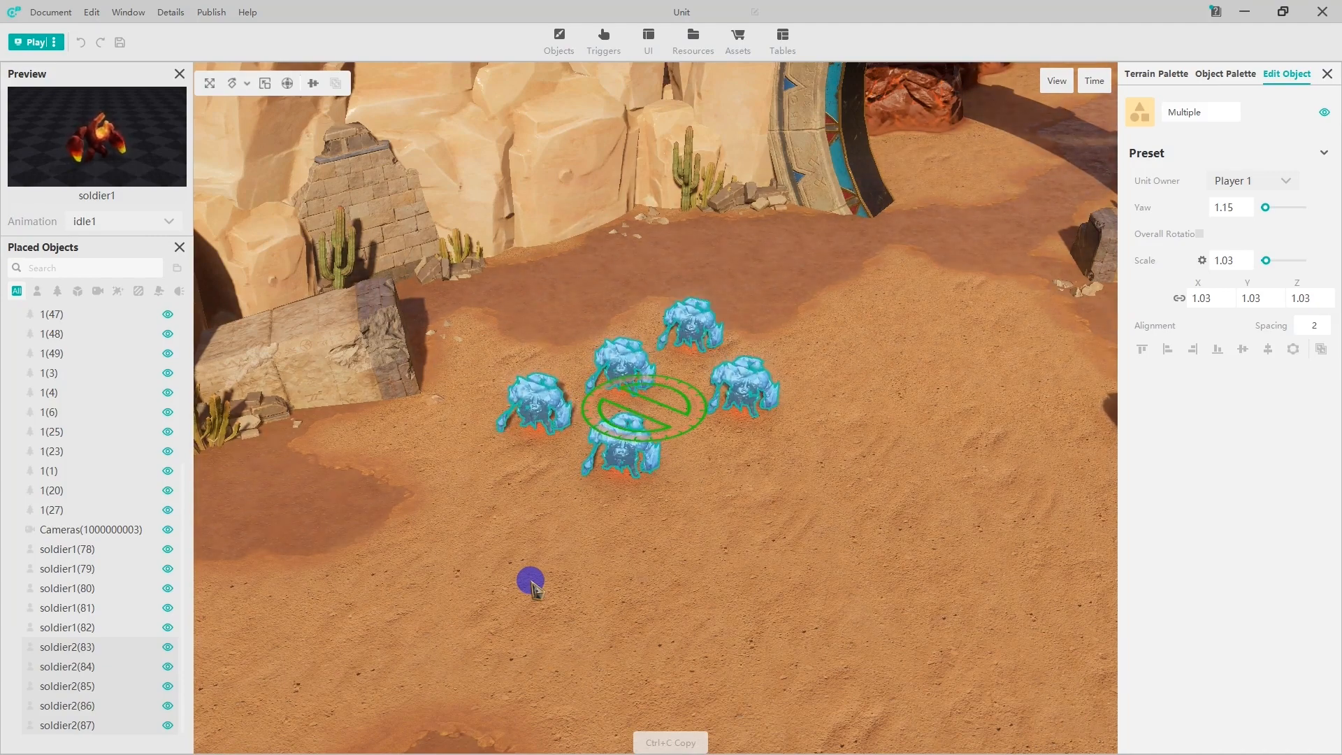
pyautogui.click(744, 584)
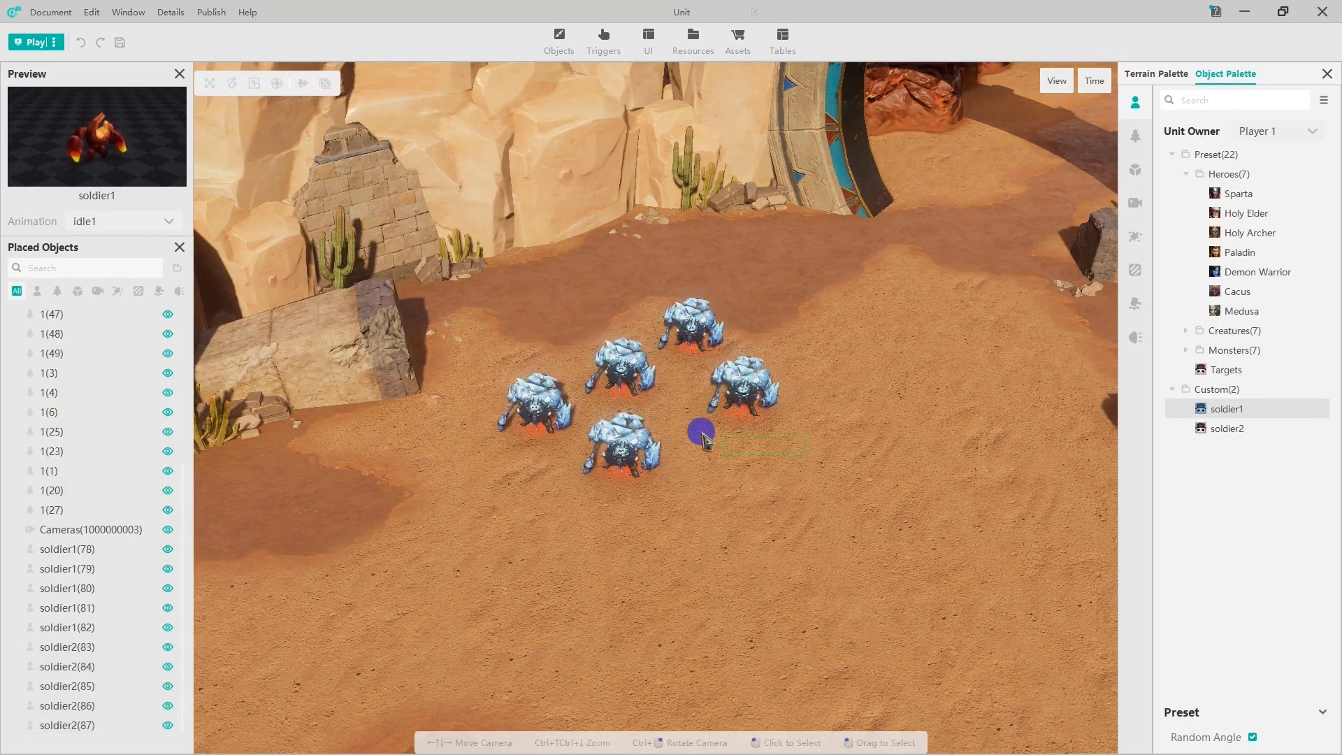
# Select all five soldier2 units and rotate each in place to face the soldier1 group
pyautogui.moveTo(561, 358); pyautogui.dragTo(496, 357)
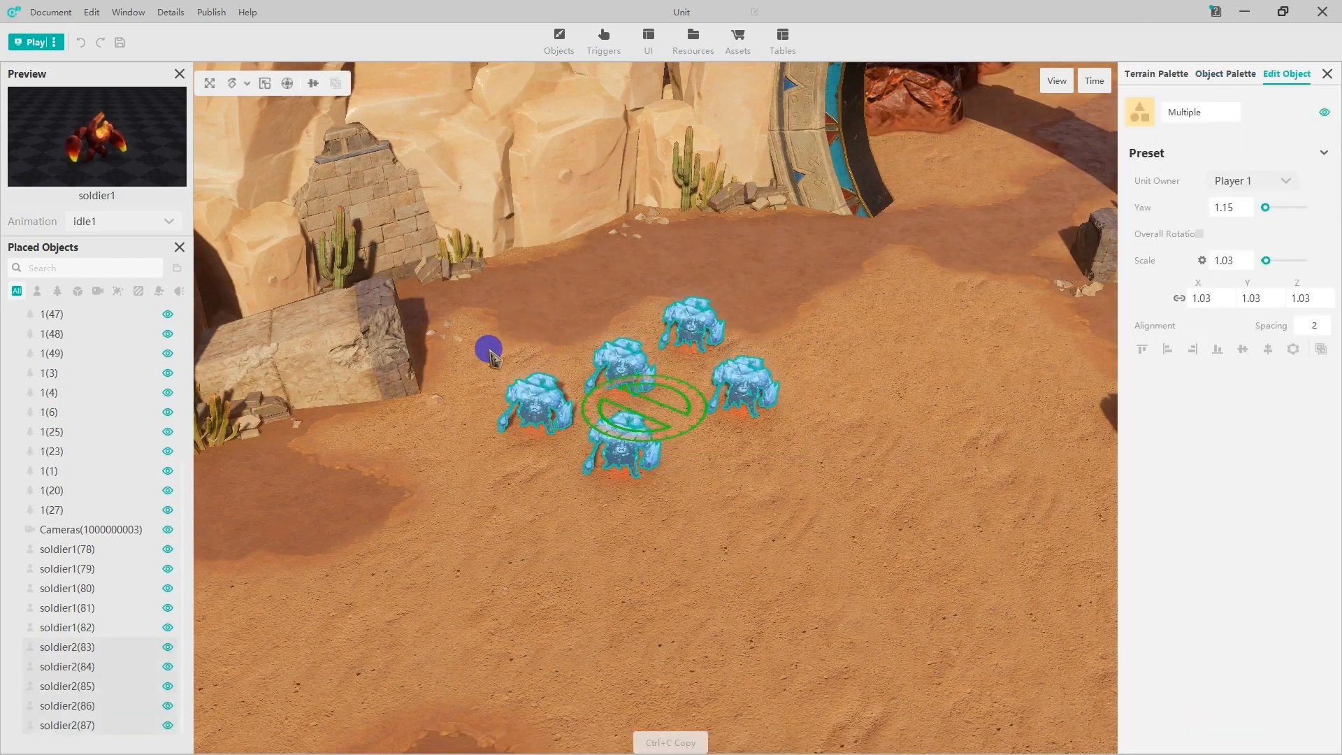
pyautogui.click(233, 84)
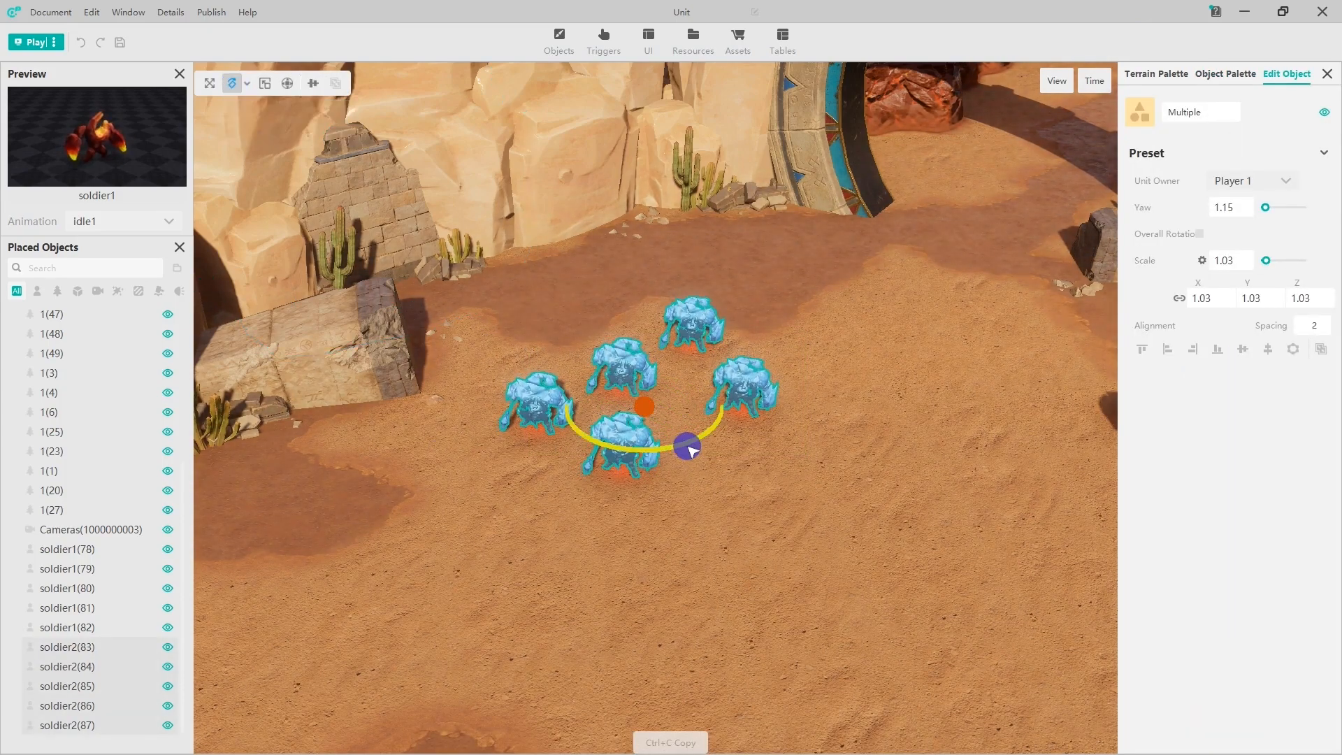
pyautogui.moveTo(718, 434); pyautogui.dragTo(749, 393)
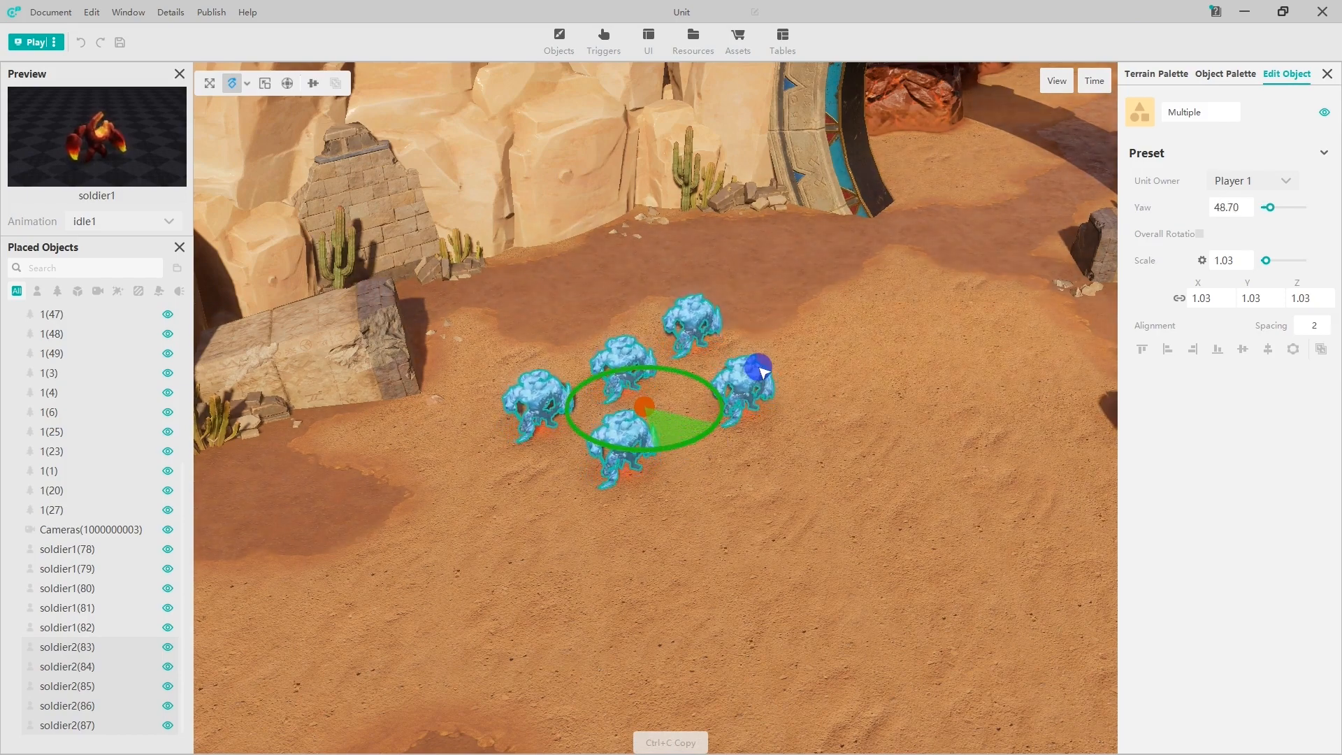
pyautogui.click(832, 544)
# Select all five soldier1 units and rotate each in place to about 253.82 degrees so they face the soldier2 group
pyautogui.moveTo(897, 553); pyautogui.dragTo(572, 549, button='right')
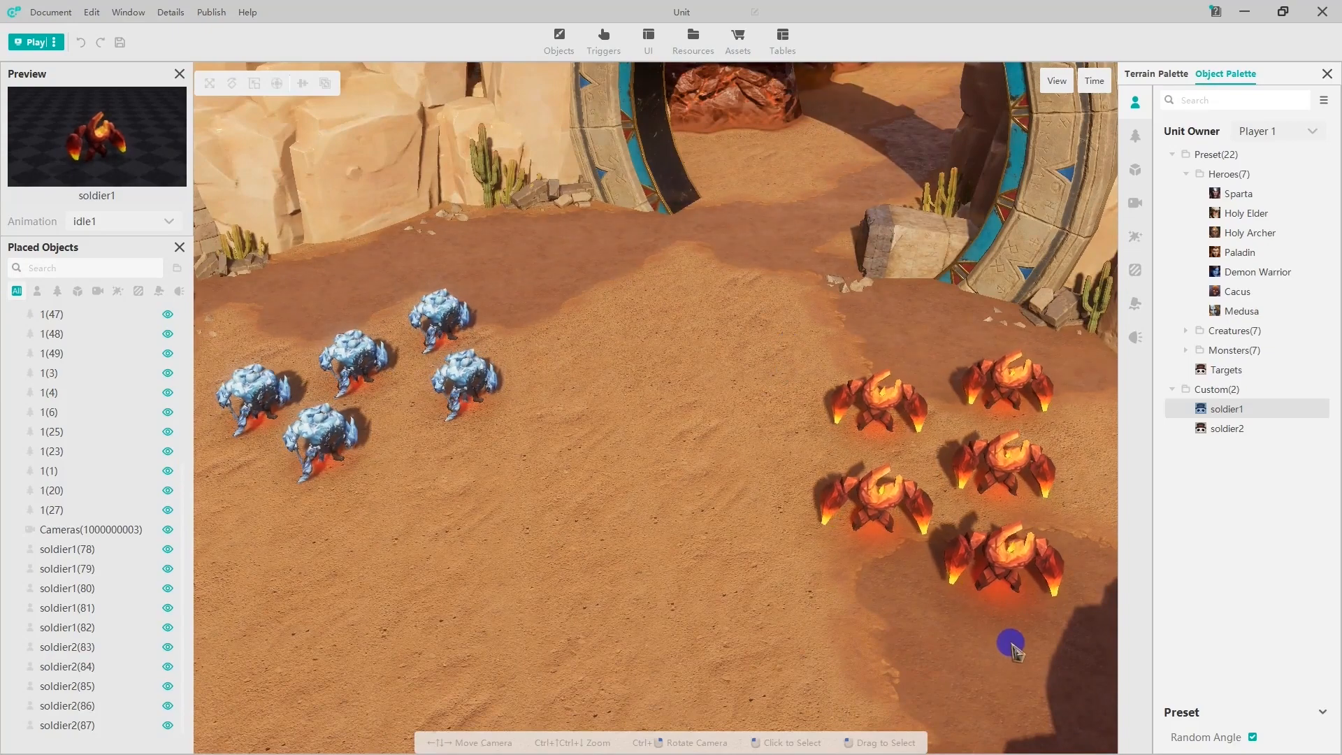
pyautogui.moveTo(1007, 641); pyautogui.dragTo(869, 399)
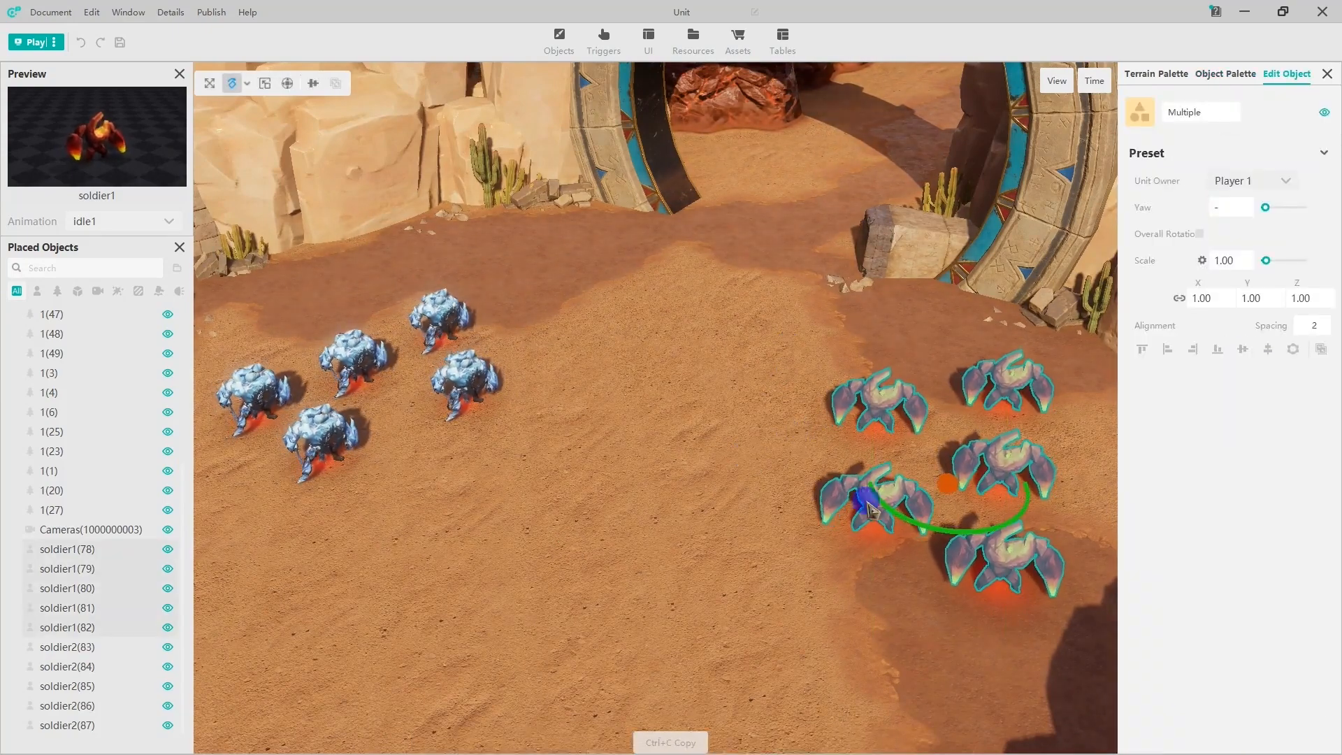
pyautogui.moveTo(943, 534); pyautogui.dragTo(608, 453)
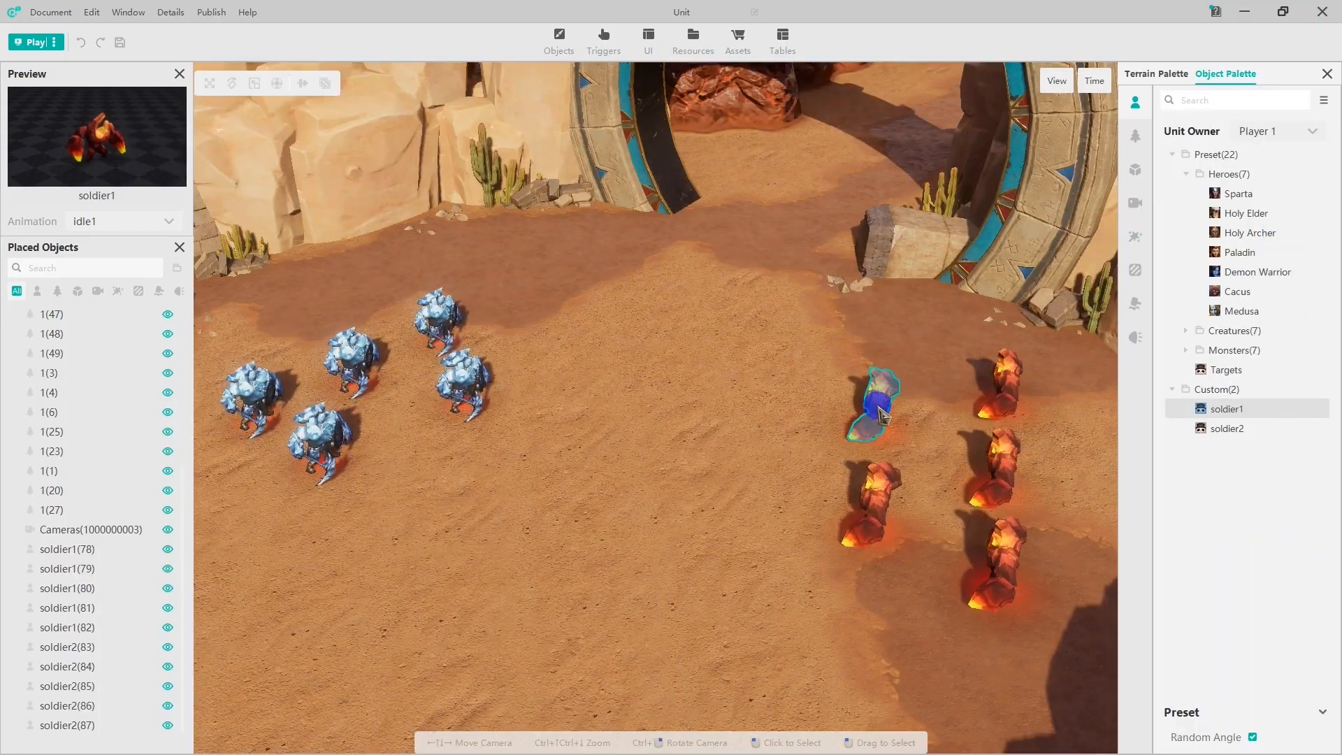
# Open the properties of the soldier1 unit with ID 81 and set its HP to 10%
pyautogui.doubleClick(881, 412)
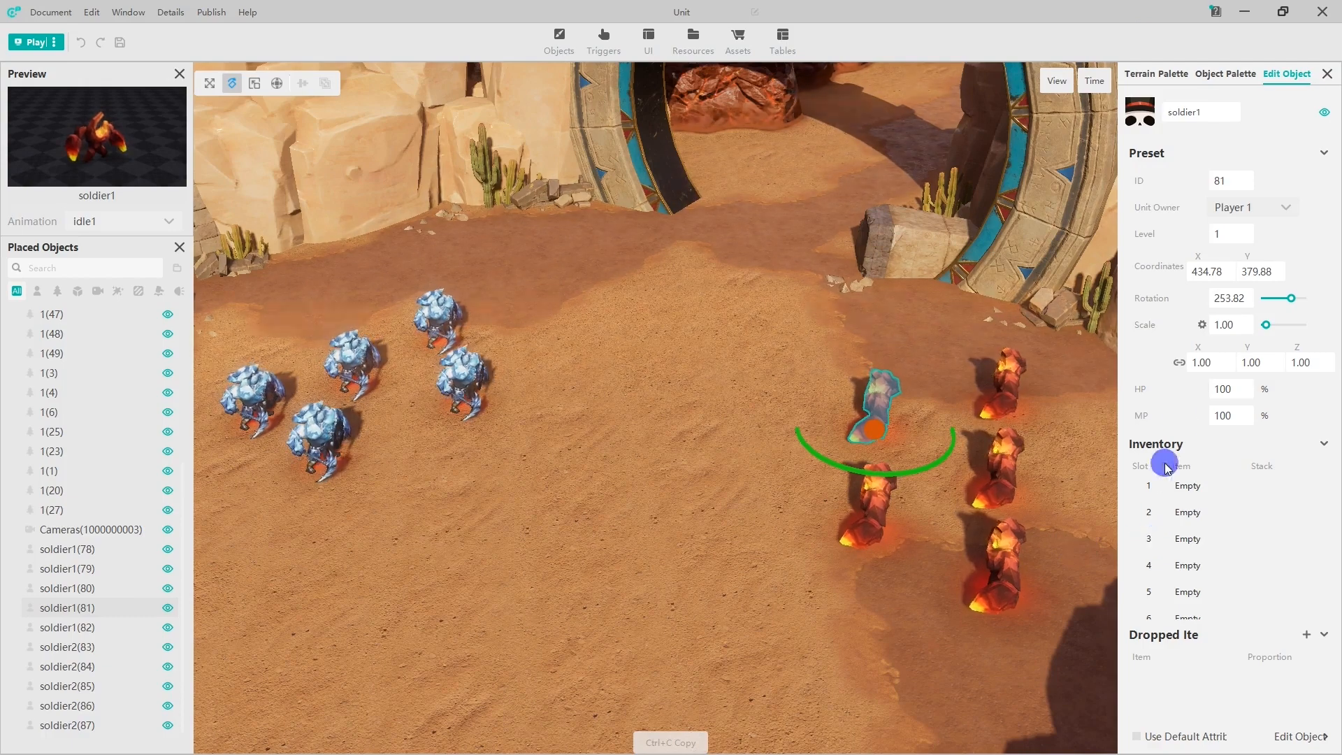
pyautogui.click(1227, 112)
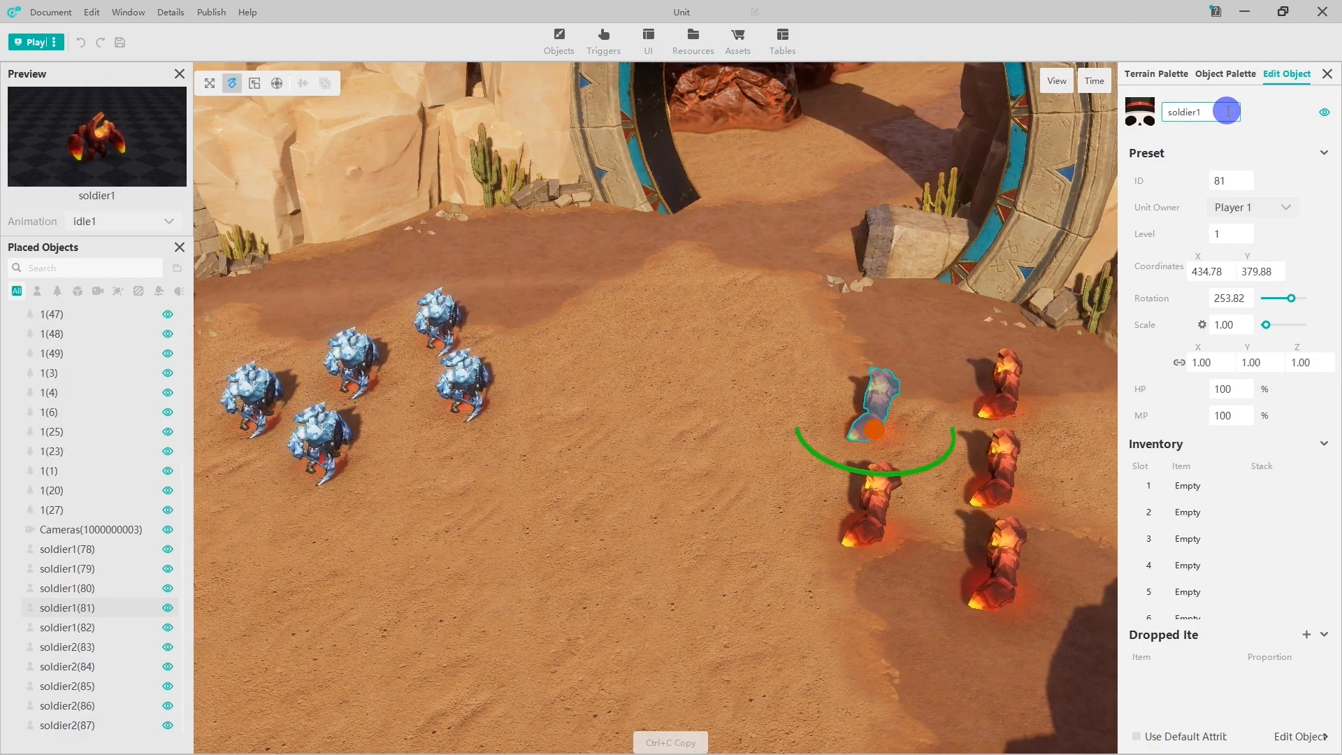
pyautogui.click(1285, 207)
pyautogui.click(1287, 209)
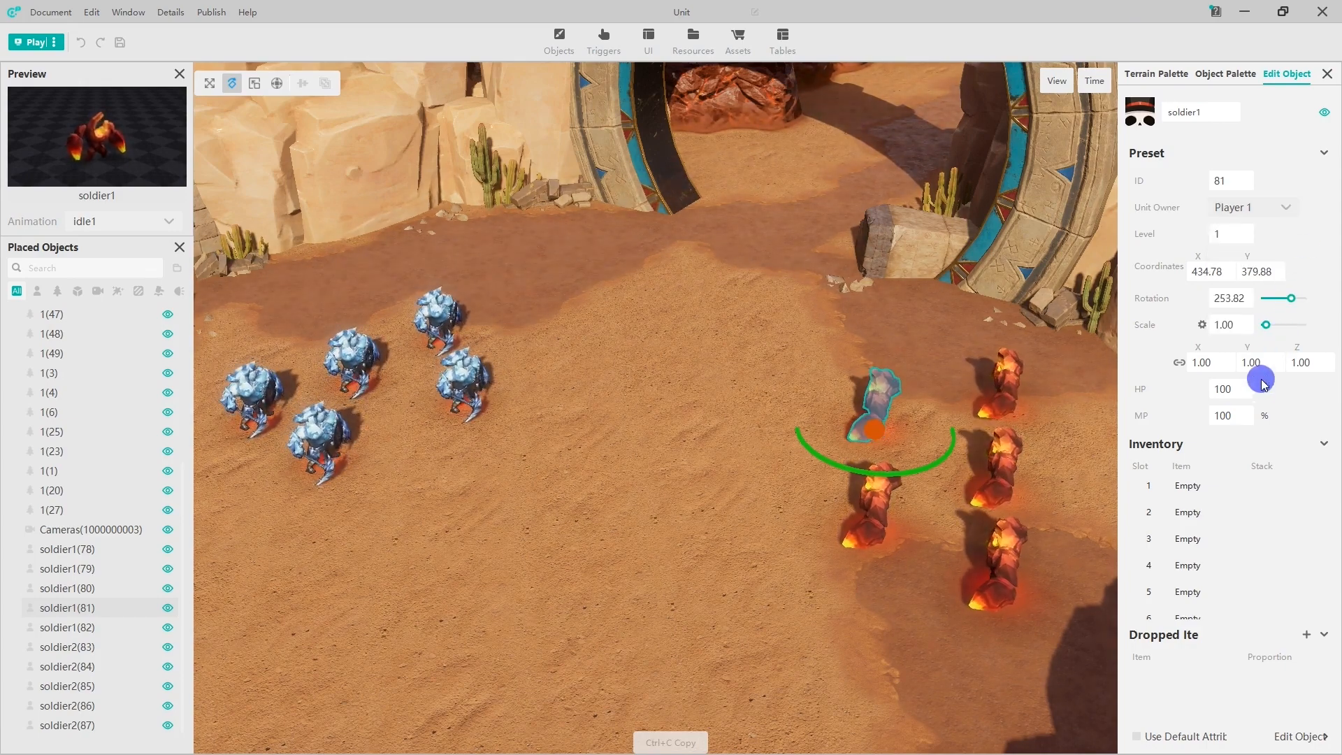
pyautogui.click(1240, 389)
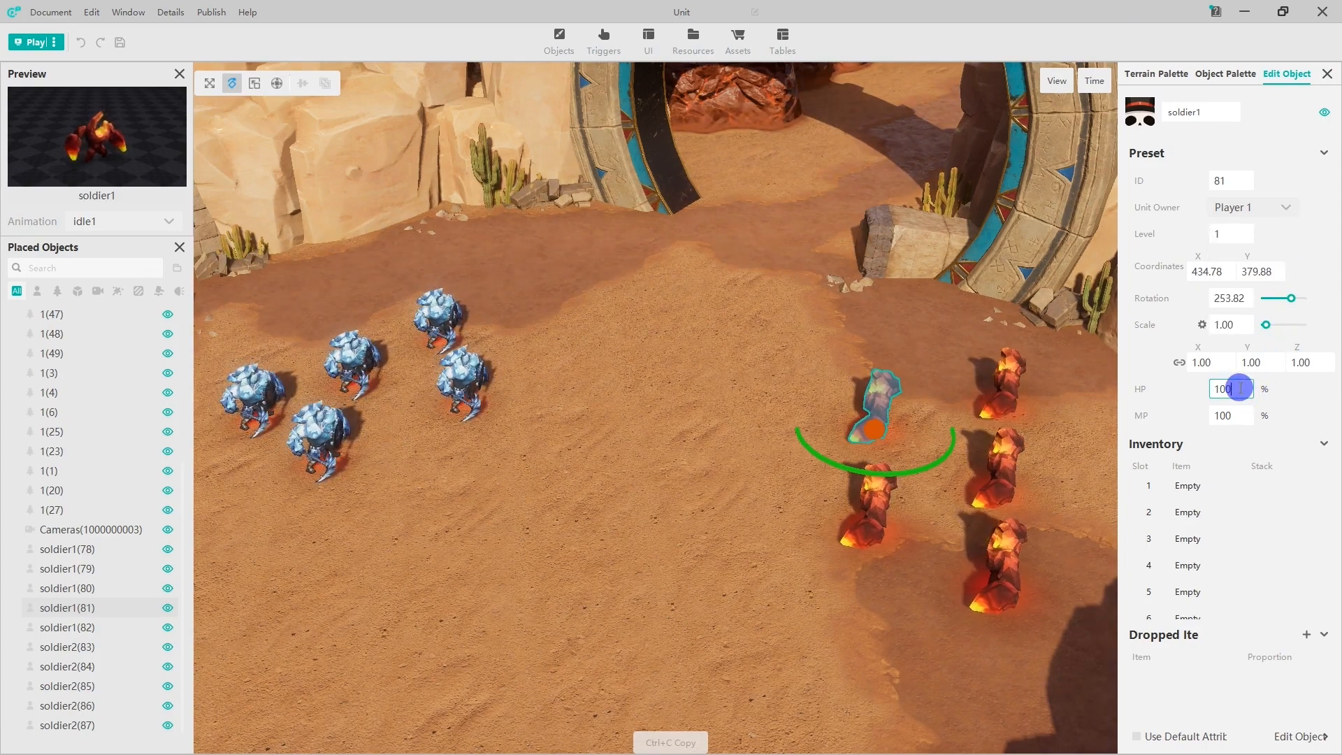
pyautogui.press('BackSpace')
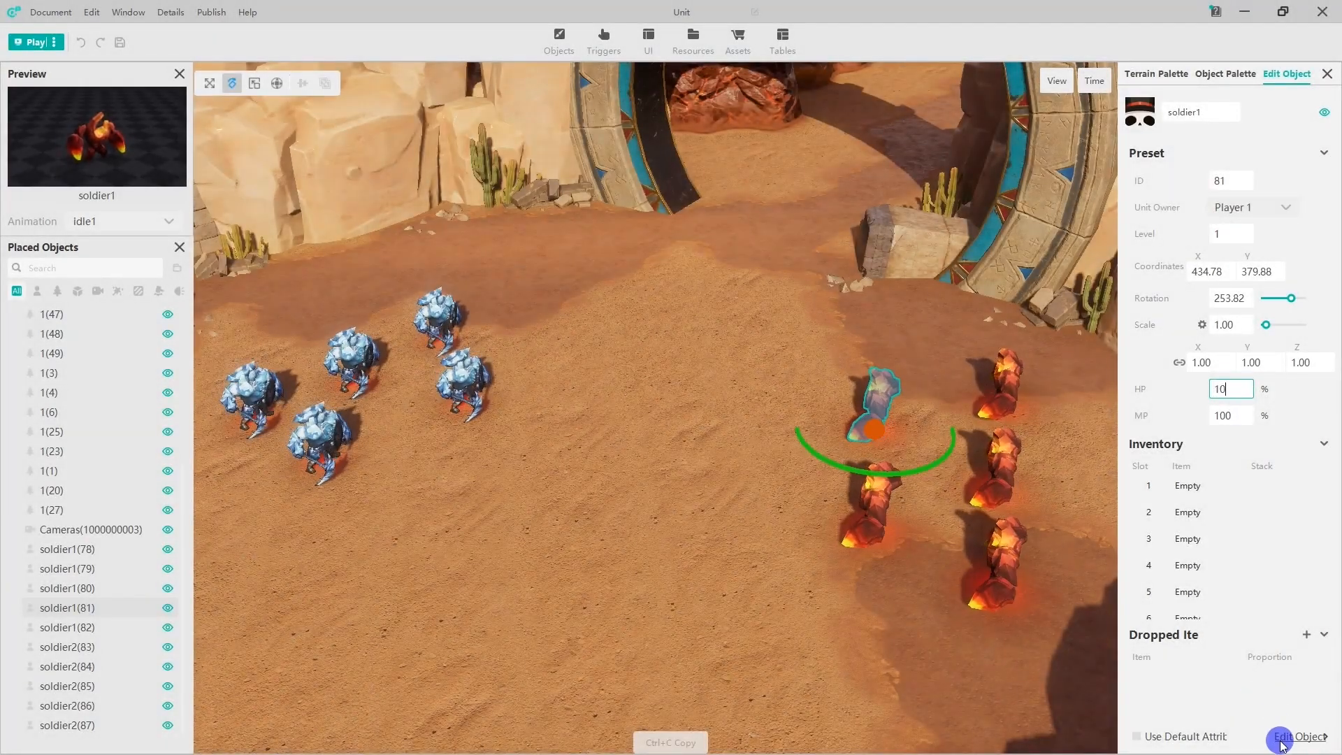
# Examine soldier1's Alert Range (AI) among its fixed attributes and Vision Radius (Day) among its unit attributes in the Object Editor
pyautogui.click(1282, 742)
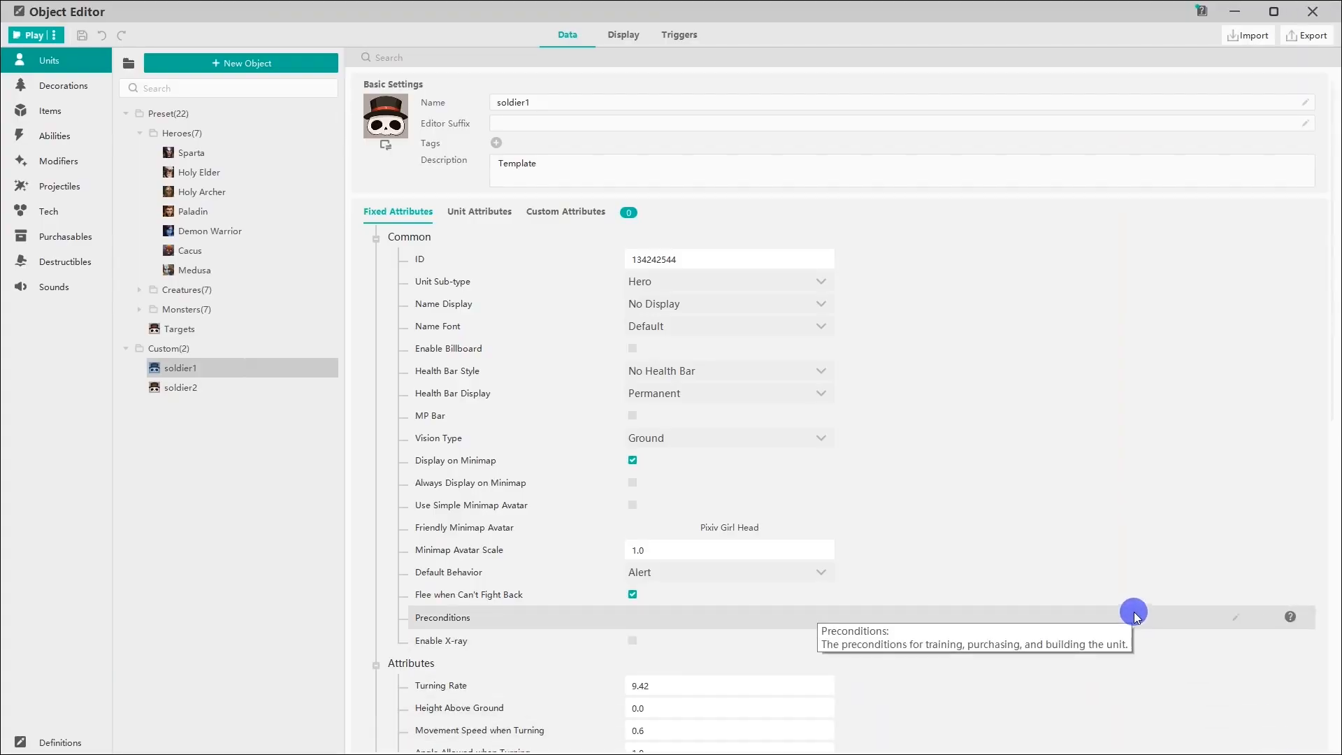
pyautogui.scroll(-3, 1070, 648)
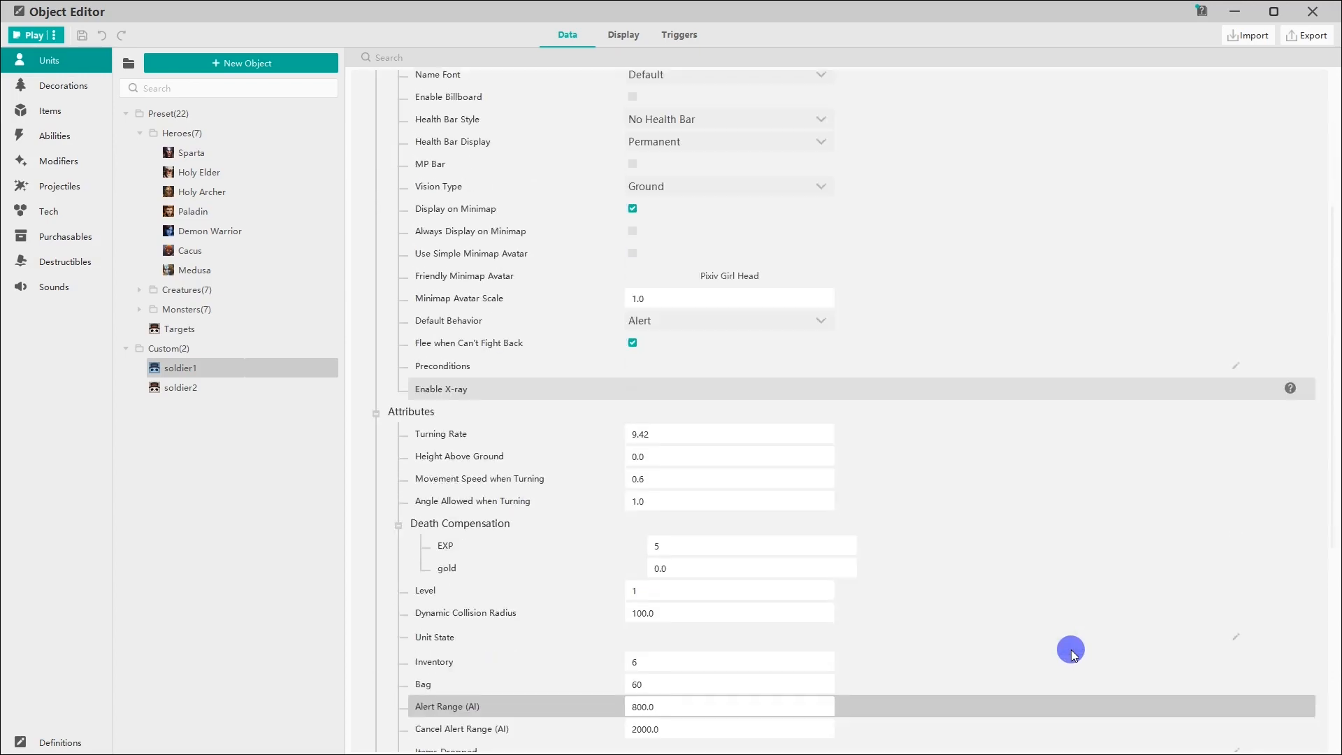
pyautogui.scroll(-1, 1069, 648)
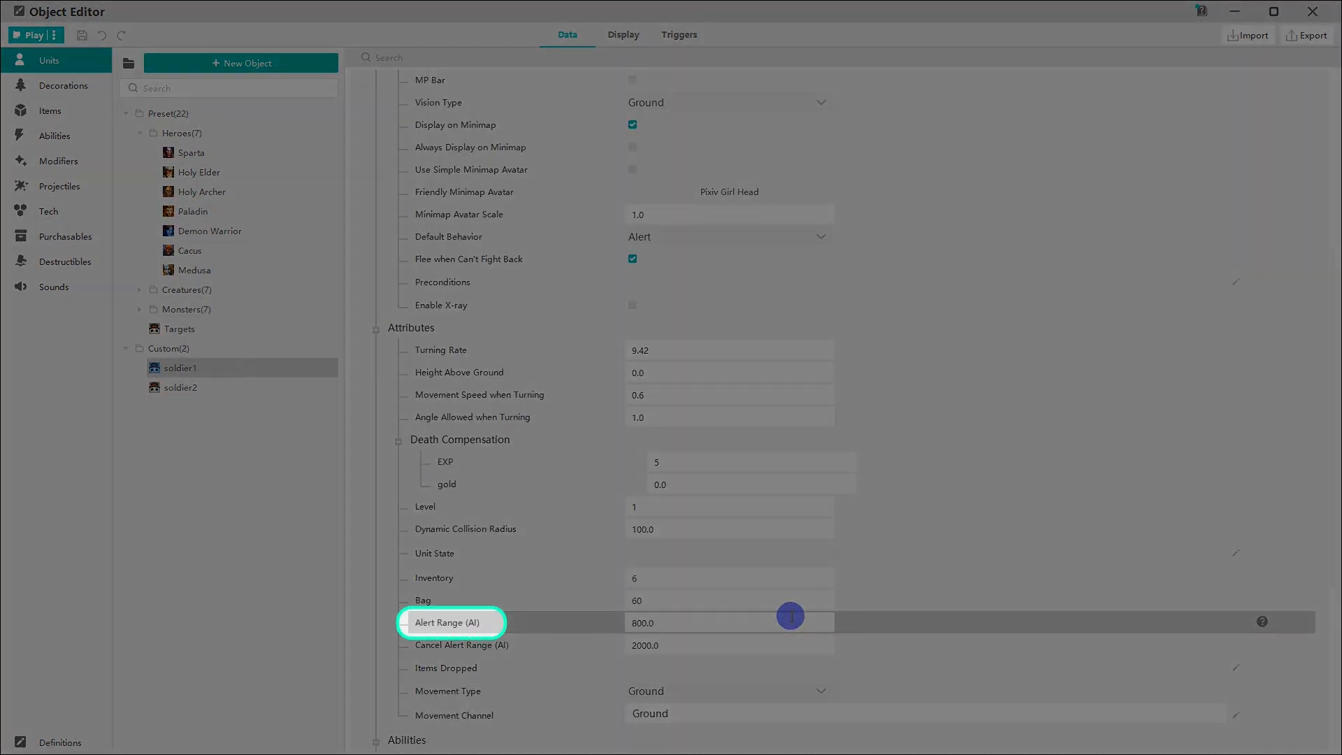
pyautogui.click(791, 616)
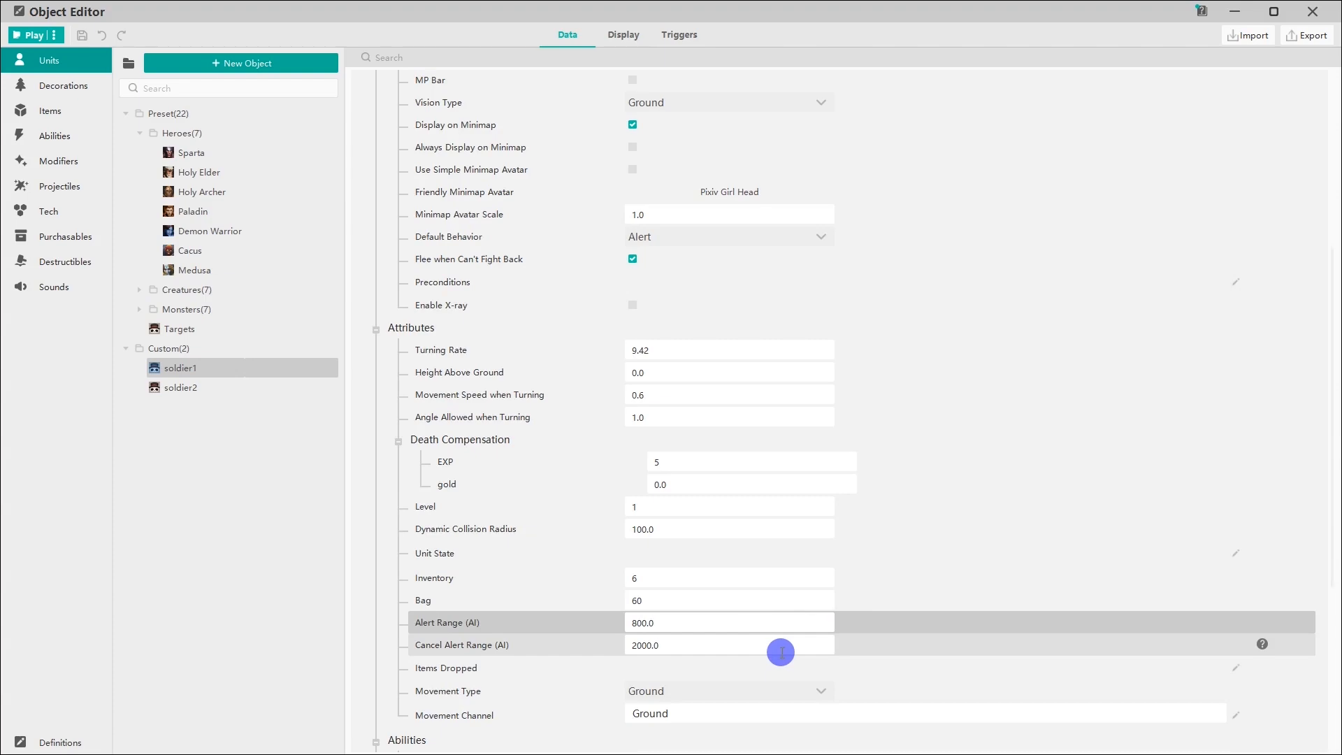
pyautogui.scroll(4, 781, 653)
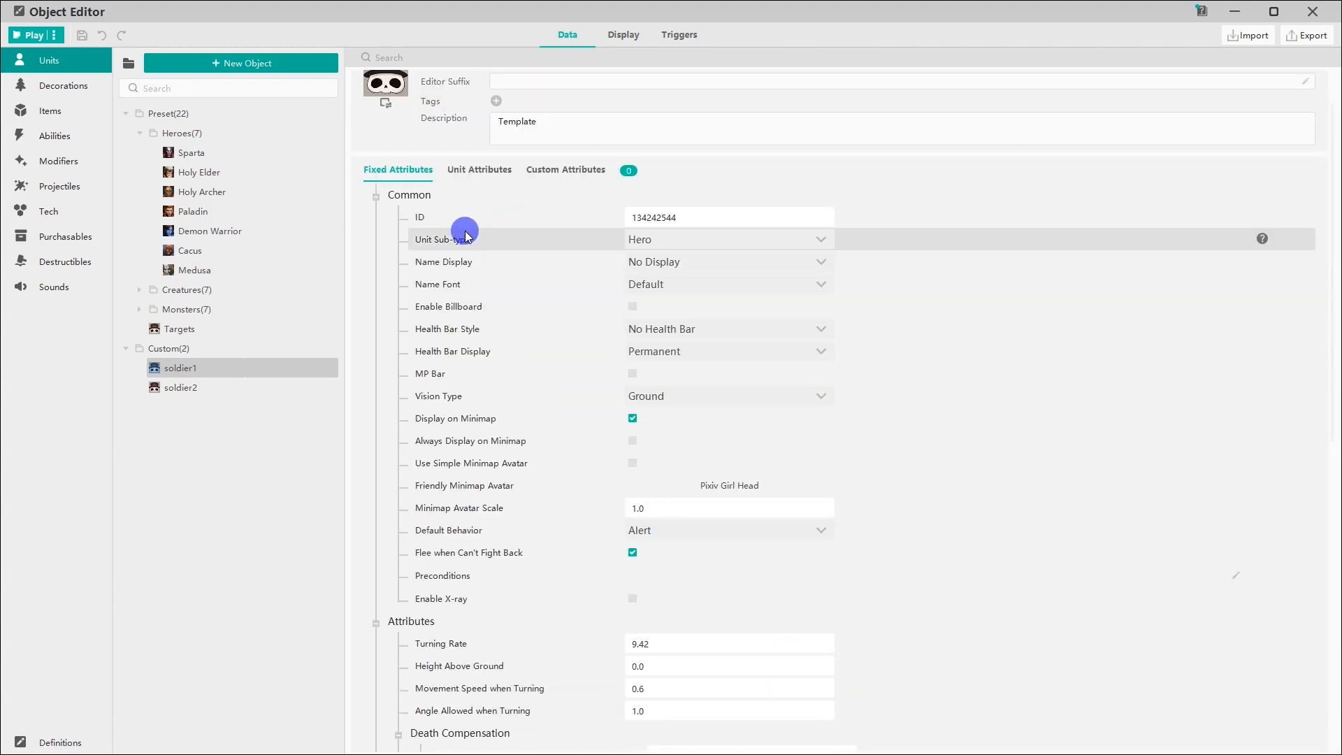
pyautogui.click(464, 170)
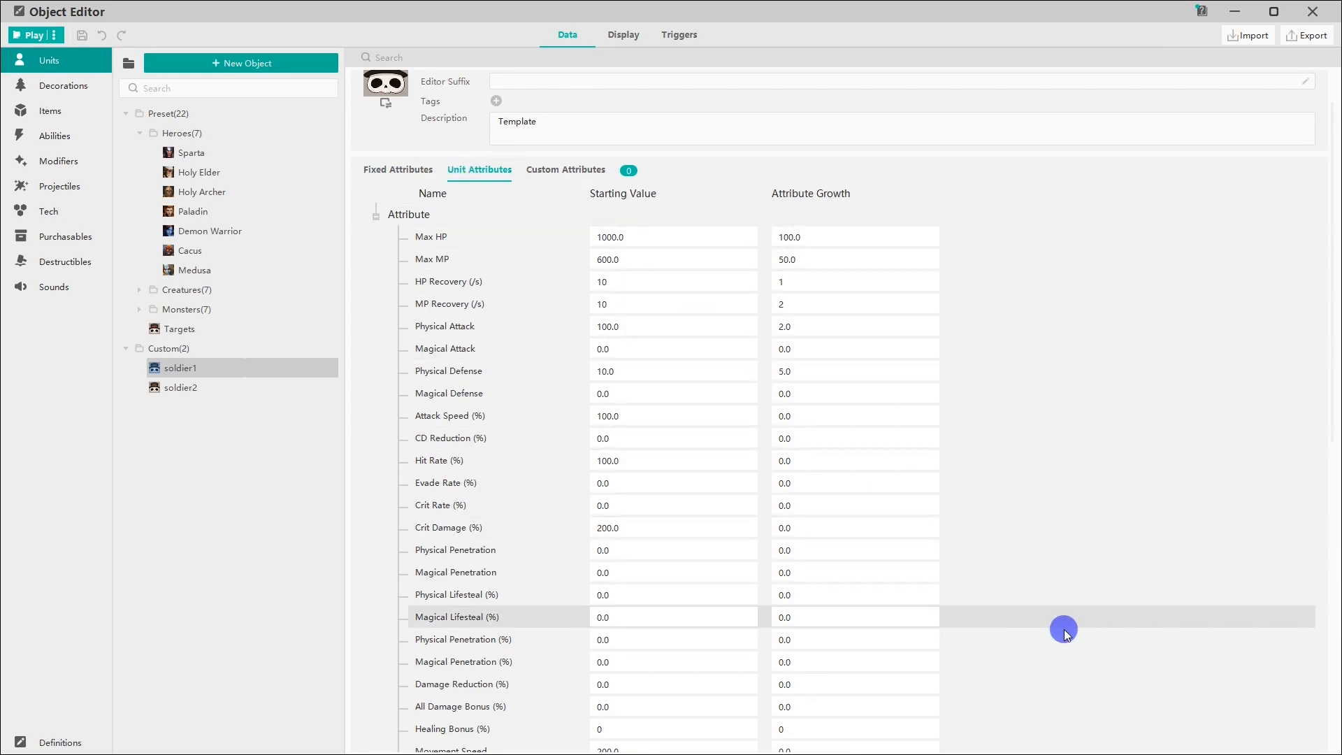
pyautogui.scroll(-4, 1153, 632)
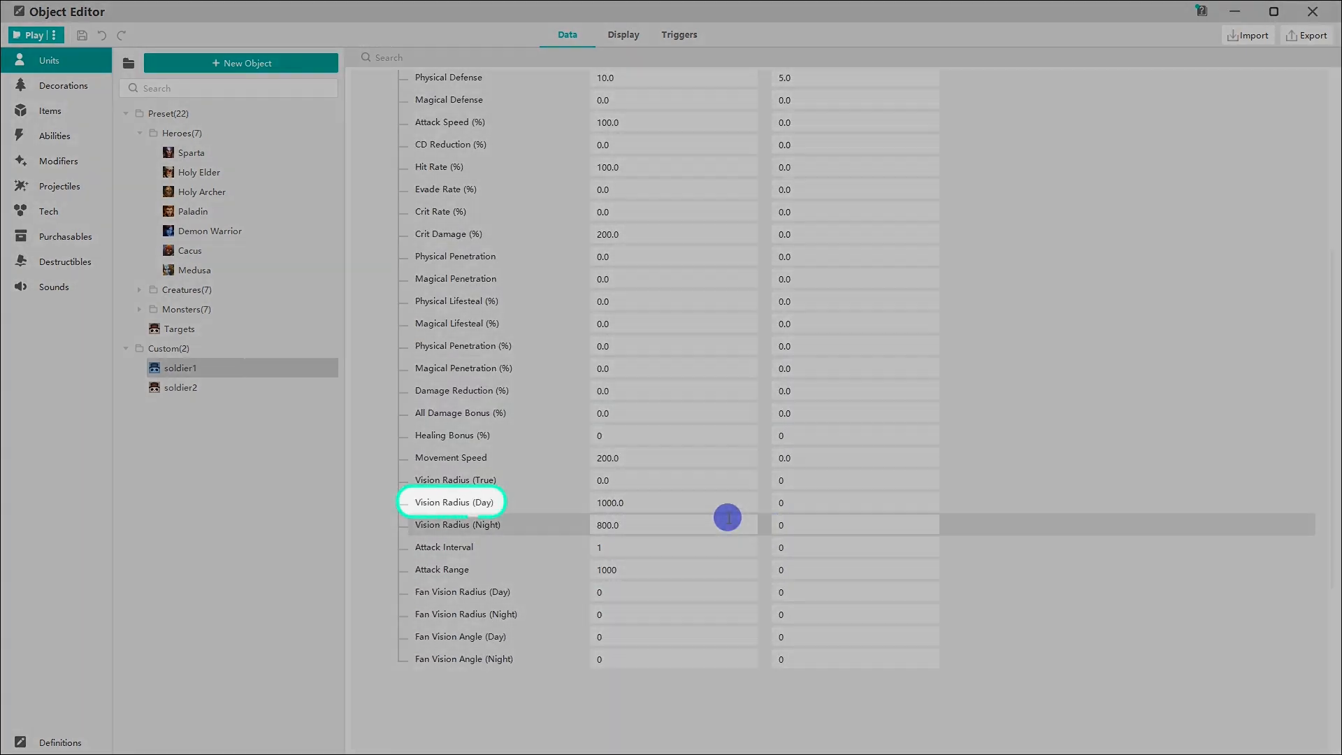
pyautogui.click(682, 503)
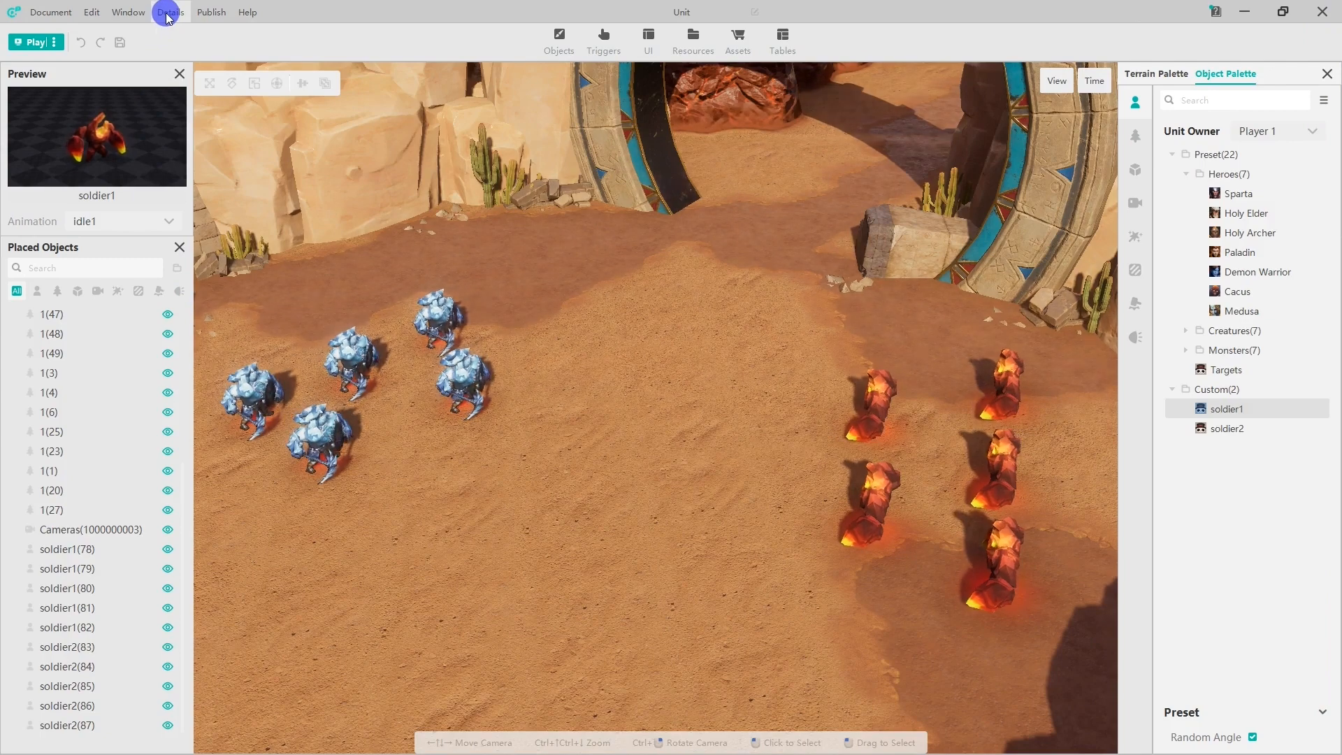
# Examine the Game Rules categories from General through Camera Controls, ATK/DEF, Damage Formulae and Compound Attributes to EXP
pyautogui.click(168, 14)
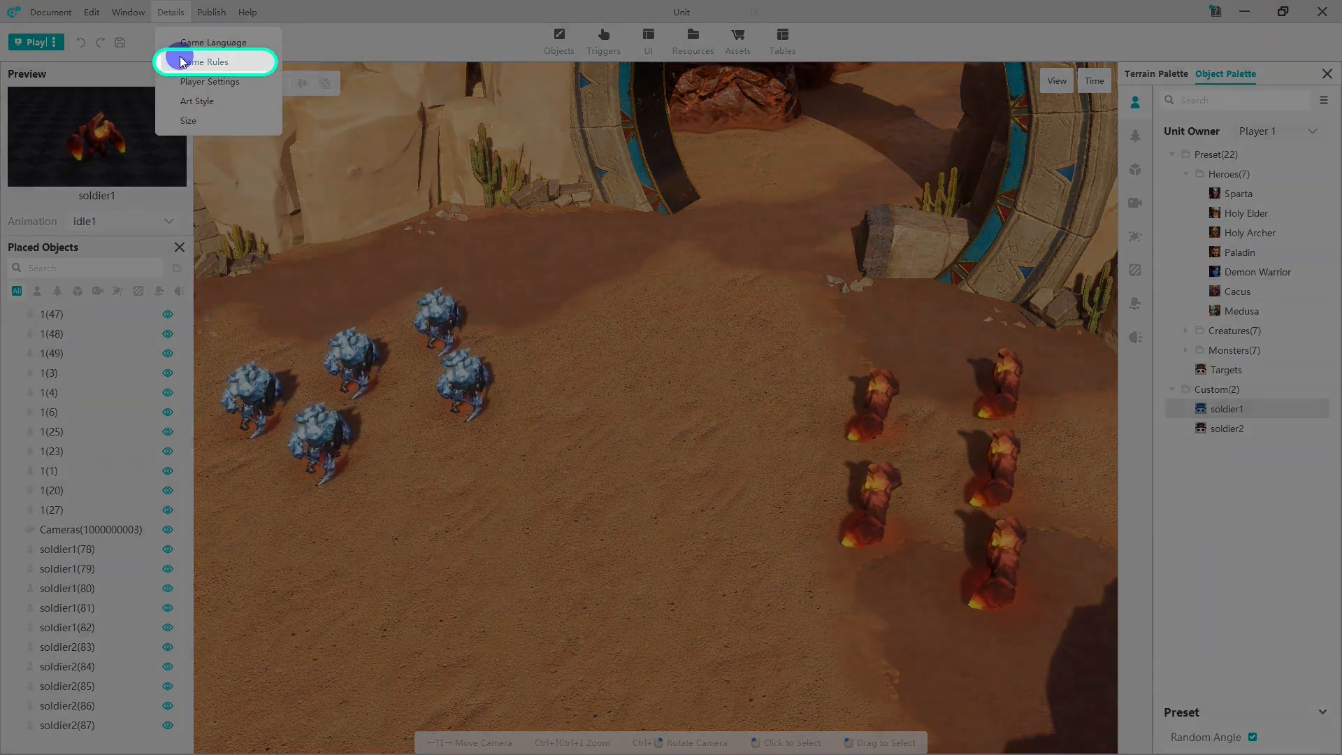
pyautogui.click(183, 62)
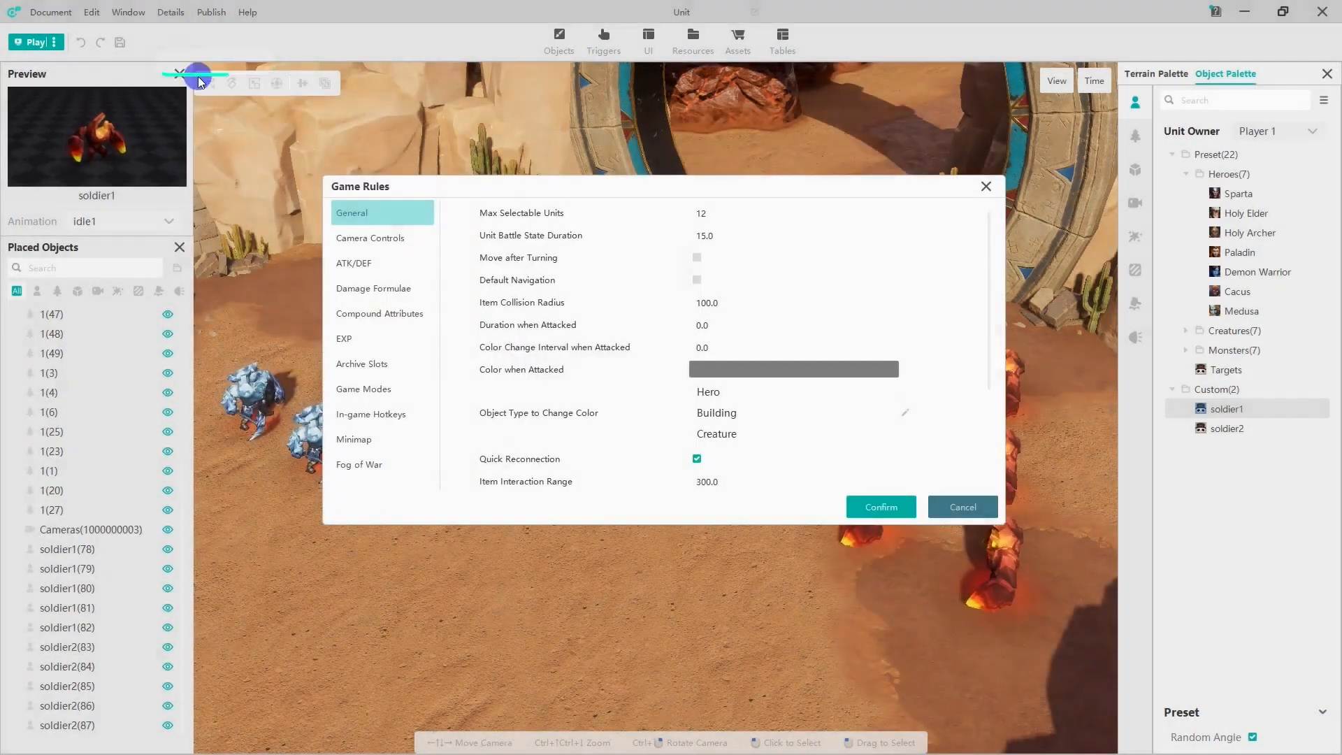
pyautogui.moveTo(457, 190); pyautogui.dragTo(447, 213)
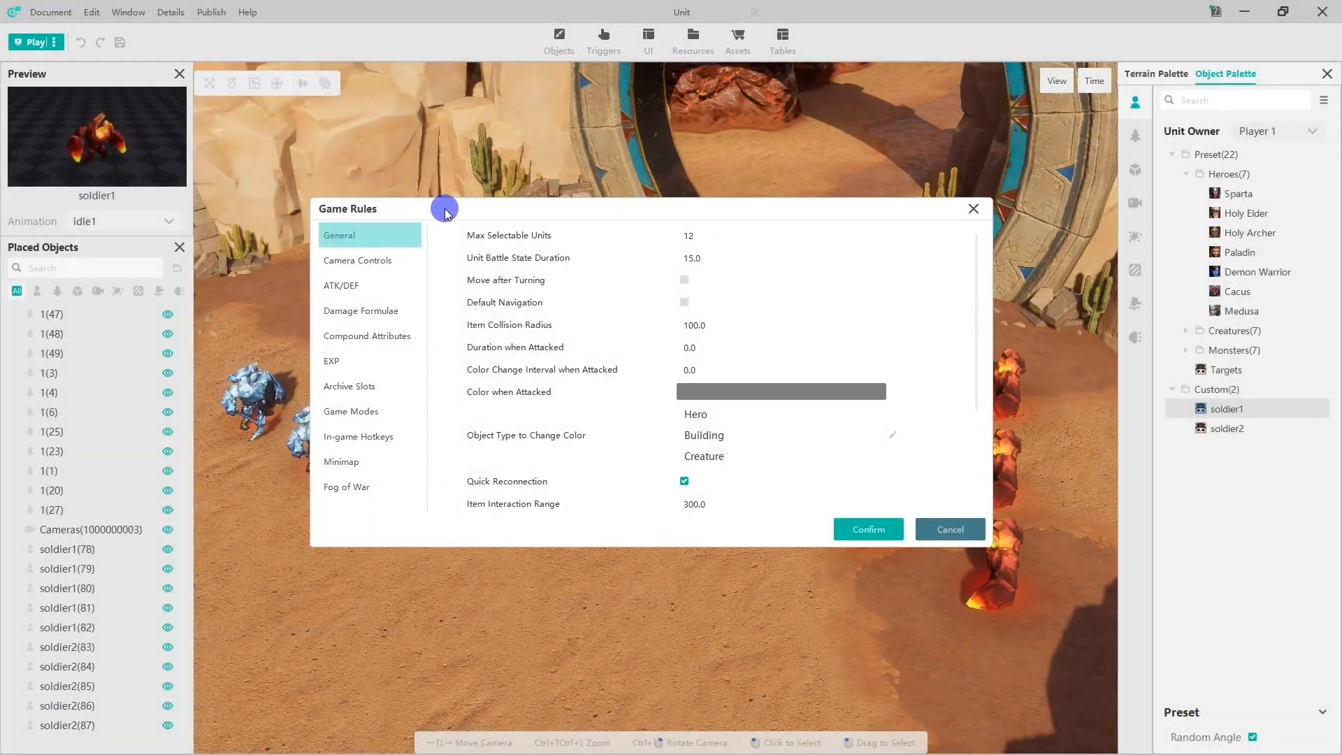
pyautogui.click(387, 260)
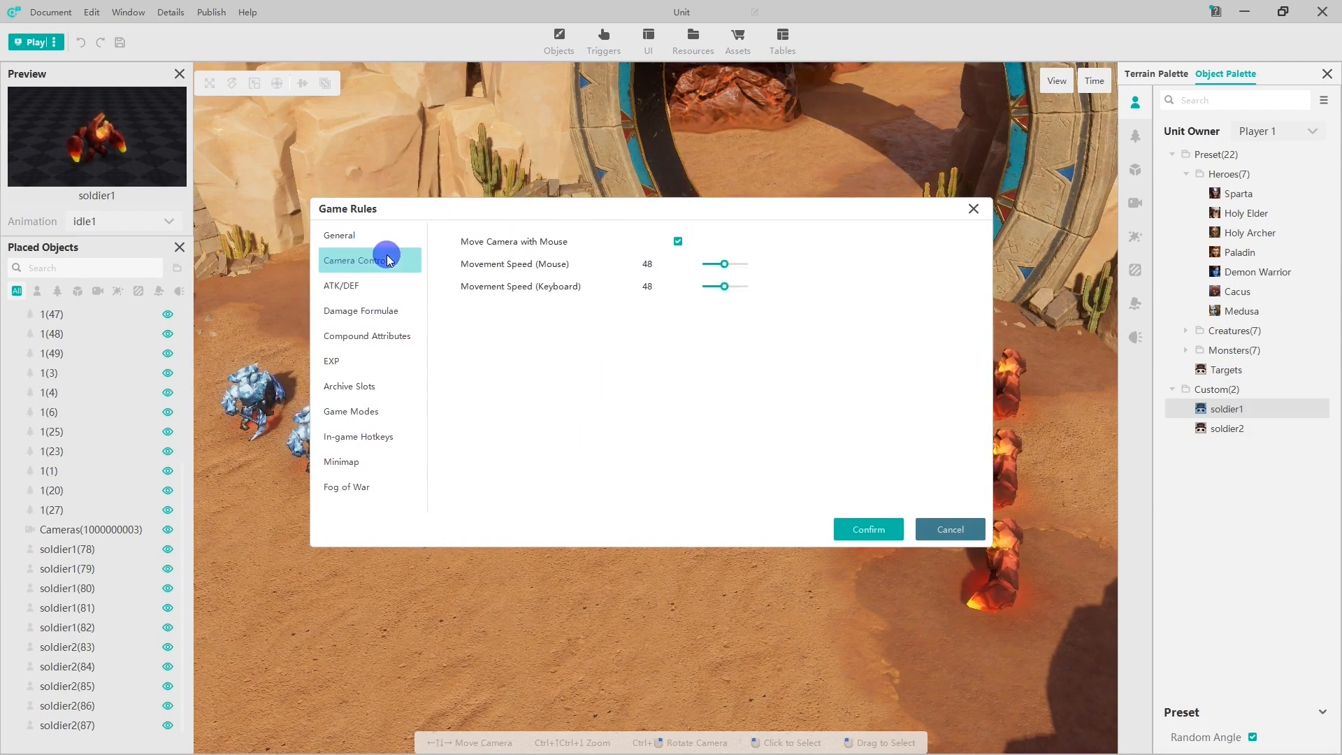
pyautogui.click(383, 286)
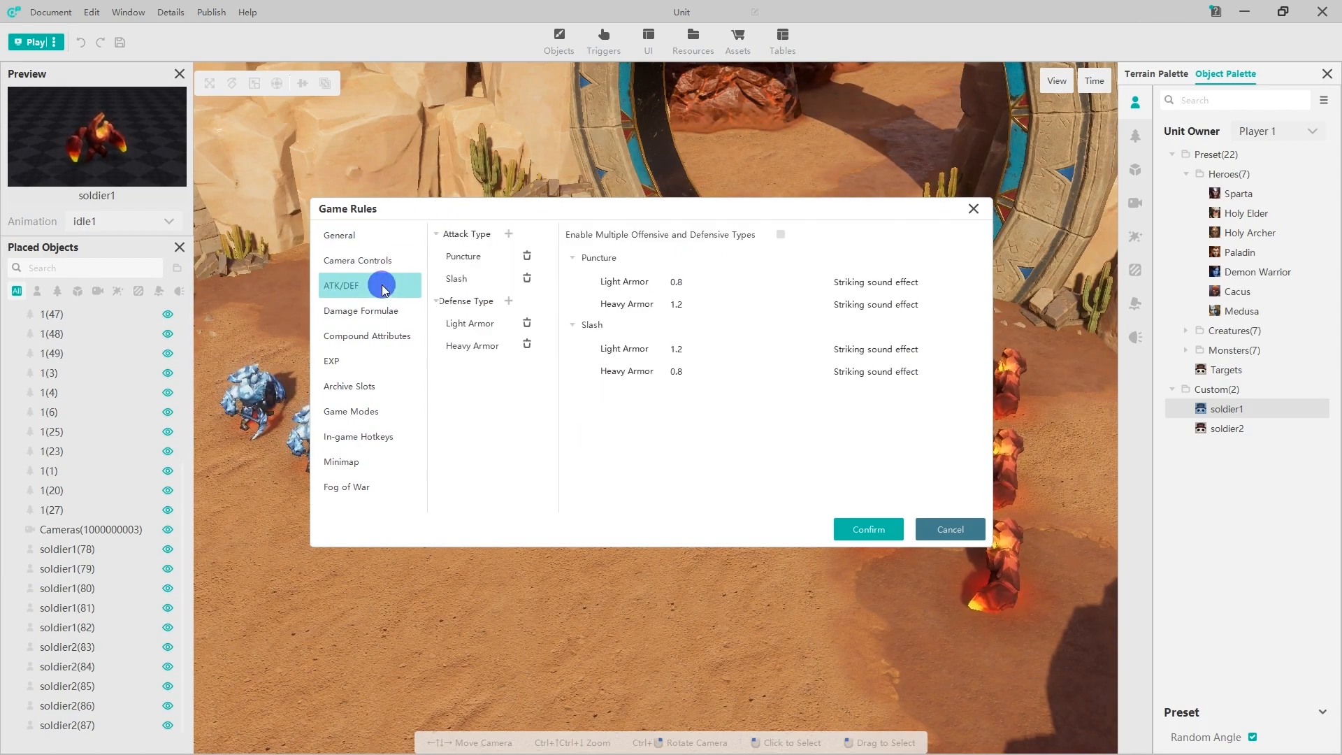
pyautogui.click(384, 311)
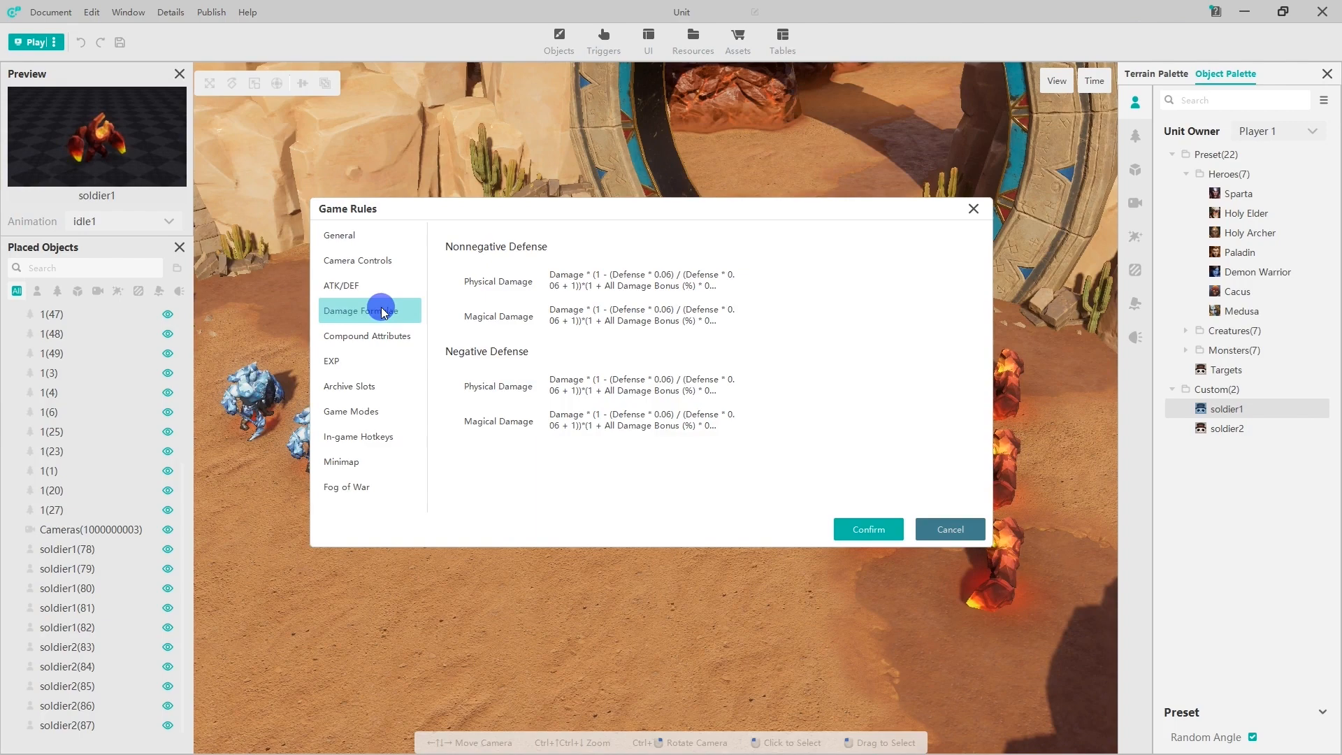
pyautogui.click(381, 336)
pyautogui.click(383, 362)
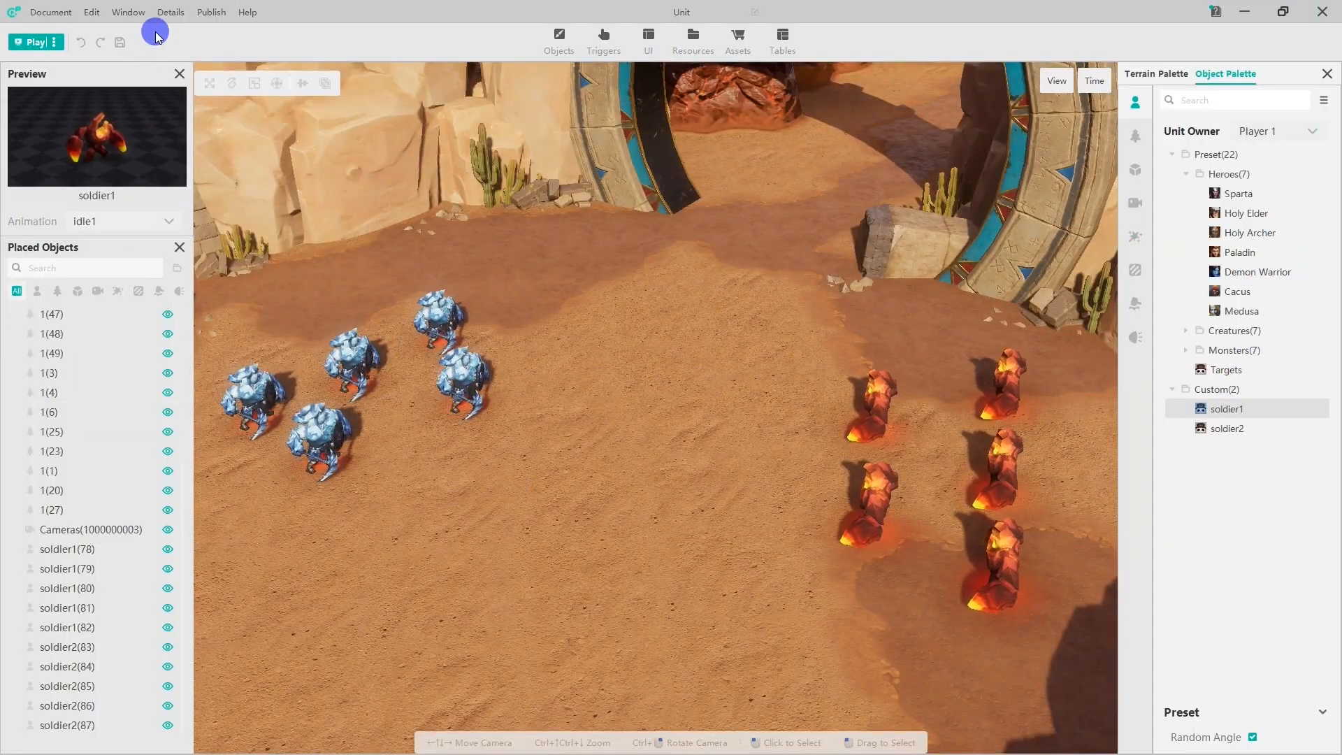
# Open the Player Settings and add a second player to Faction 1
pyautogui.click(171, 12)
pyautogui.click(187, 80)
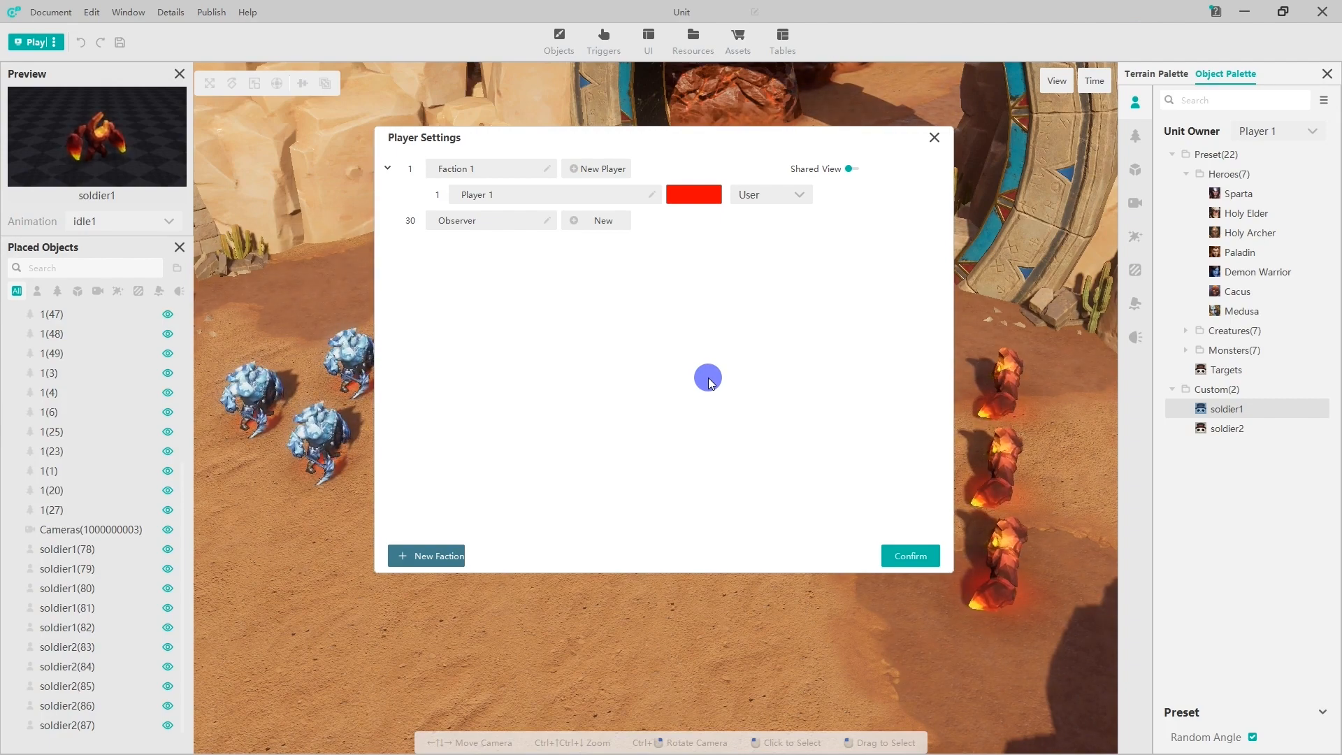
pyautogui.click(579, 174)
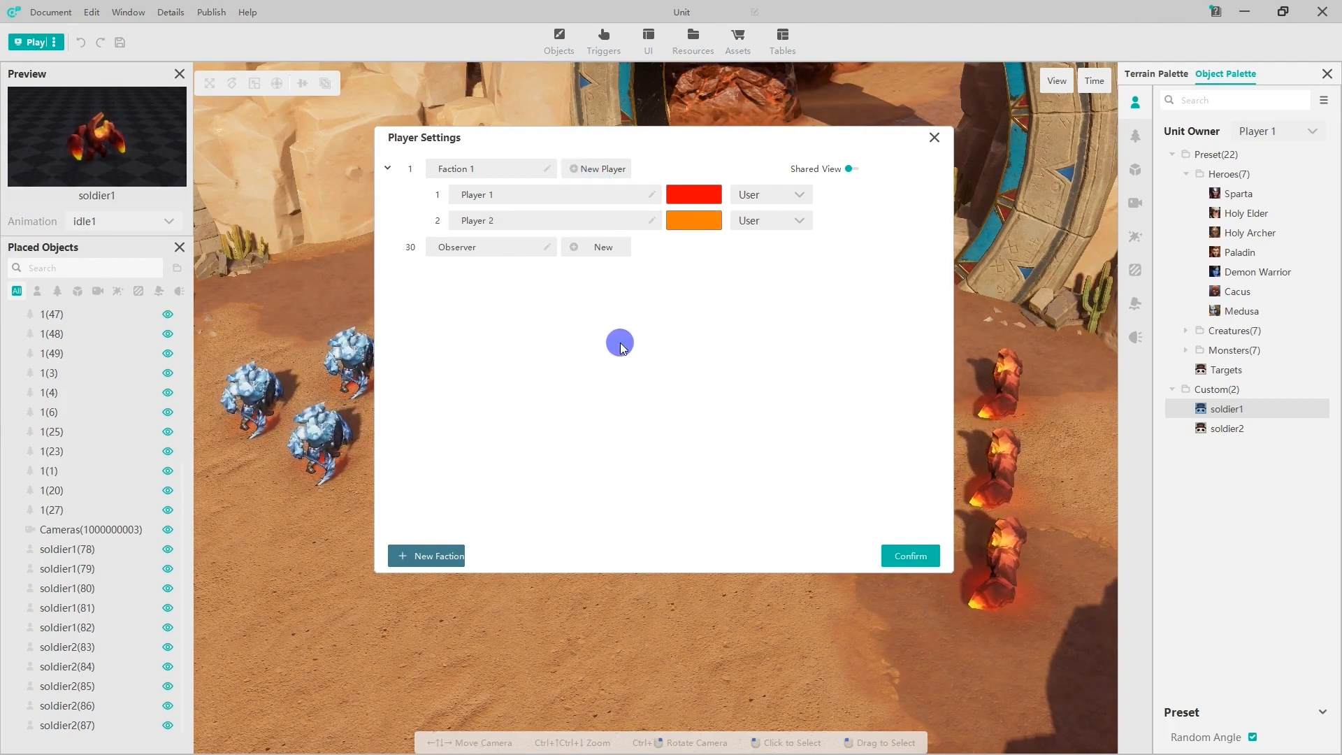
# Add a second faction with one player and a new observer, and confirm the player settings
pyautogui.click(451, 557)
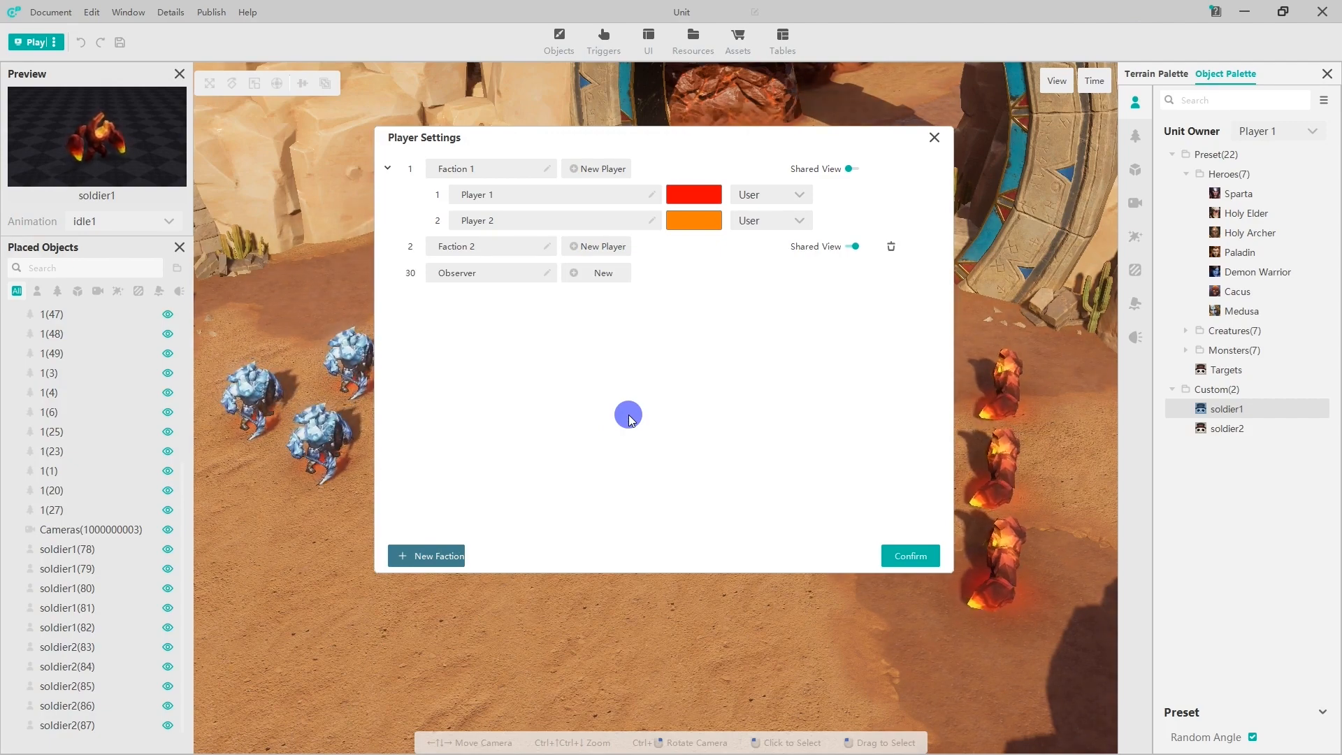
pyautogui.click(571, 249)
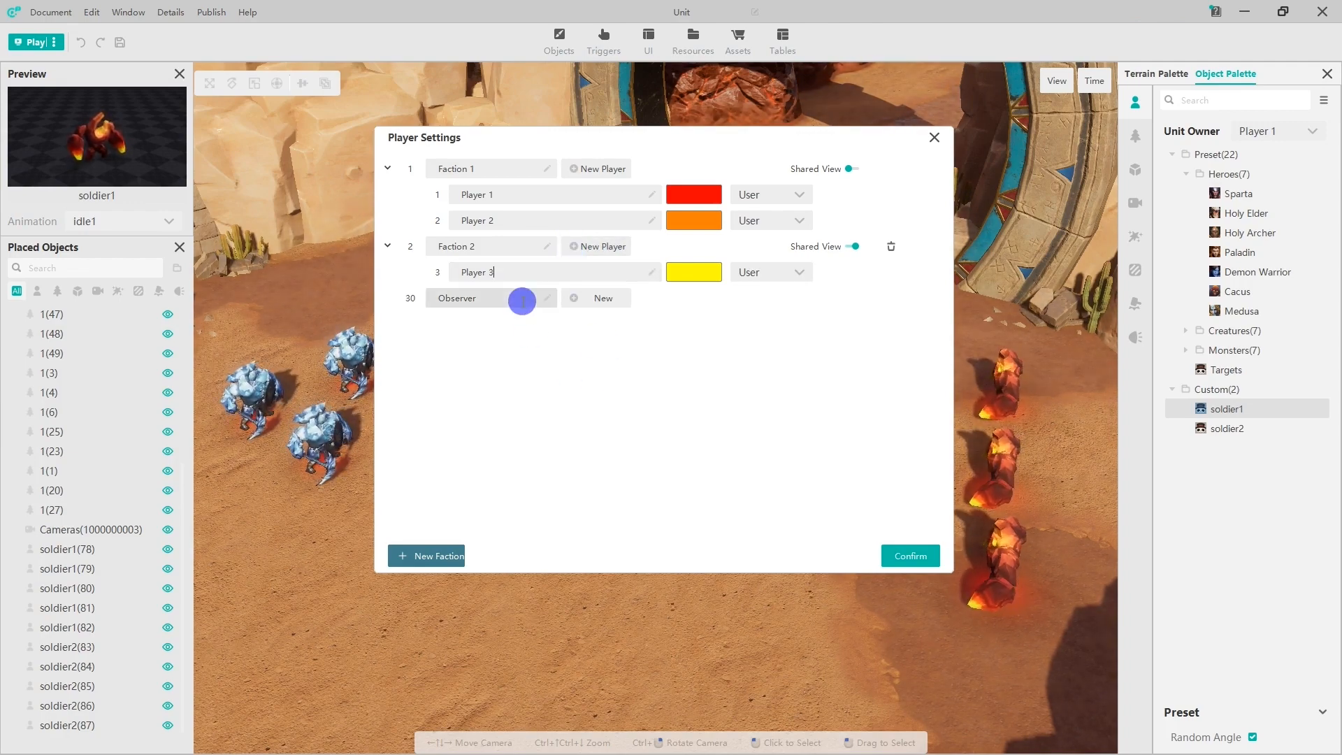
pyautogui.click(574, 299)
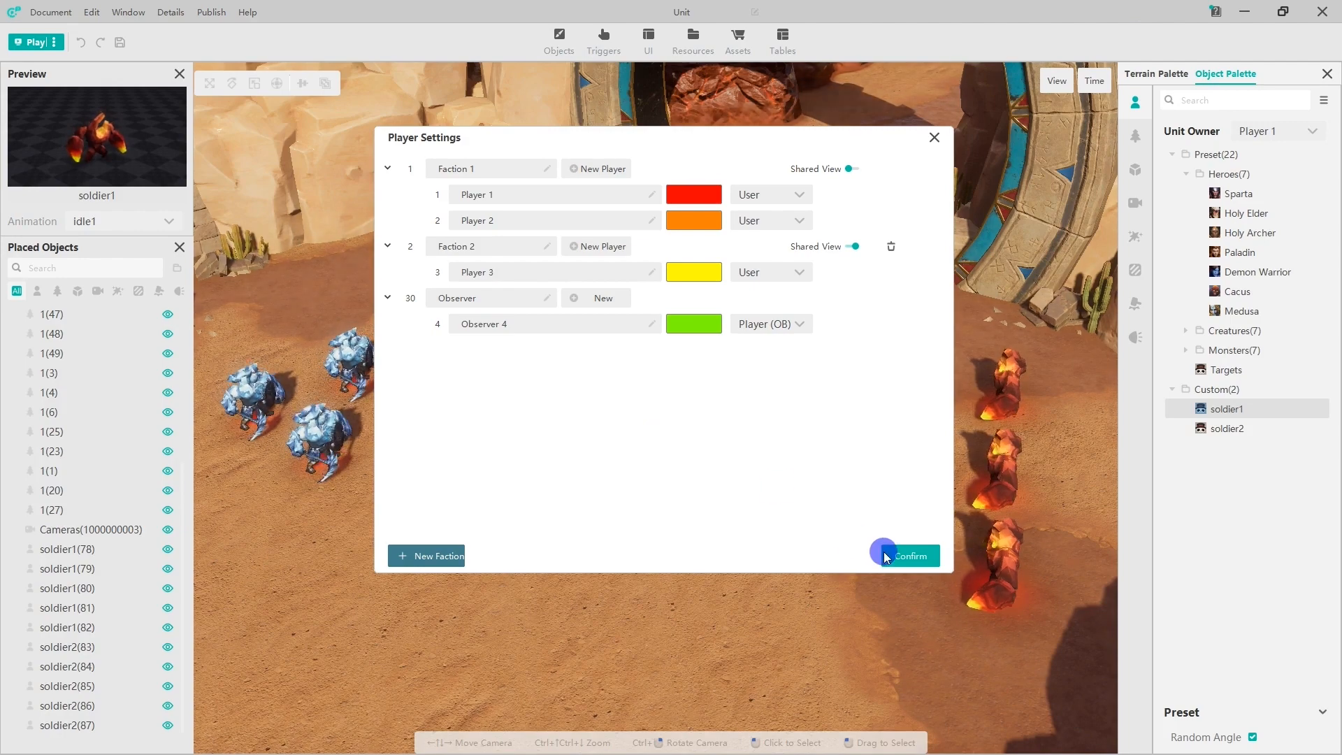
pyautogui.click(912, 556)
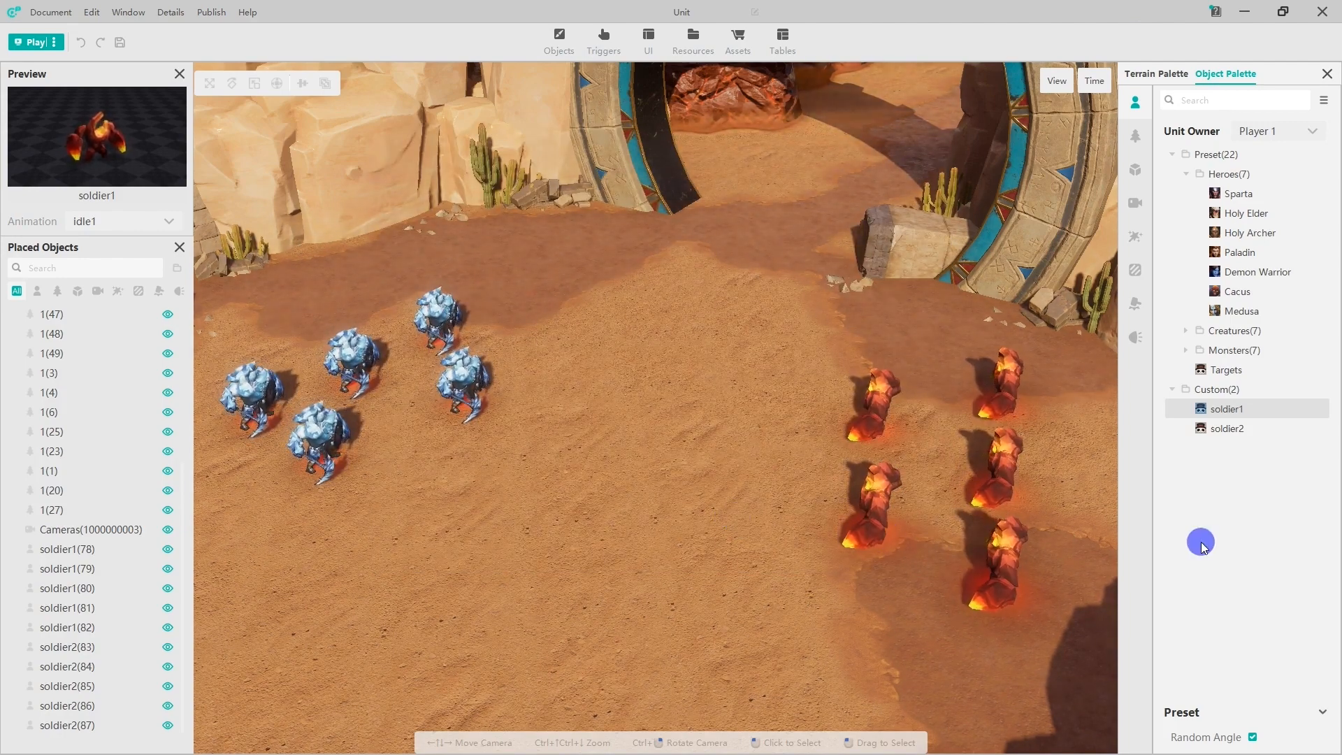
# Place one soldier2 unit owned by Player 3 on the sand in front of the soldier2 group
pyautogui.click(1270, 133)
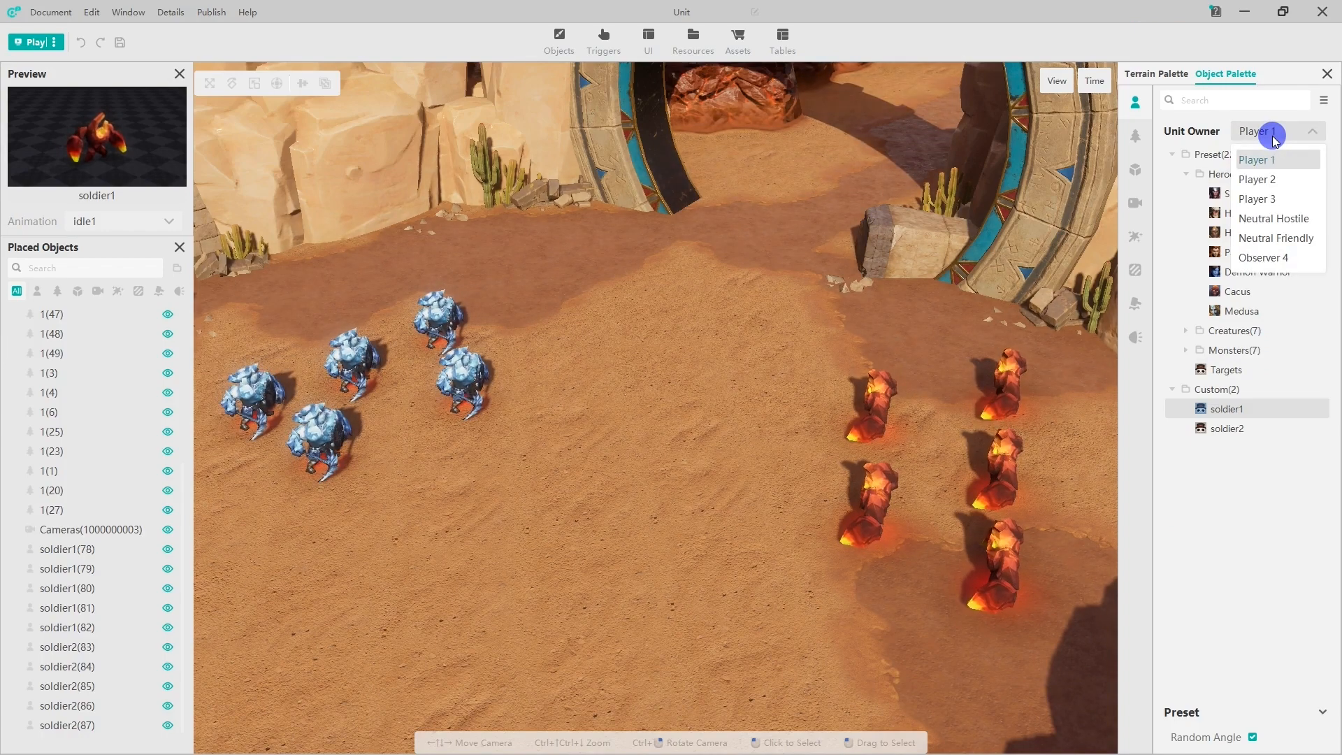
pyautogui.click(1280, 199)
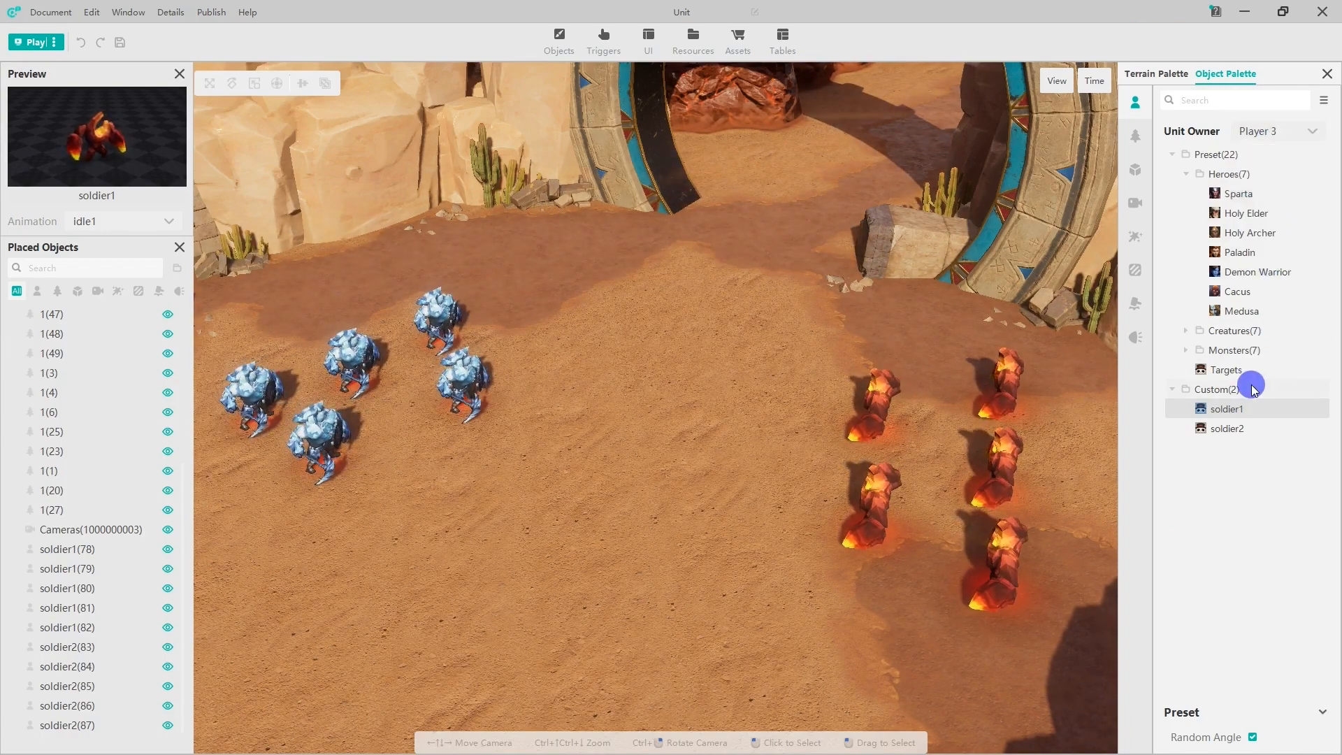
pyautogui.click(1236, 428)
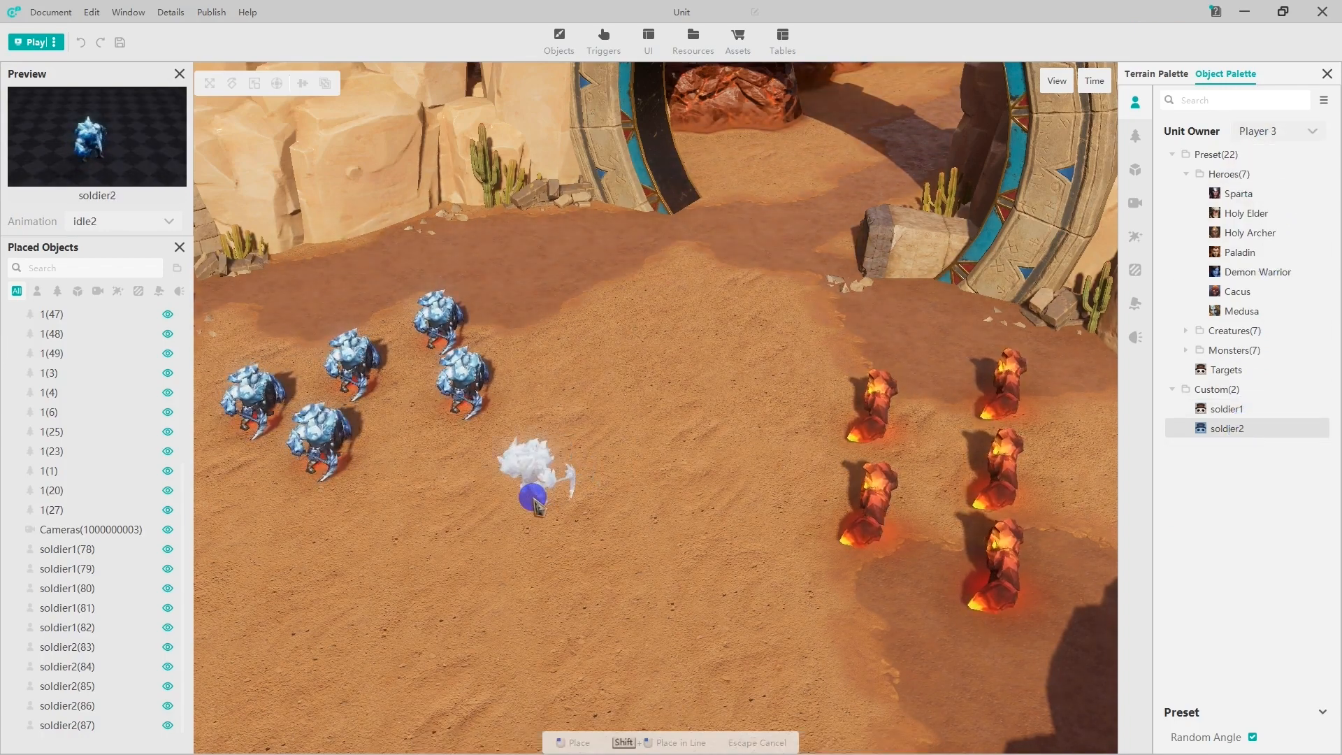
pyautogui.click(535, 500)
pyautogui.press('Escape')
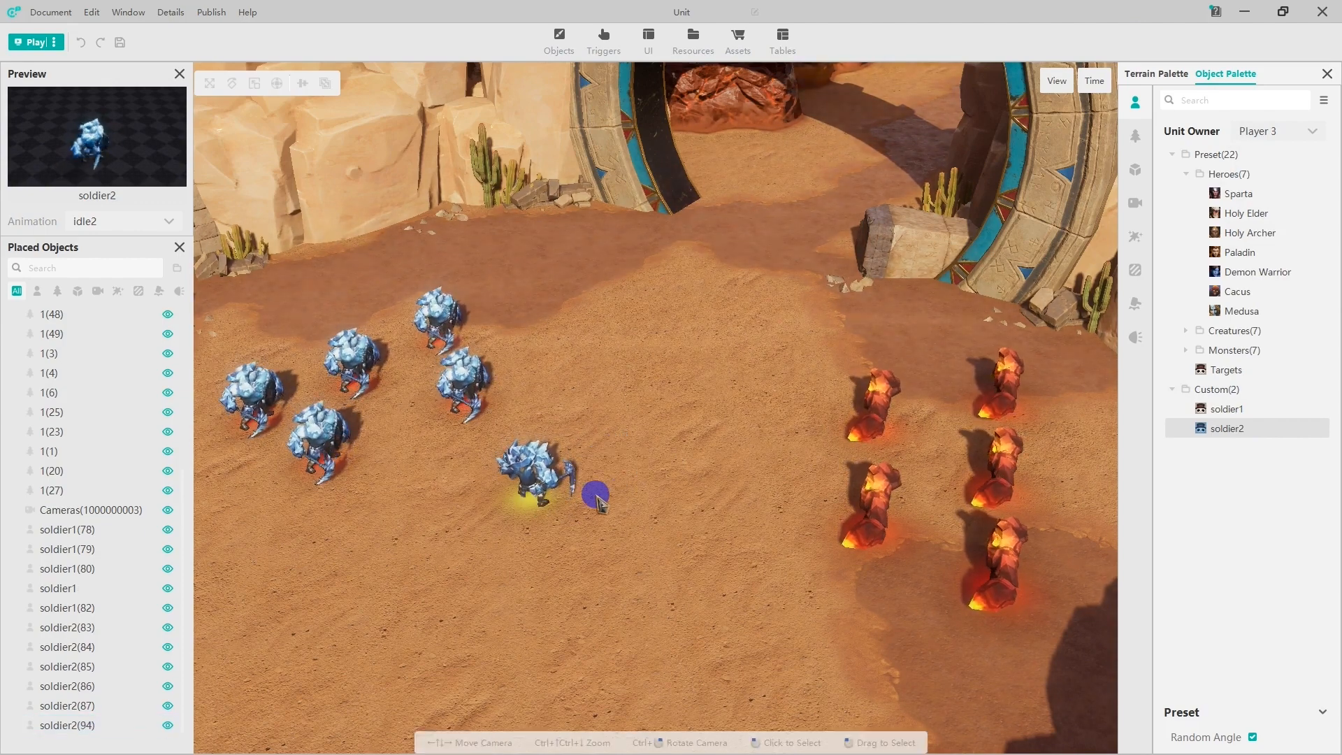
# Check the Unit Owner options of the newly placed soldier2 unit and undo its placement
pyautogui.click(591, 495)
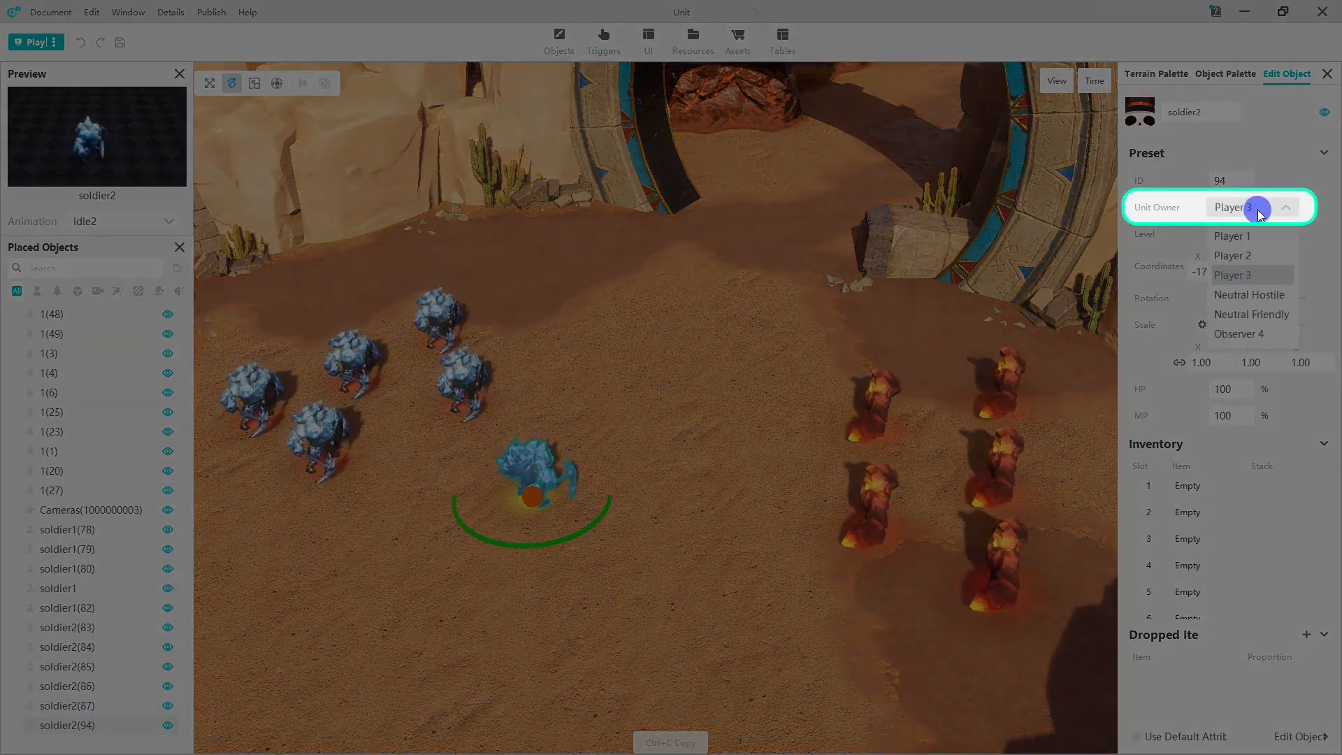
pyautogui.click(1258, 211)
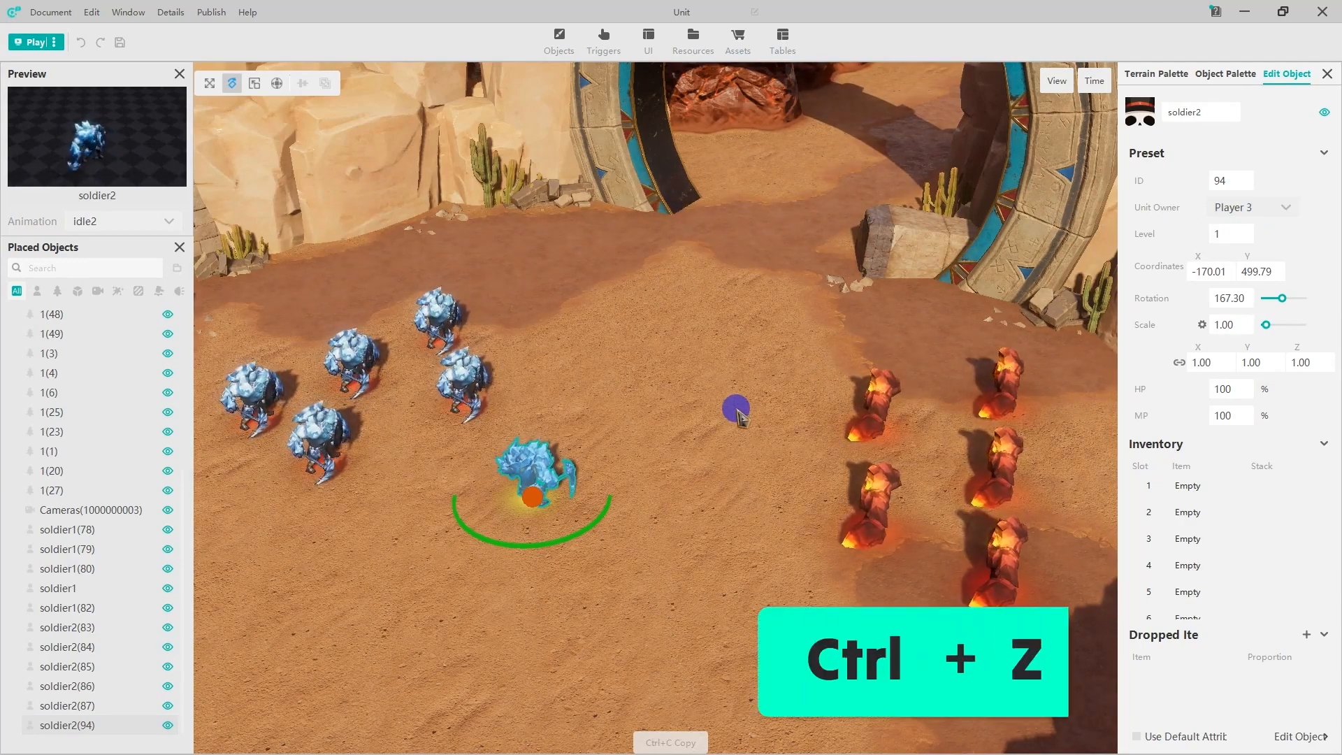
pyautogui.hotkey('ctrl', 'z')
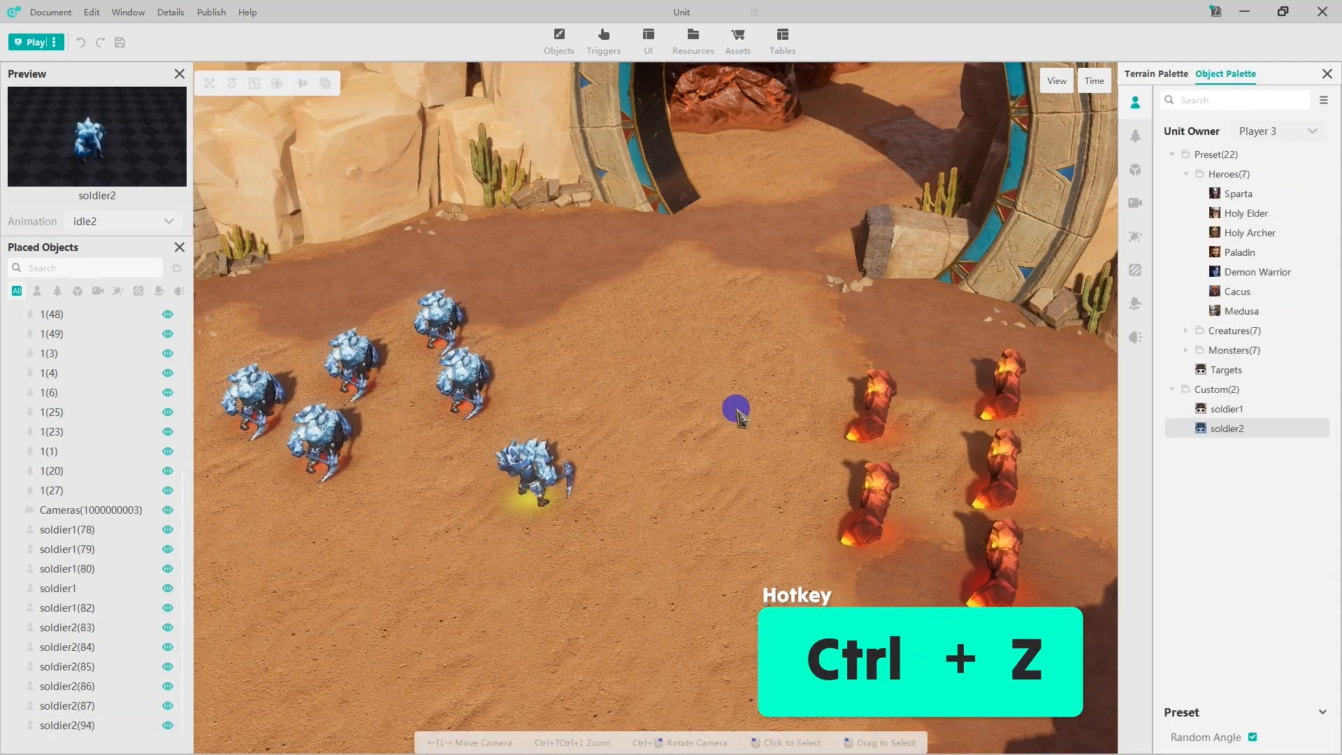
pyautogui.hotkey('ctrl', 'z')
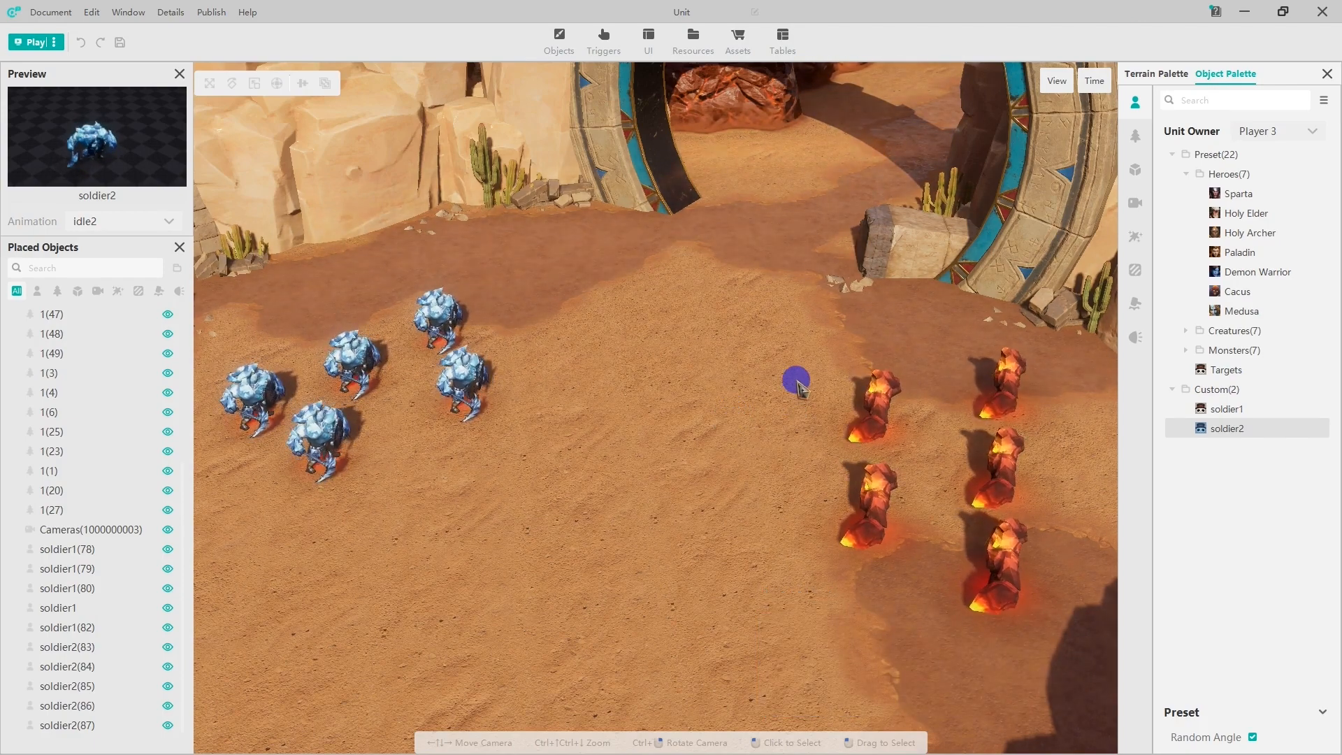
# Set the unit owner of all five soldier1 units to Player 3 and start a test play of the map
pyautogui.moveTo(994, 593); pyautogui.dragTo(995, 593)
pyautogui.hotkey('ctrl', 'c')
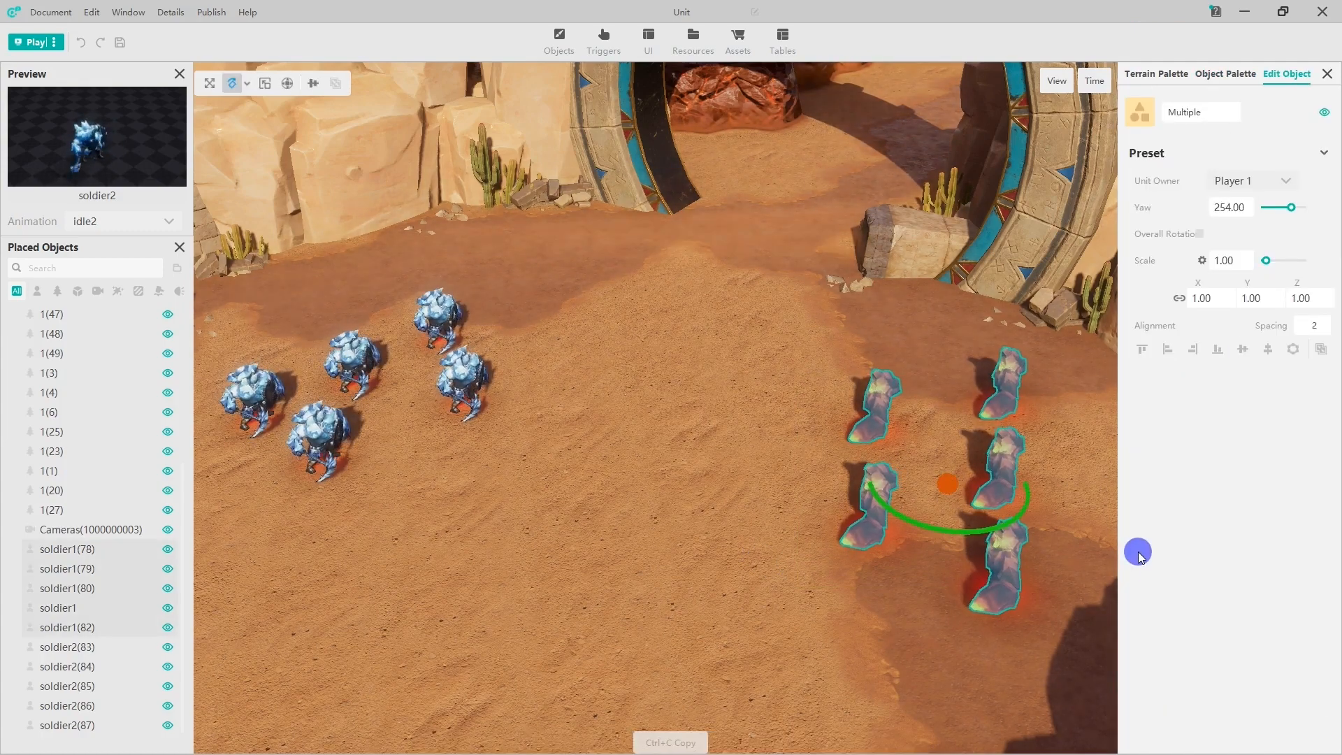
pyautogui.click(1286, 180)
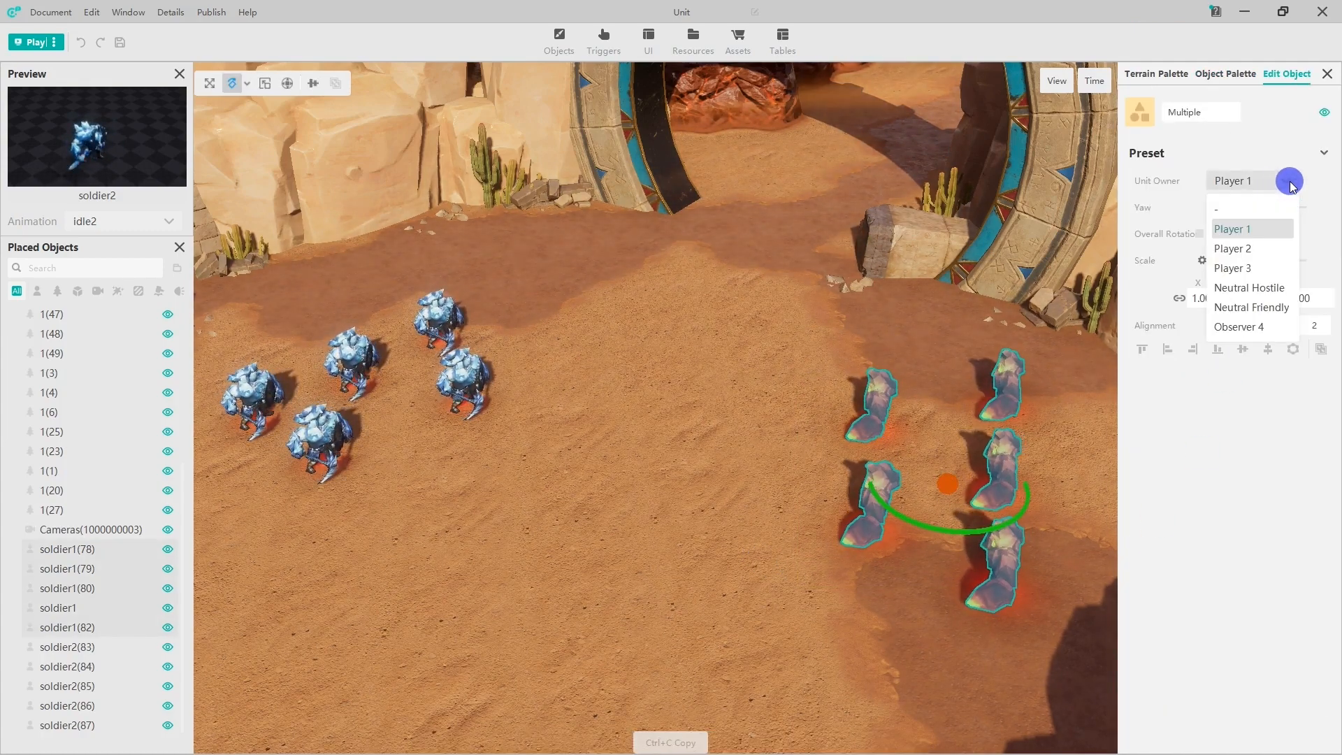
pyautogui.click(1234, 268)
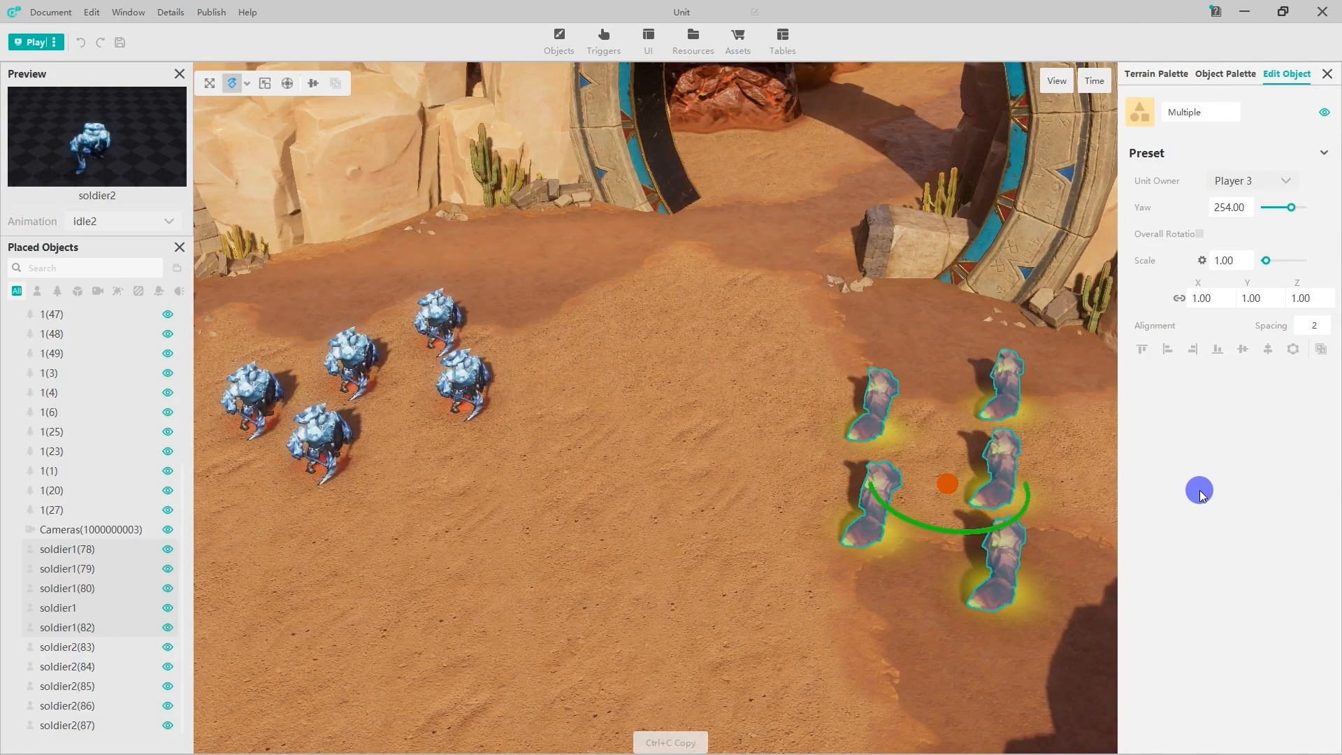
pyautogui.click(719, 466)
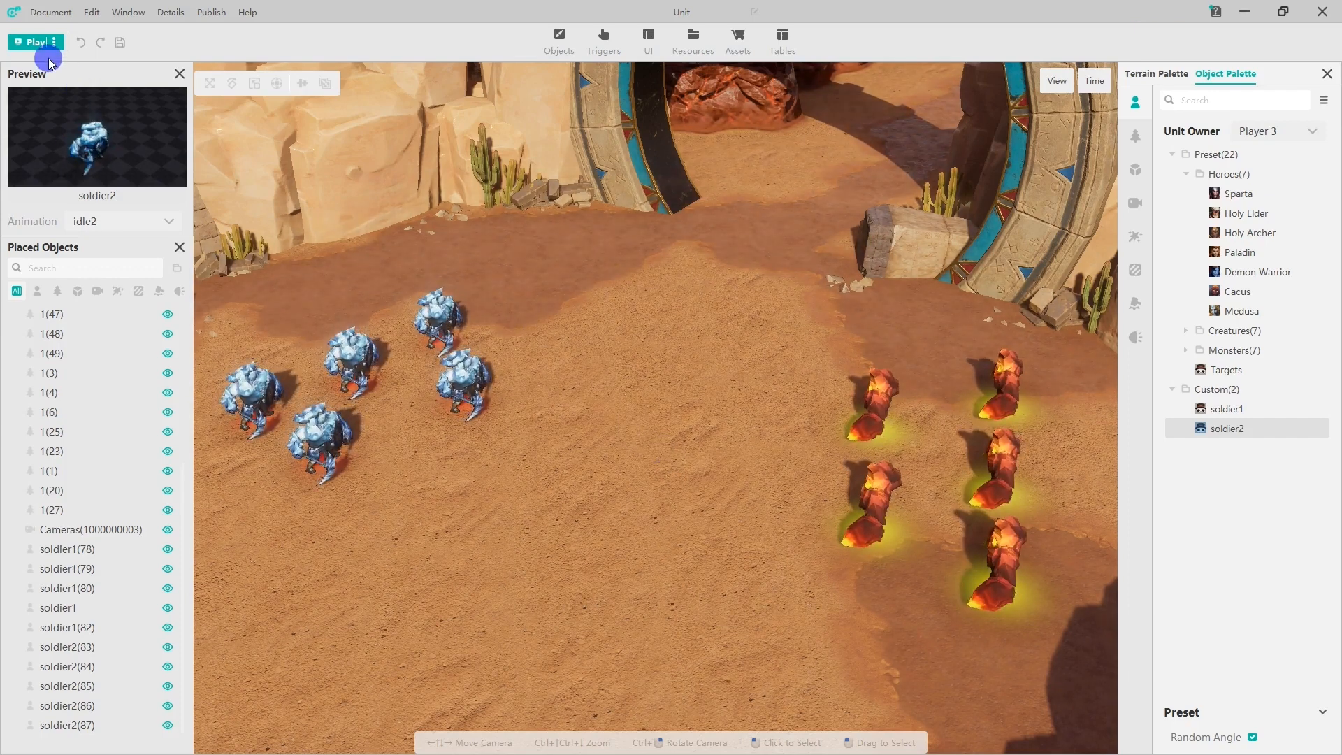
pyautogui.click(34, 42)
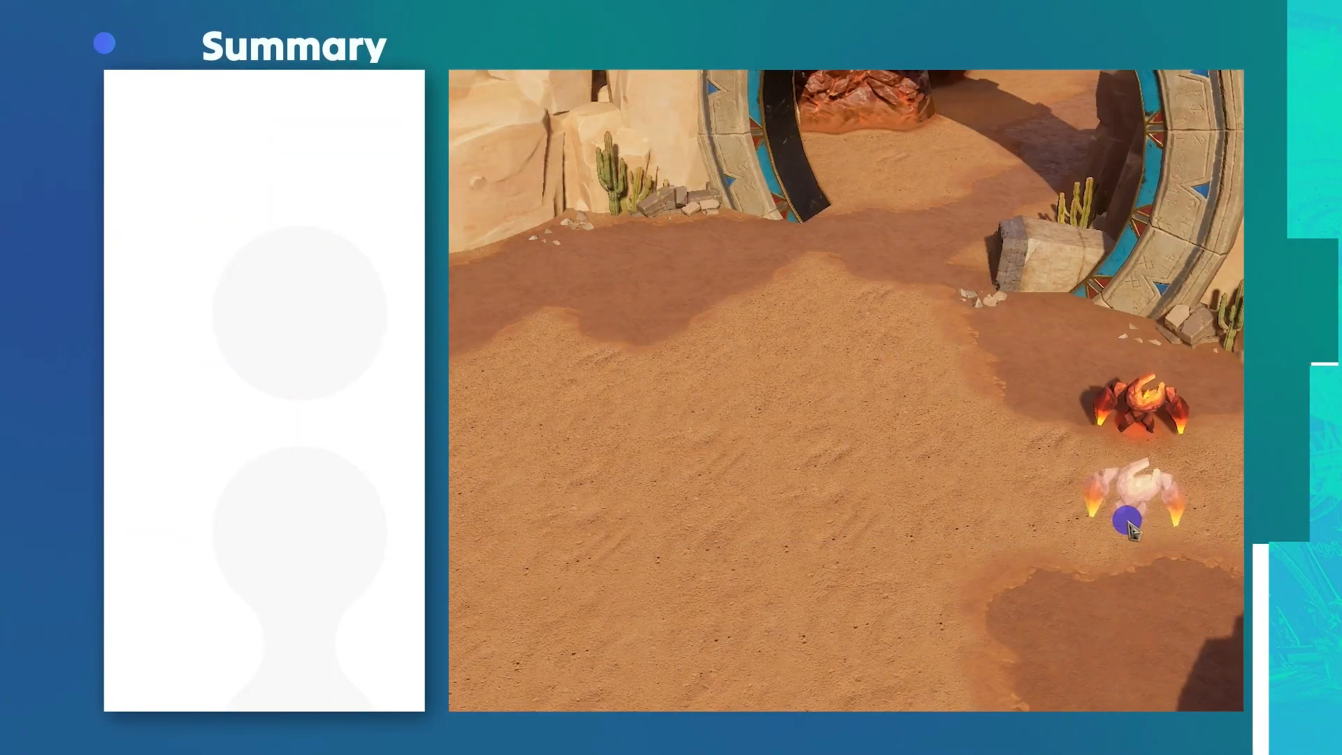
pyautogui.click(1138, 606)
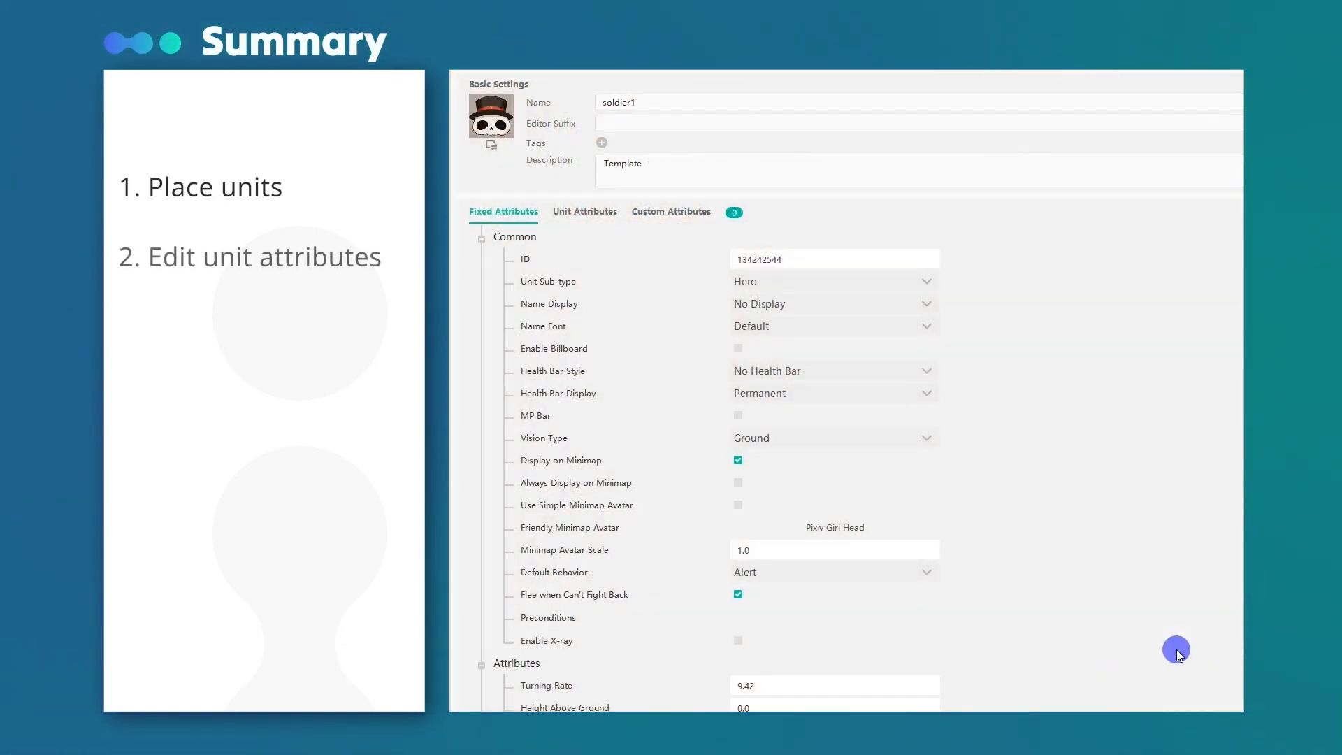
pyautogui.scroll(-3, 1176, 649)
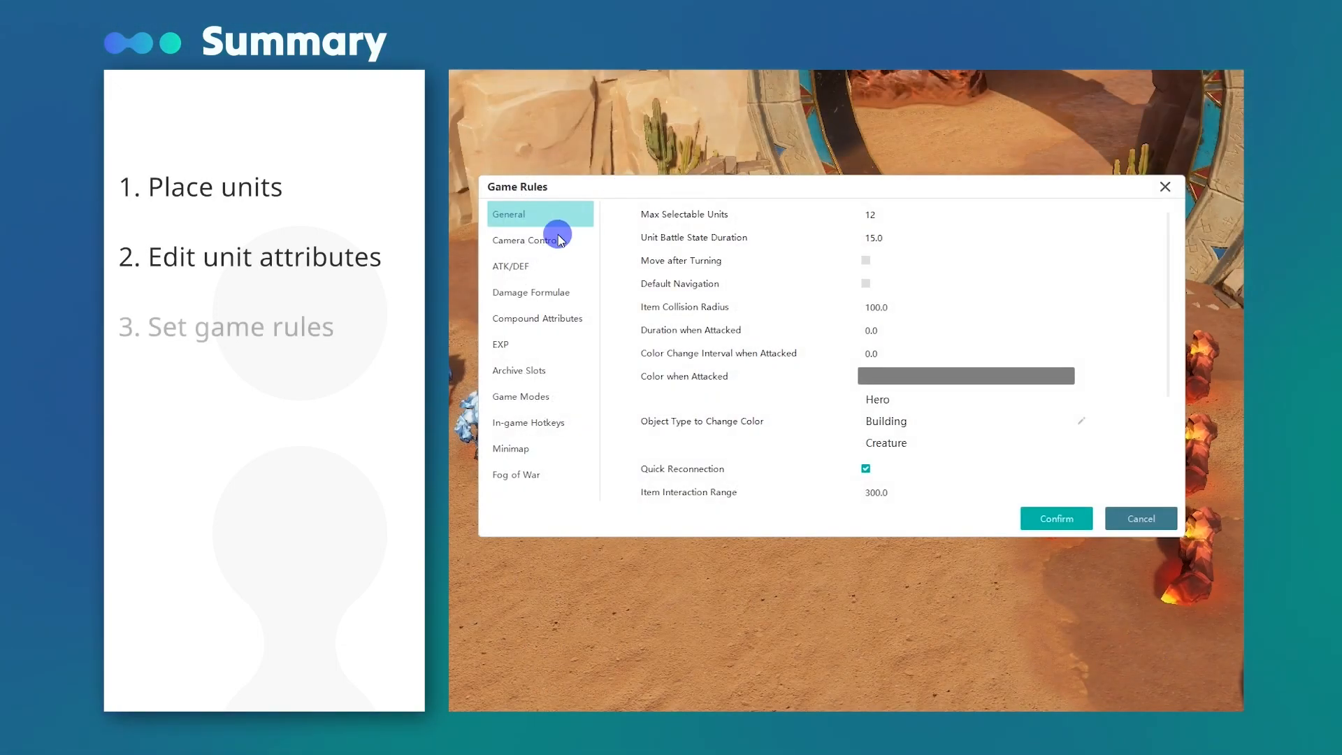
pyautogui.click(559, 239)
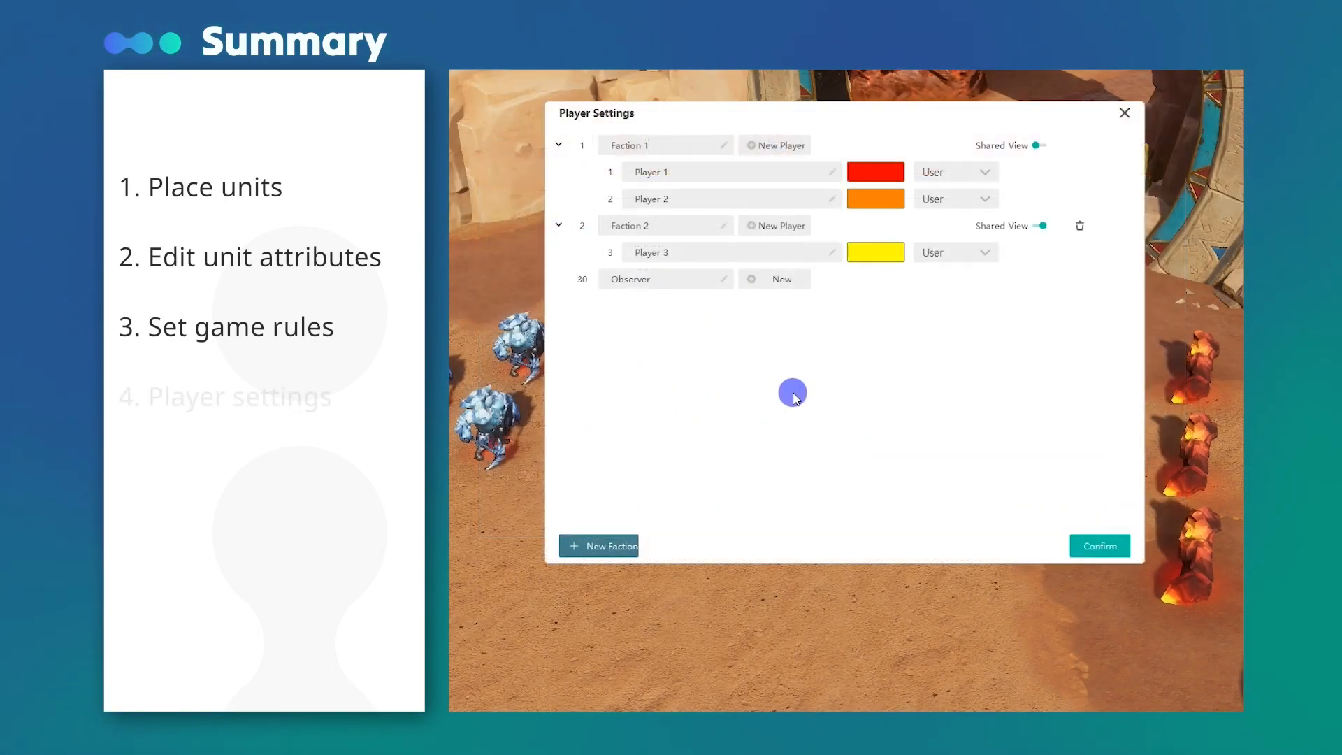